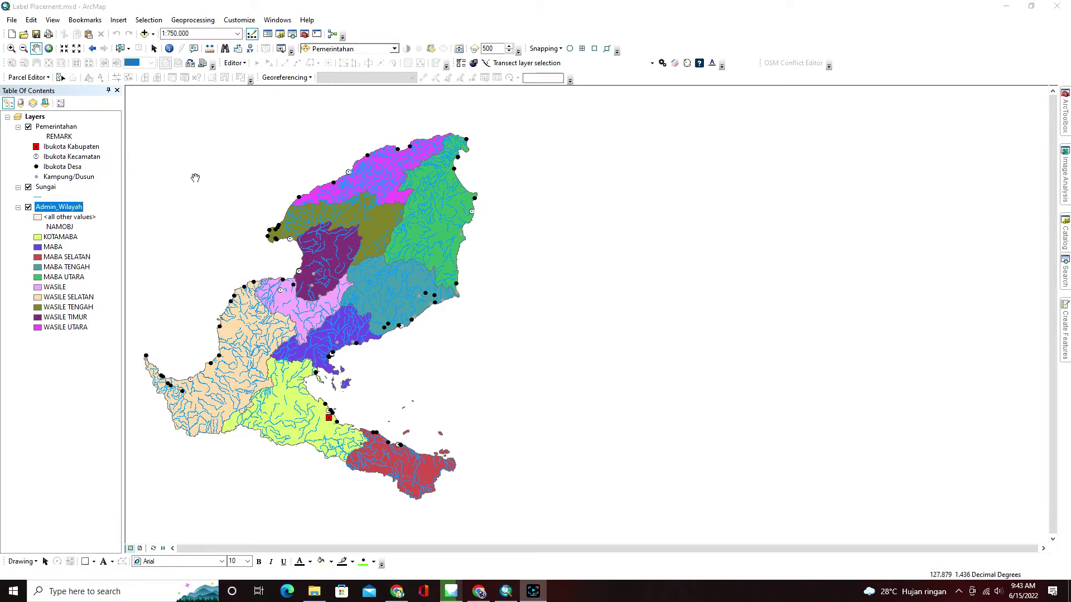
Step: Hide the Admin_Wilayah and Sungai layers and turn on feature labelling for the Pemerintahan layer
click(28, 206)
click(28, 187)
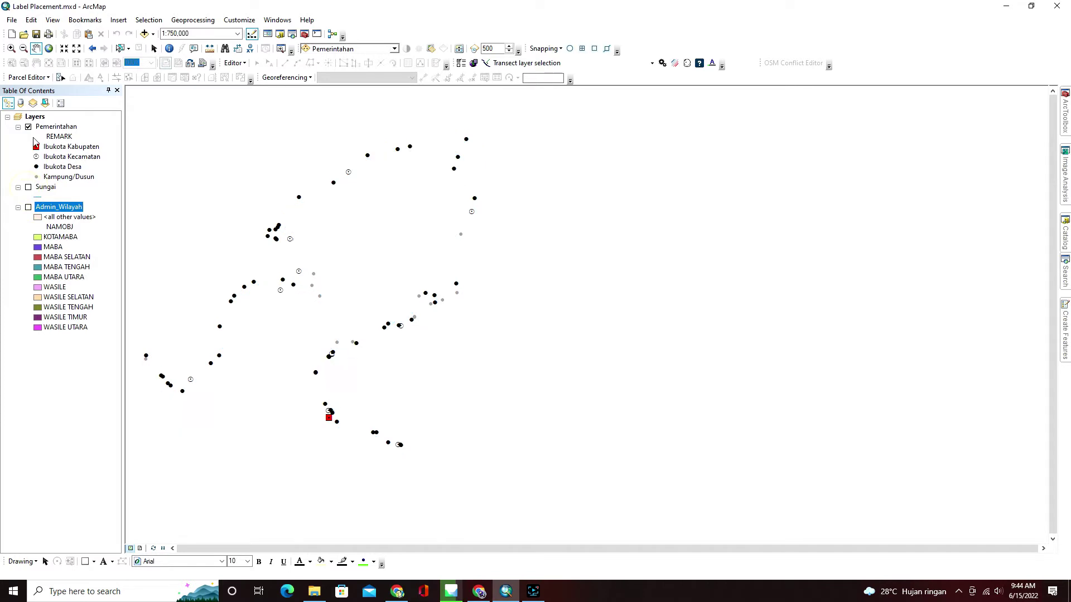
right_click(63, 131)
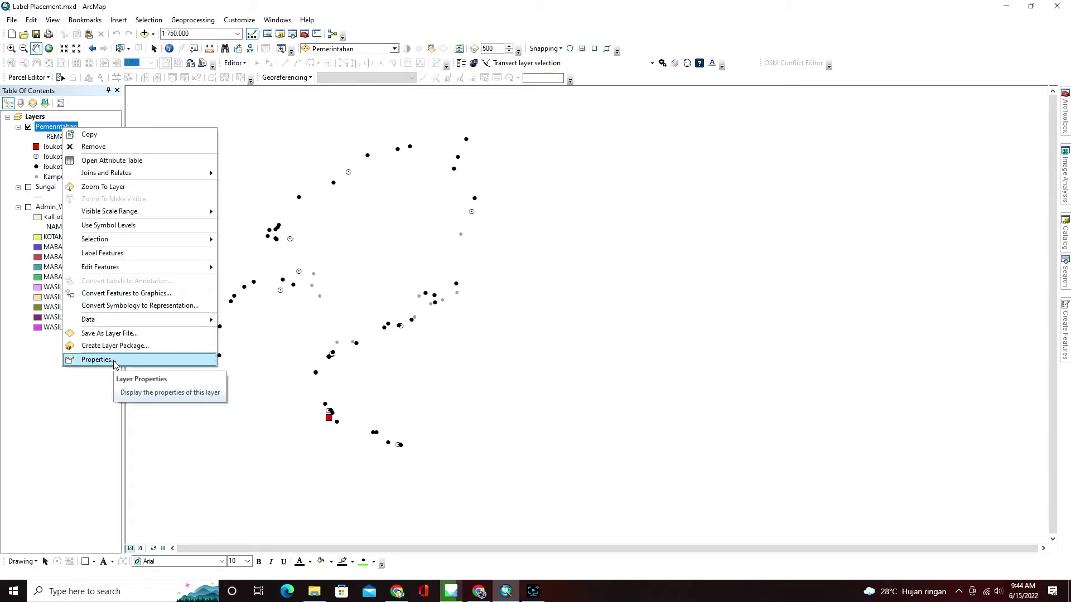
click(114, 362)
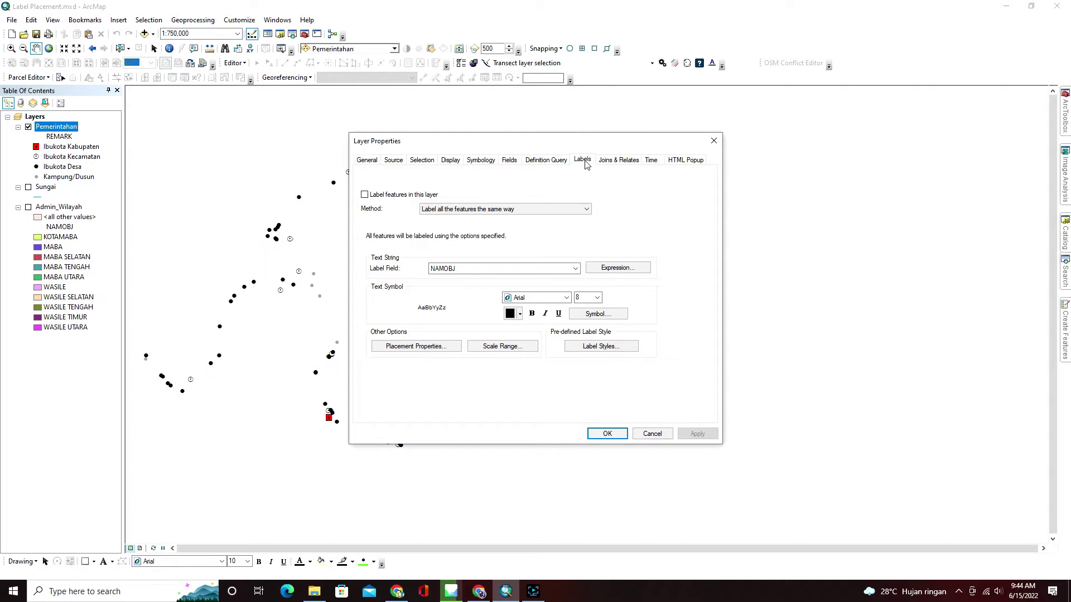
click(364, 195)
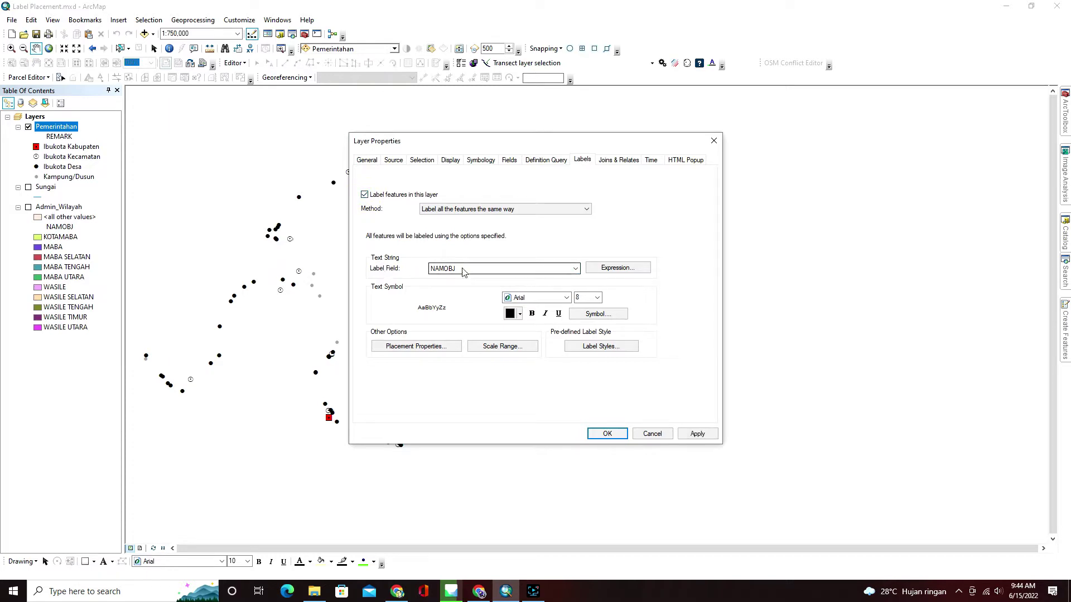
Step: Set the Pemerintahan label text to the Arial font at size 8
drag(573, 140, 747, 141)
click(740, 297)
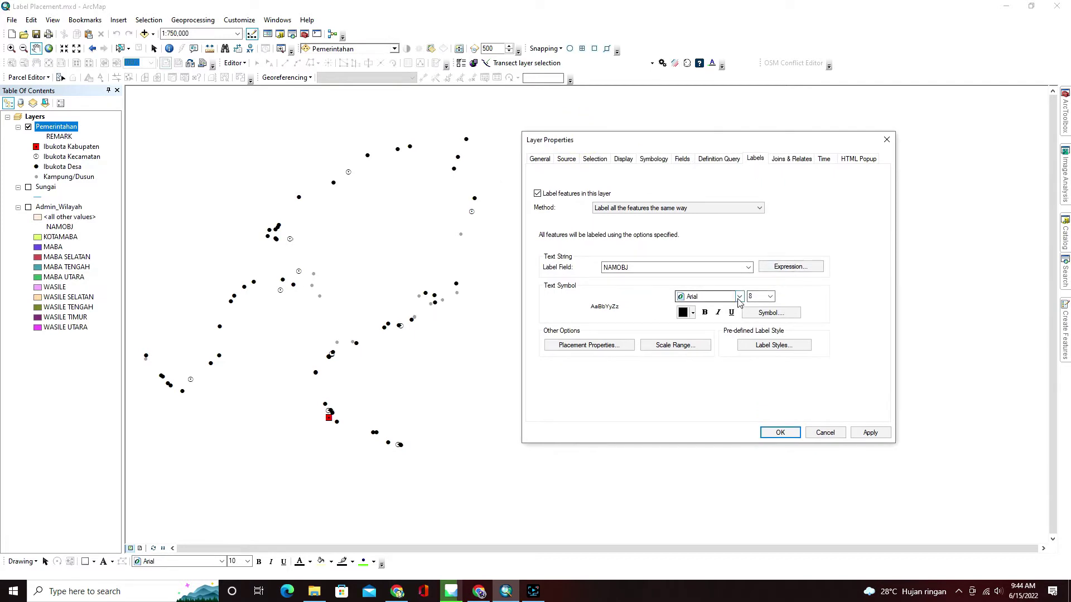
click(739, 298)
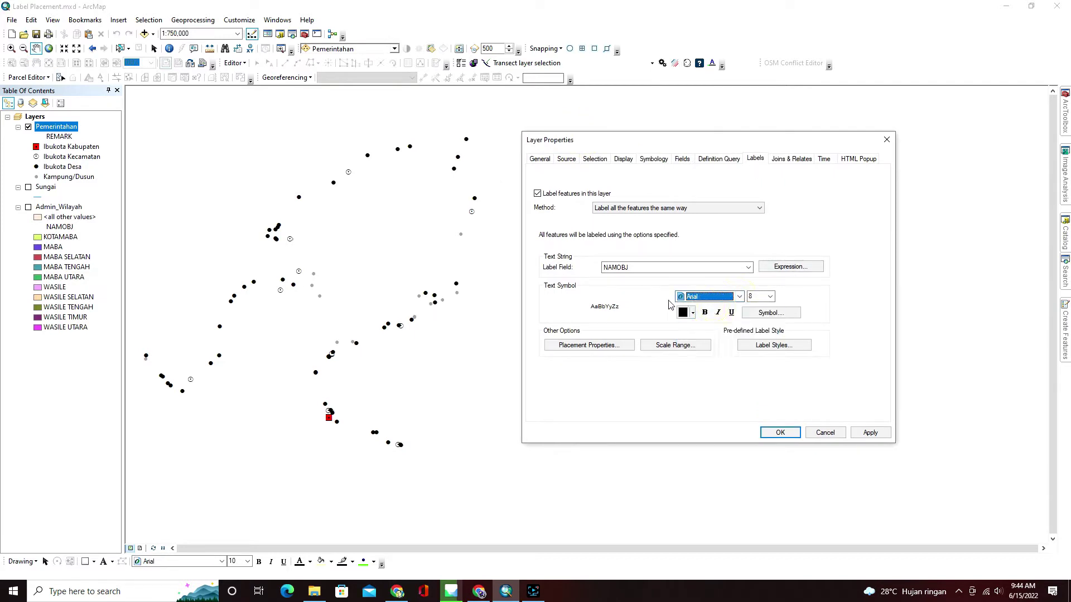
click(771, 298)
click(774, 301)
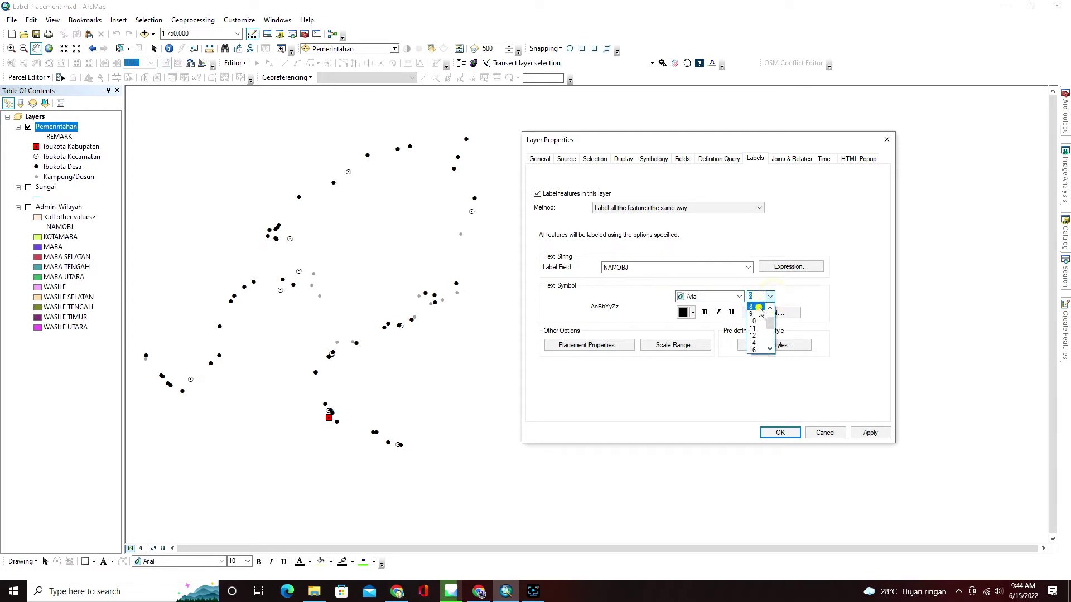
click(754, 315)
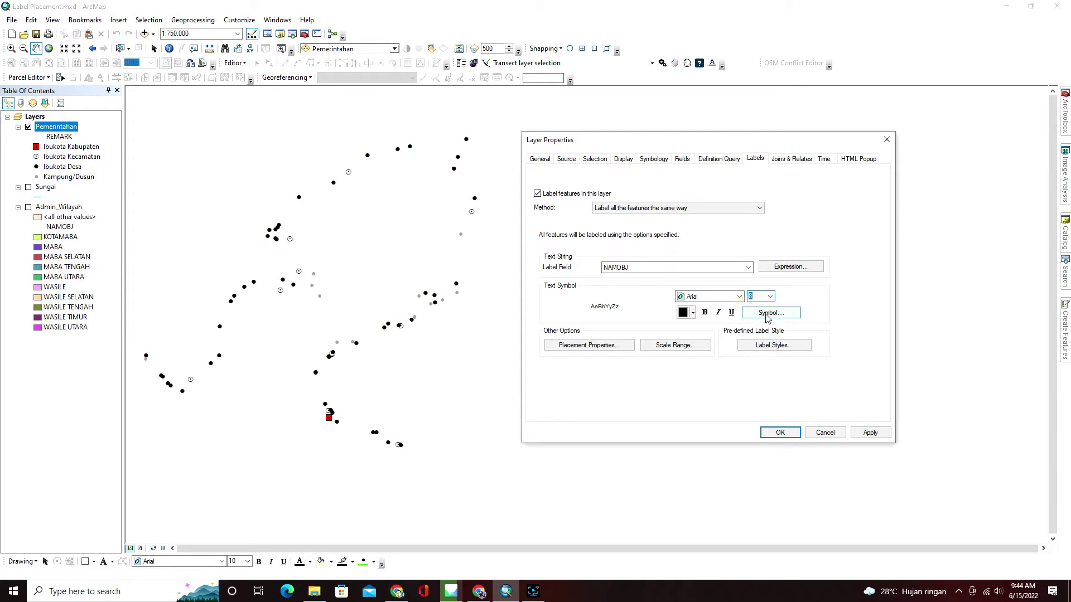
Step: Edit the label text symbol to use a Halo mask and accept the symbol
click(767, 315)
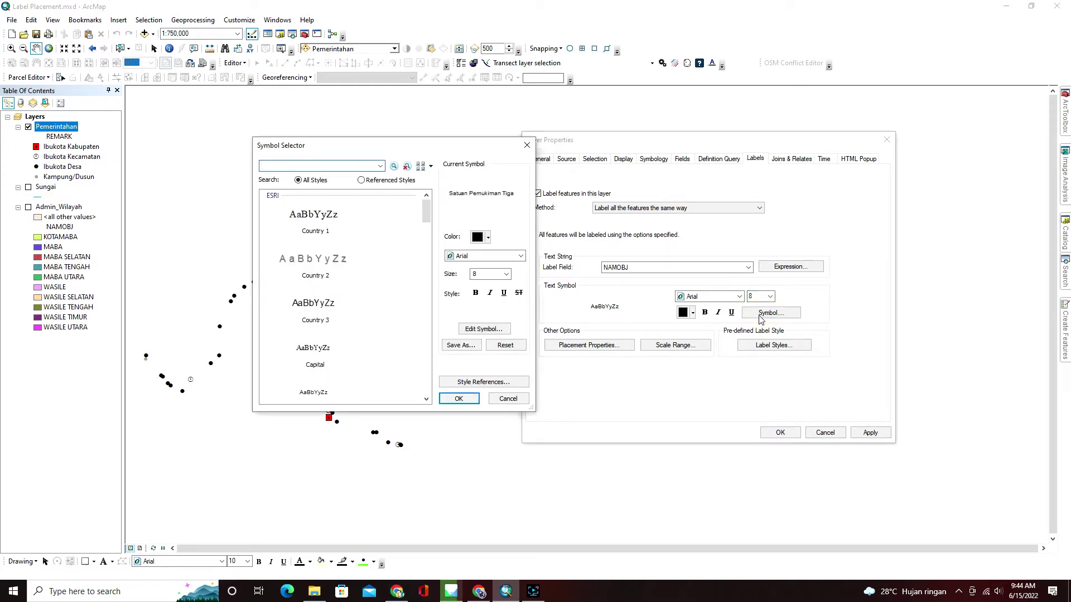
click(484, 330)
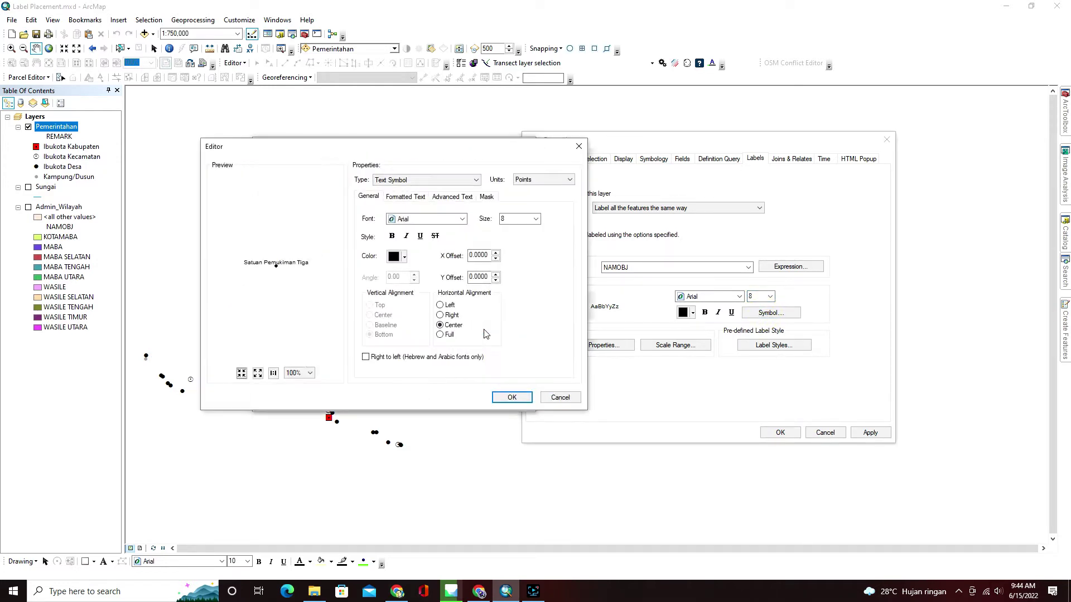
click(397, 199)
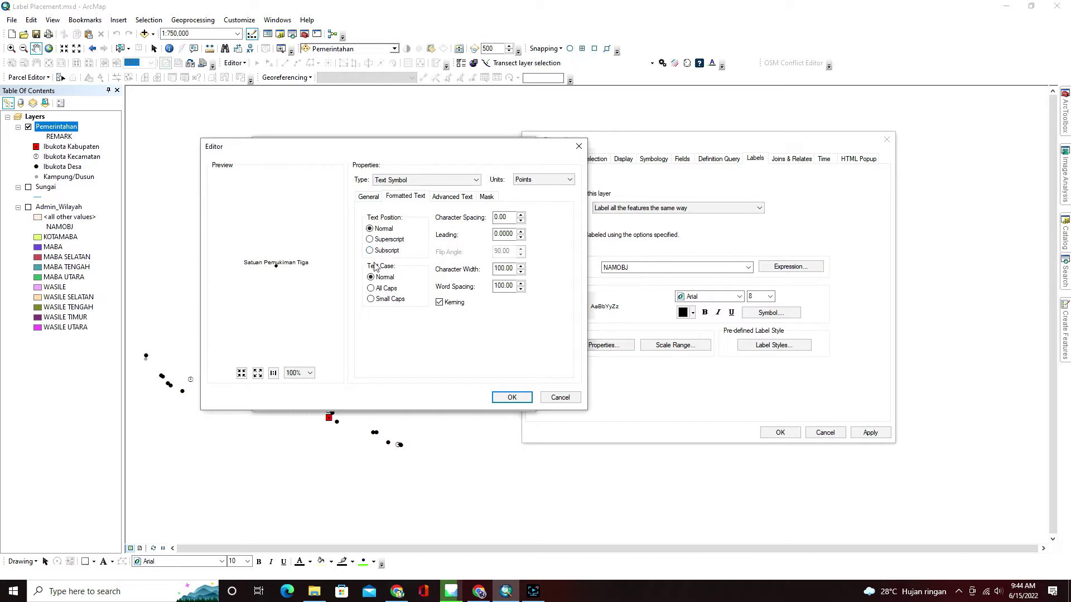
click(487, 199)
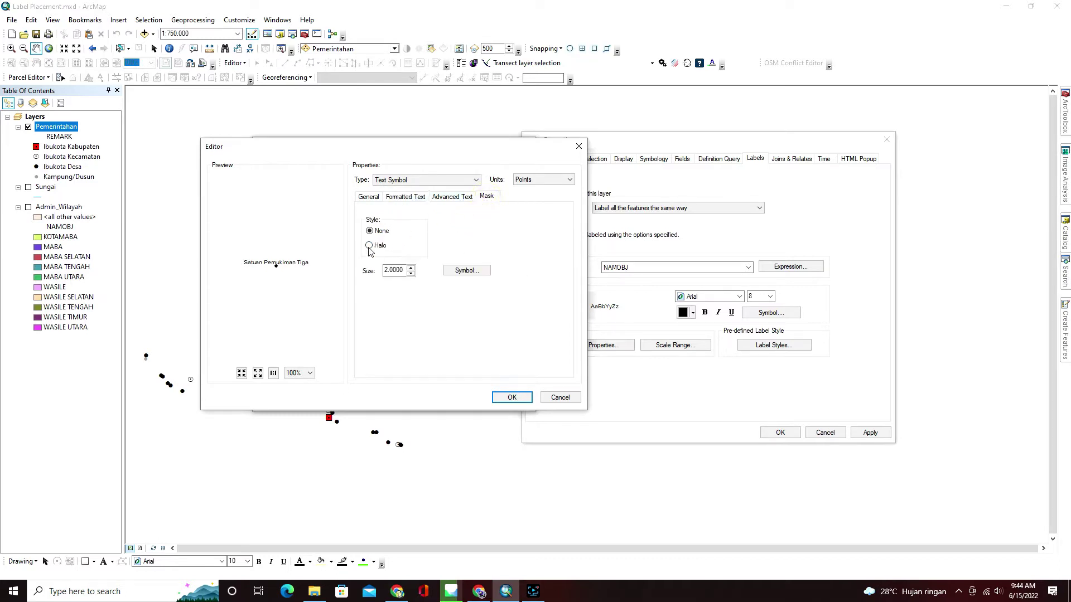
click(384, 271)
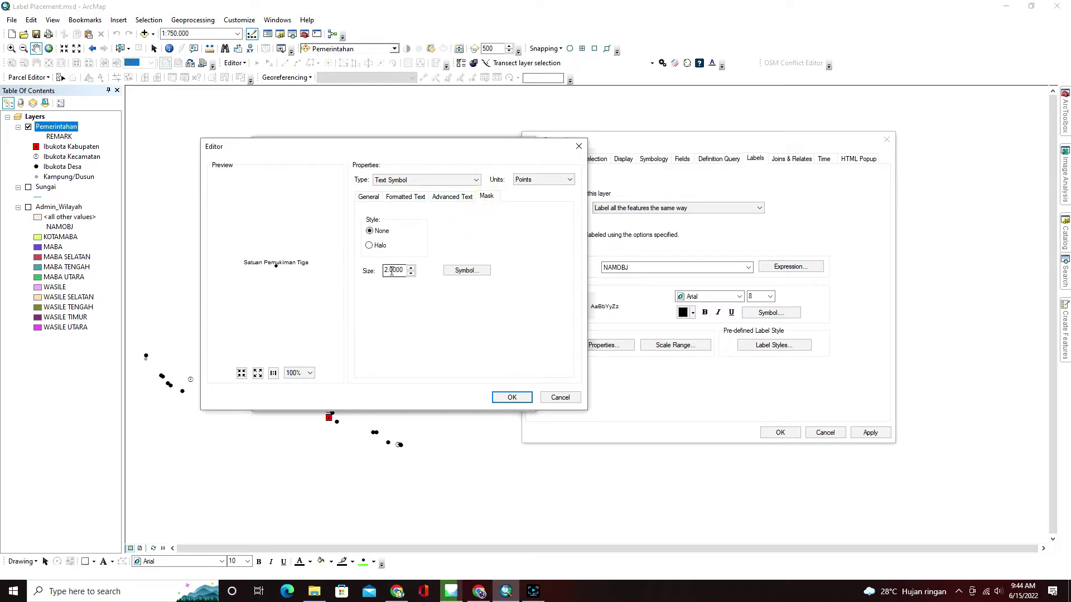
click(367, 245)
click(512, 398)
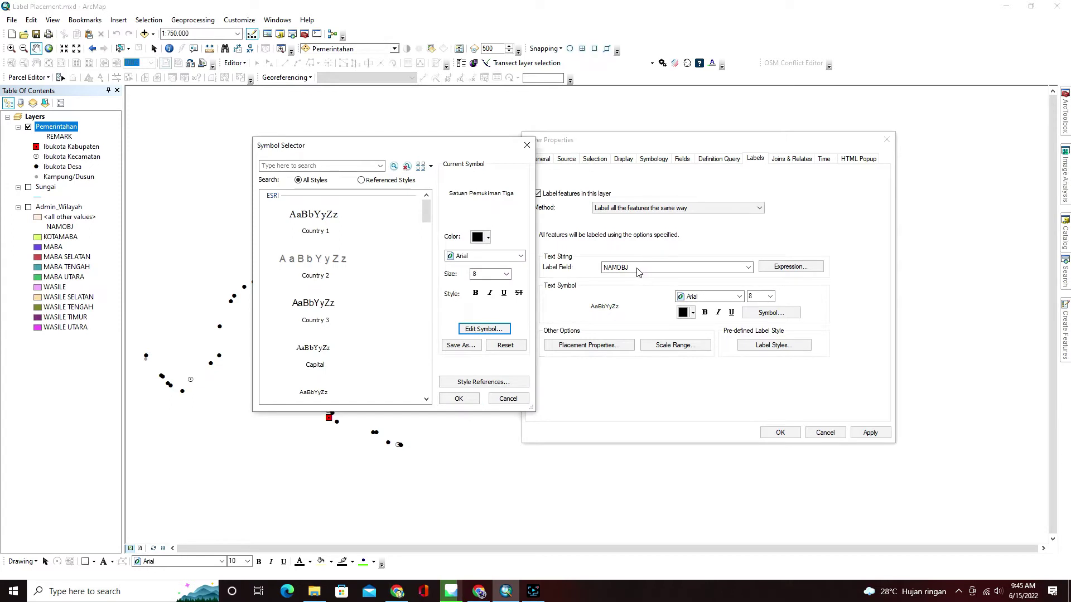
click(458, 399)
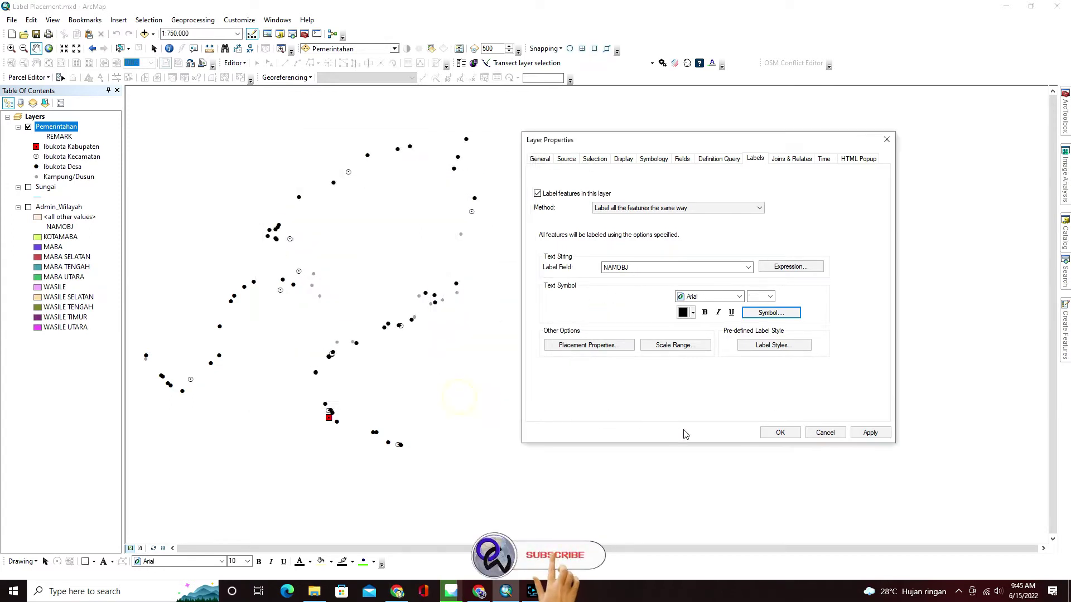
Step: Fill the label halo with the yellow Sun symbol and apply it to the Pemerintahan labels
click(768, 313)
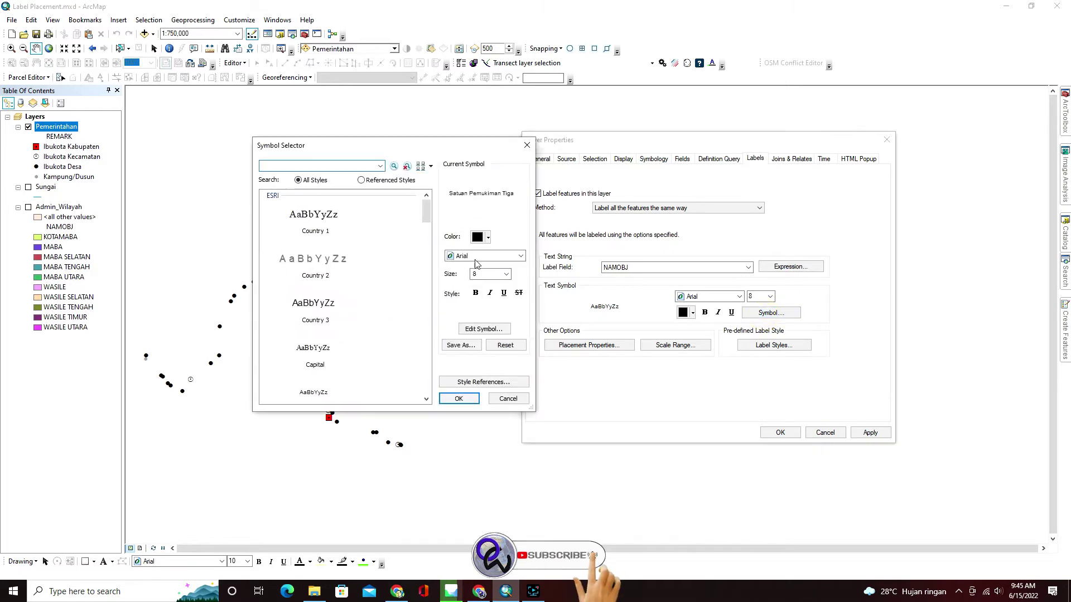
click(482, 329)
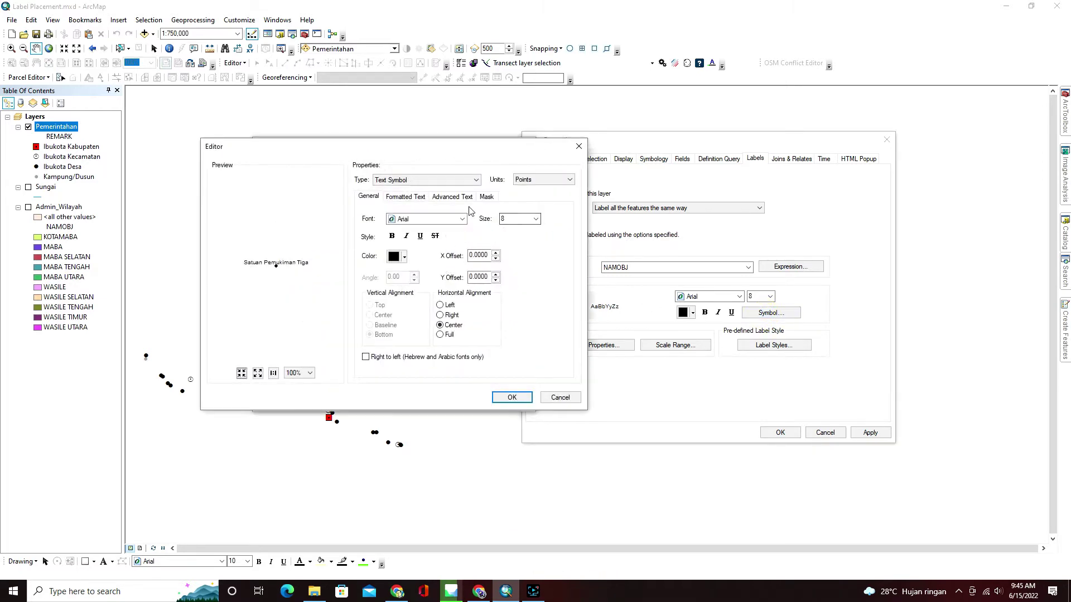
click(485, 197)
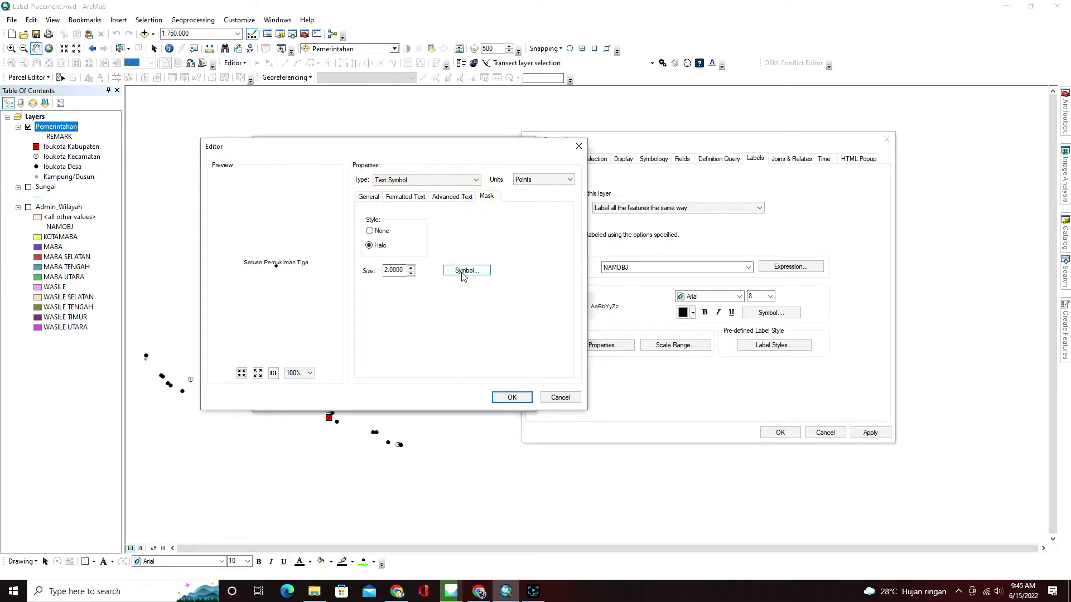
click(462, 270)
click(372, 216)
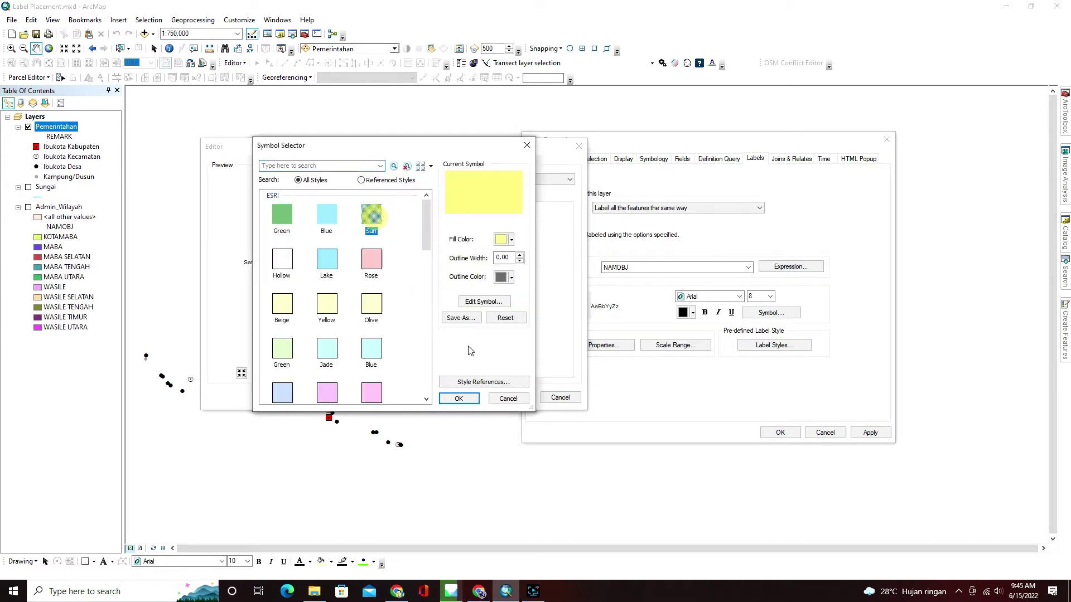
click(456, 398)
click(508, 398)
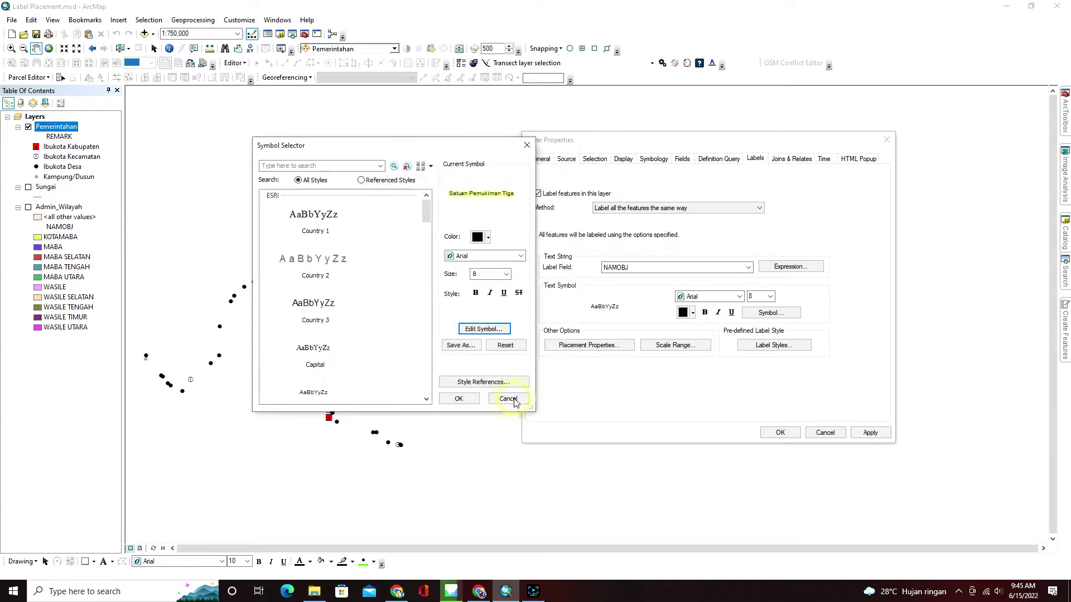
click(458, 398)
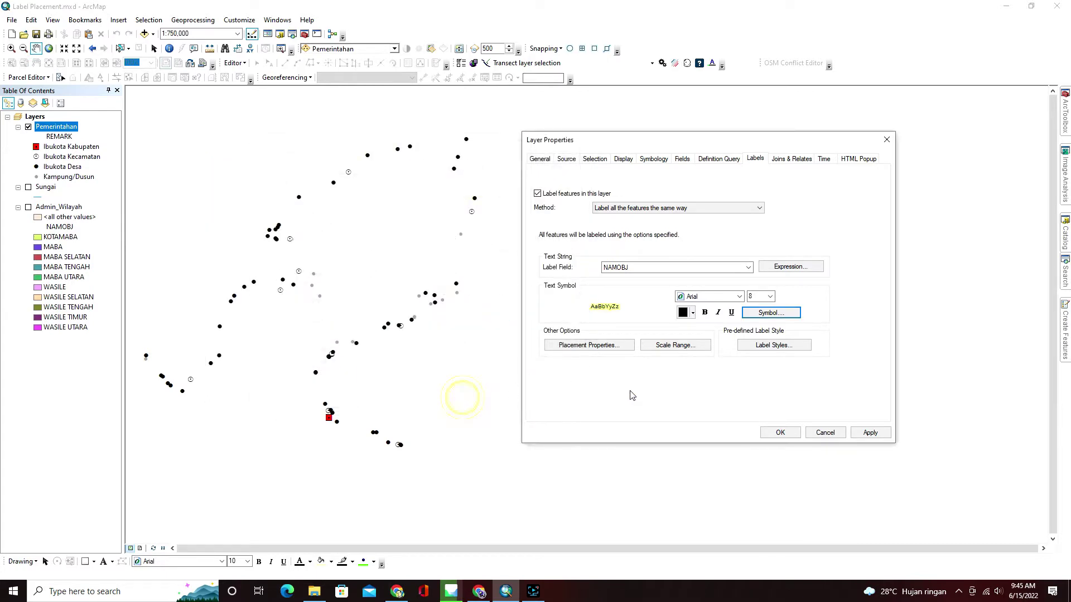
click(855, 433)
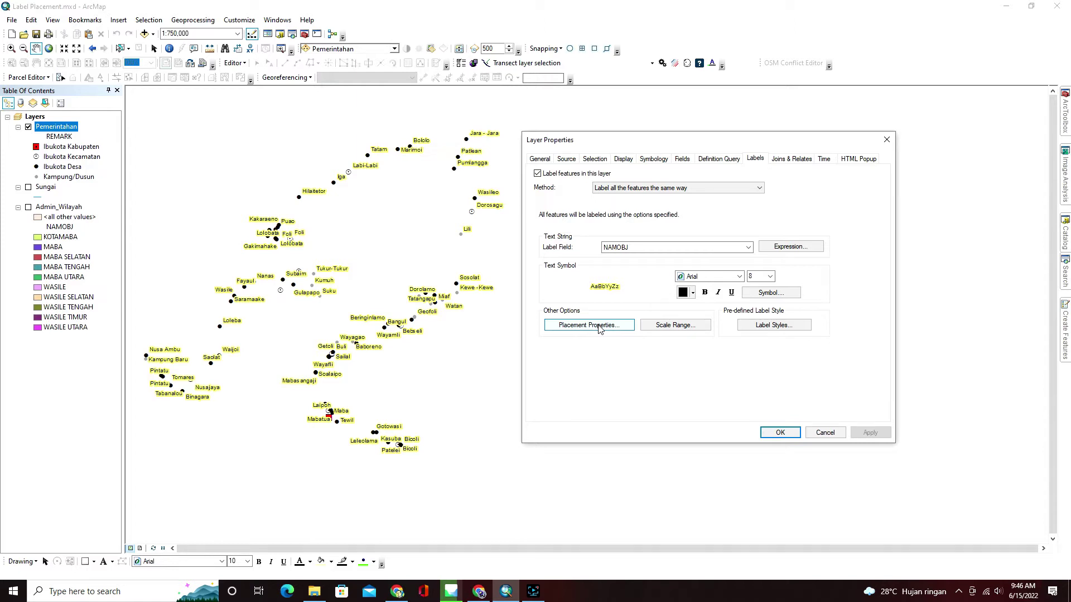
Step: Remove the halo from the label text symbol by setting its mask style to None, and apply the change
click(771, 292)
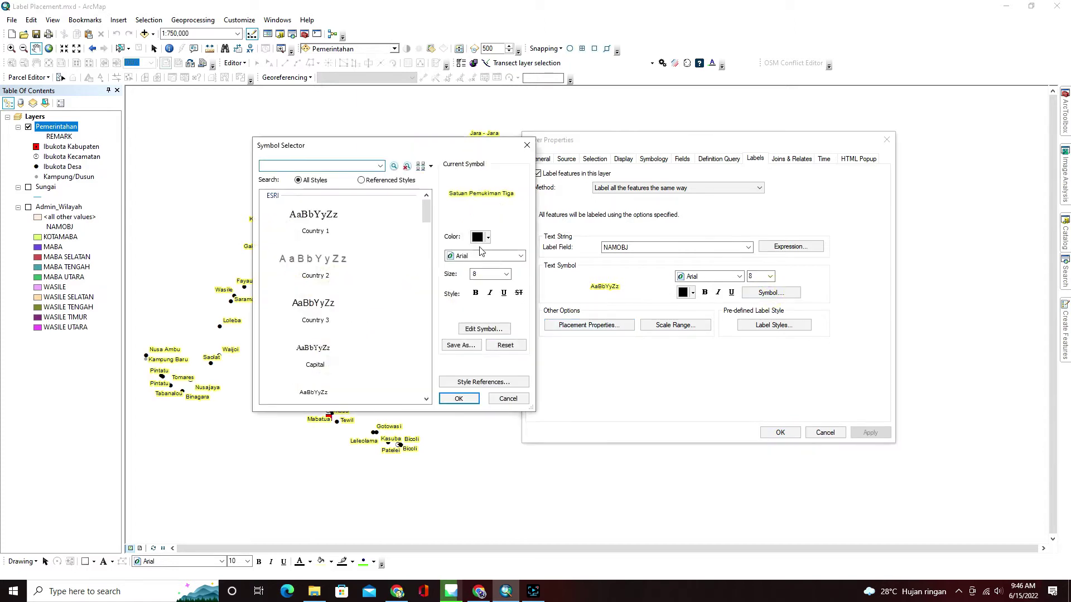
click(483, 329)
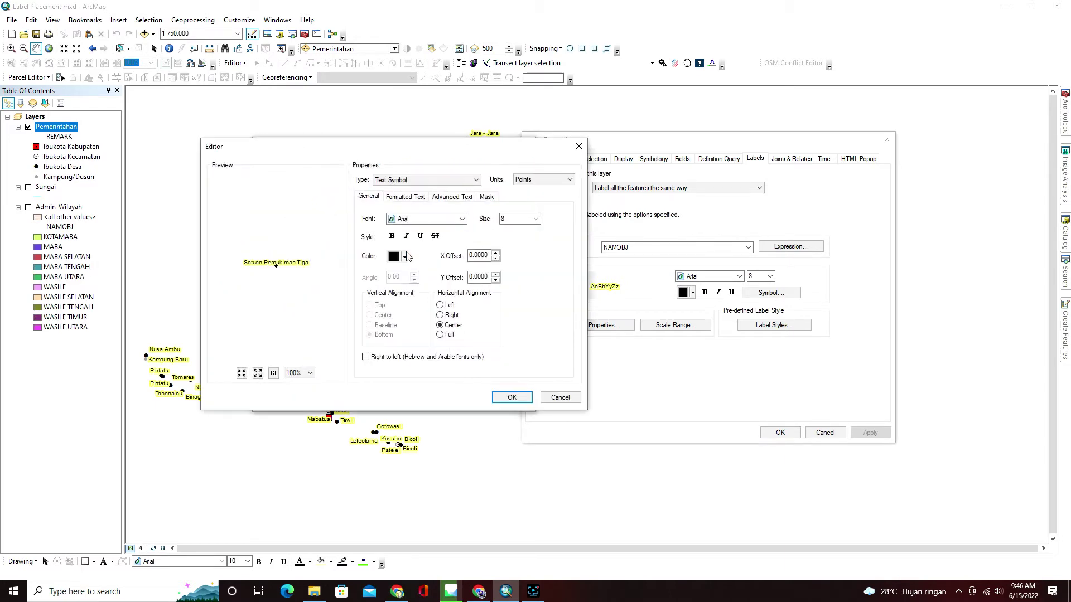
click(486, 198)
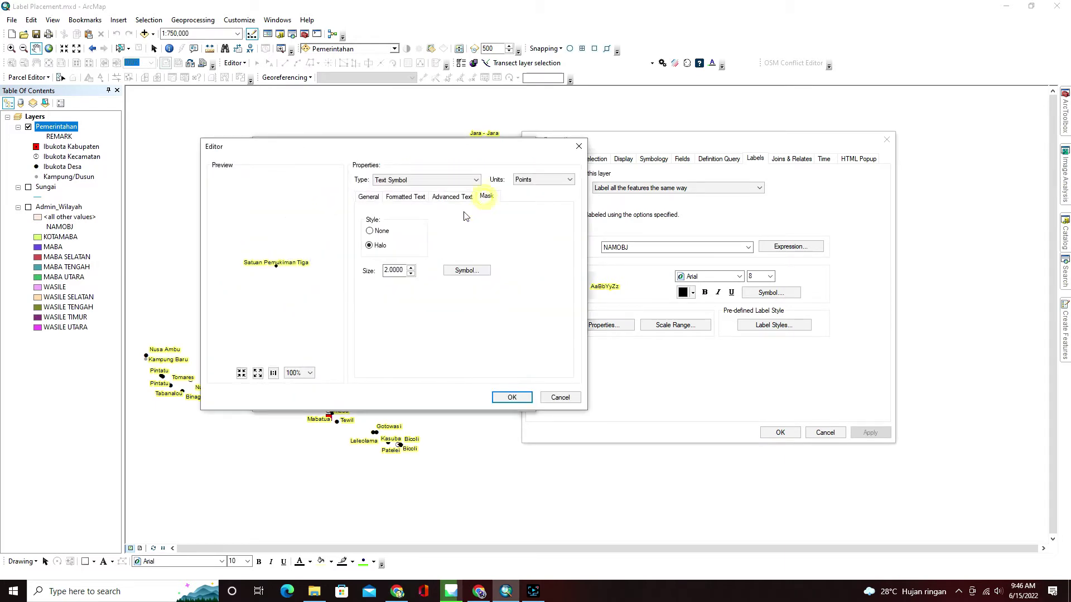
click(370, 231)
click(509, 397)
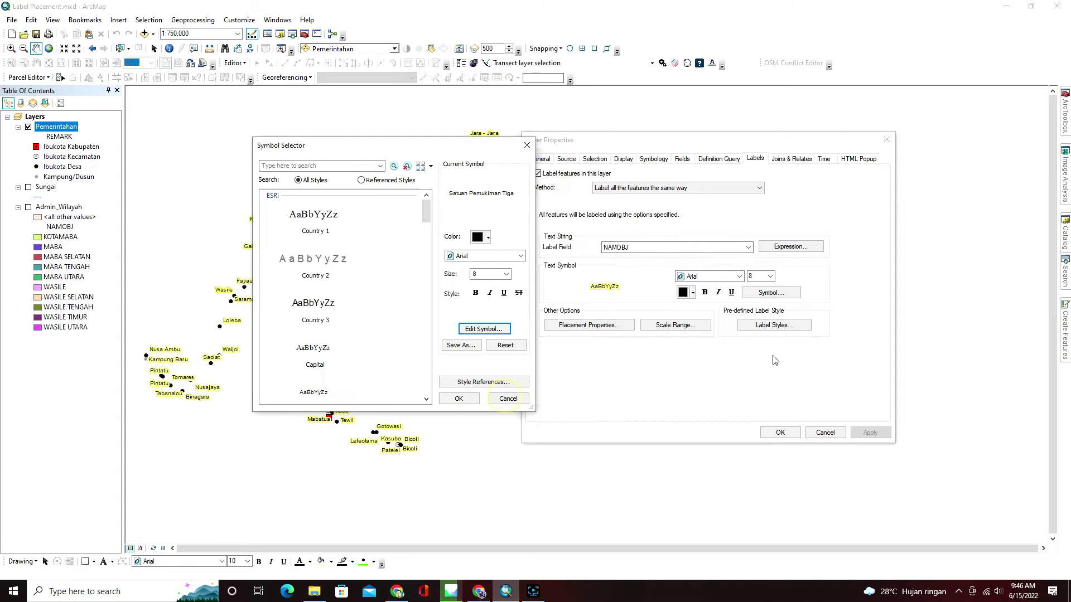
click(468, 398)
click(866, 434)
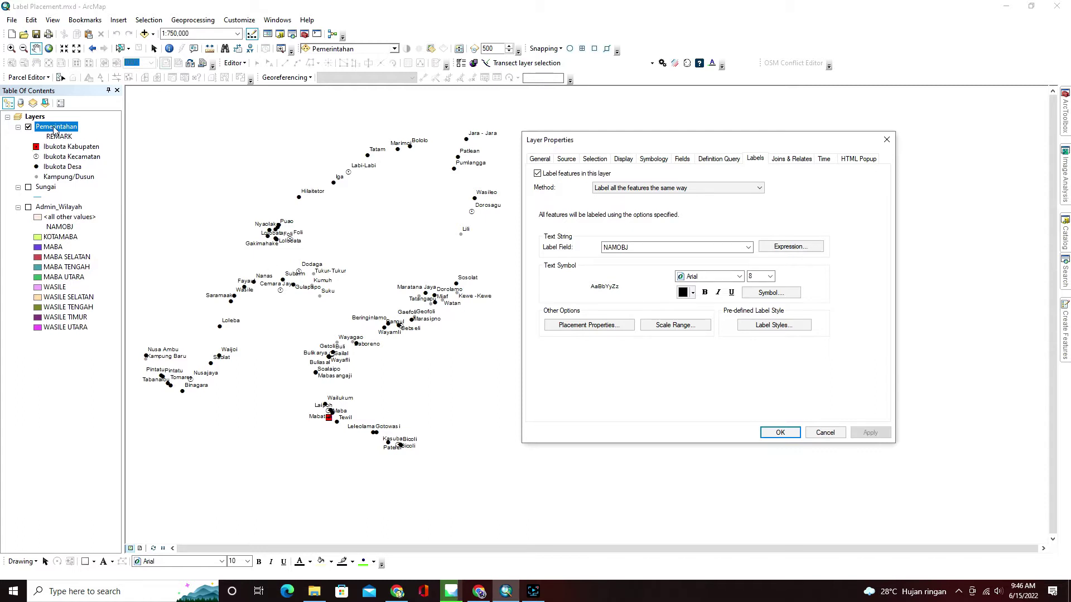
Step: Change the point label location of the Pemerintahan layer to Top Right Only and apply it
click(47, 190)
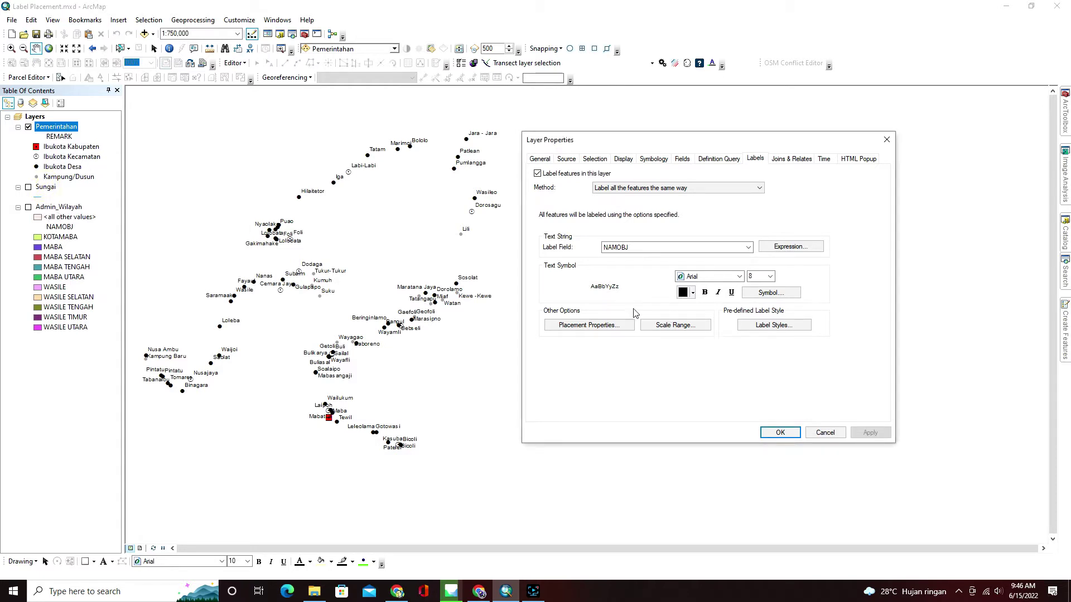
click(574, 329)
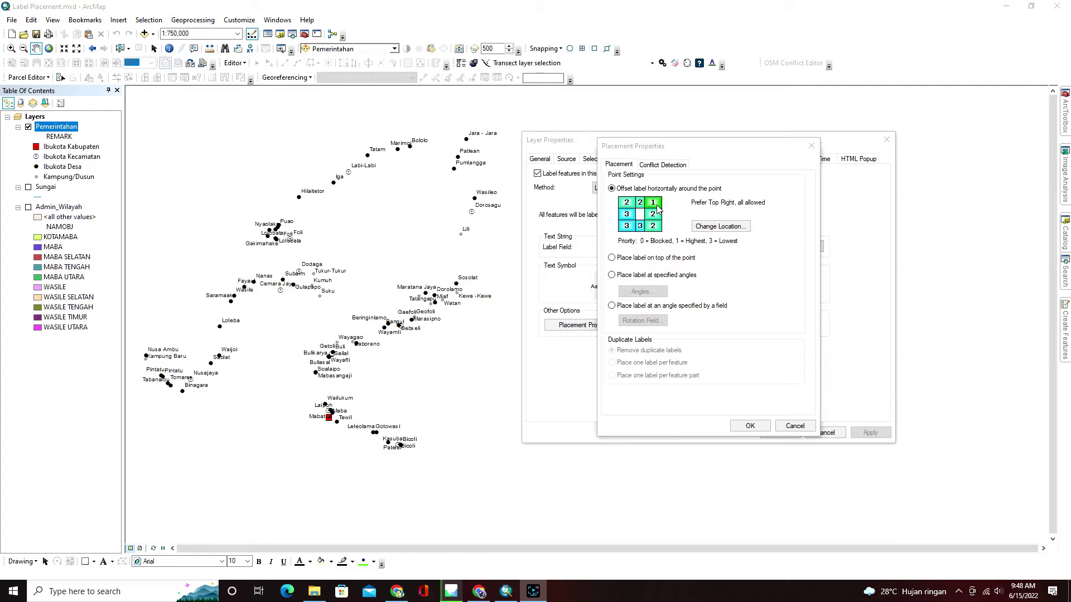
click(719, 226)
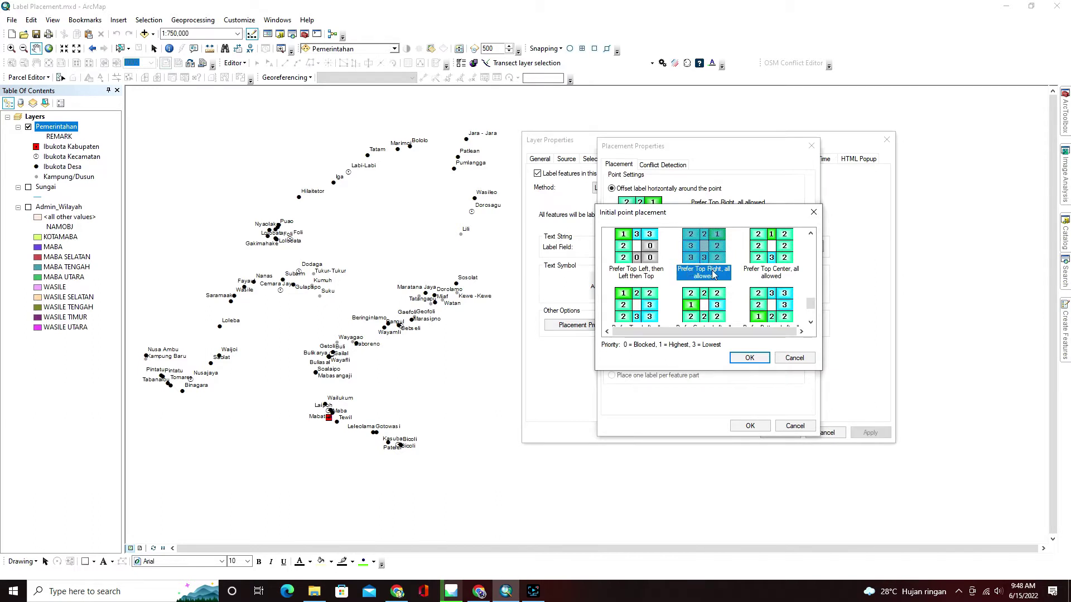
scroll(686, 279, up, 5)
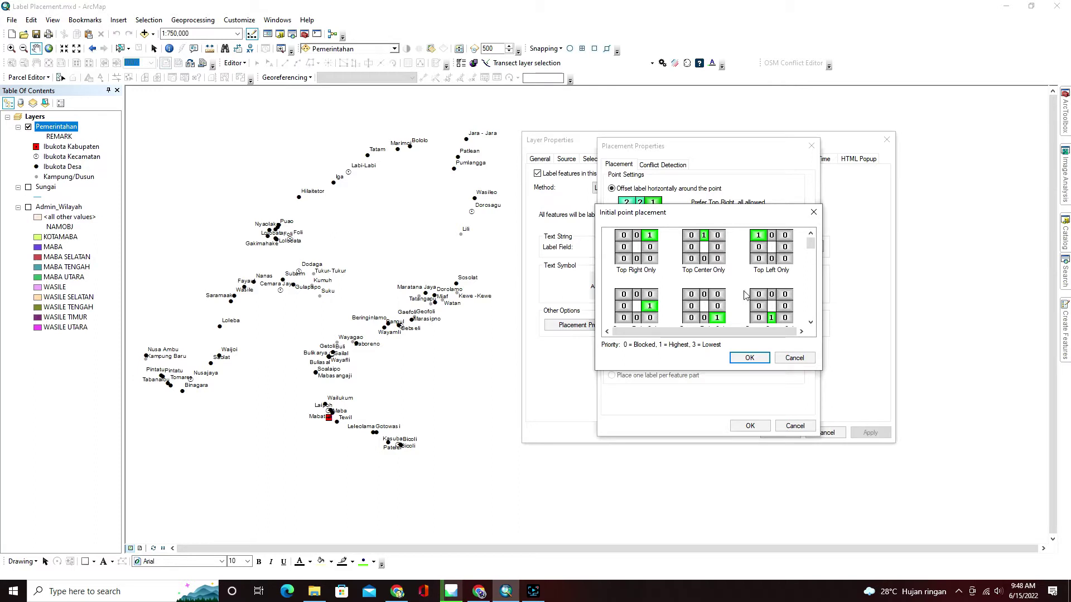
click(644, 251)
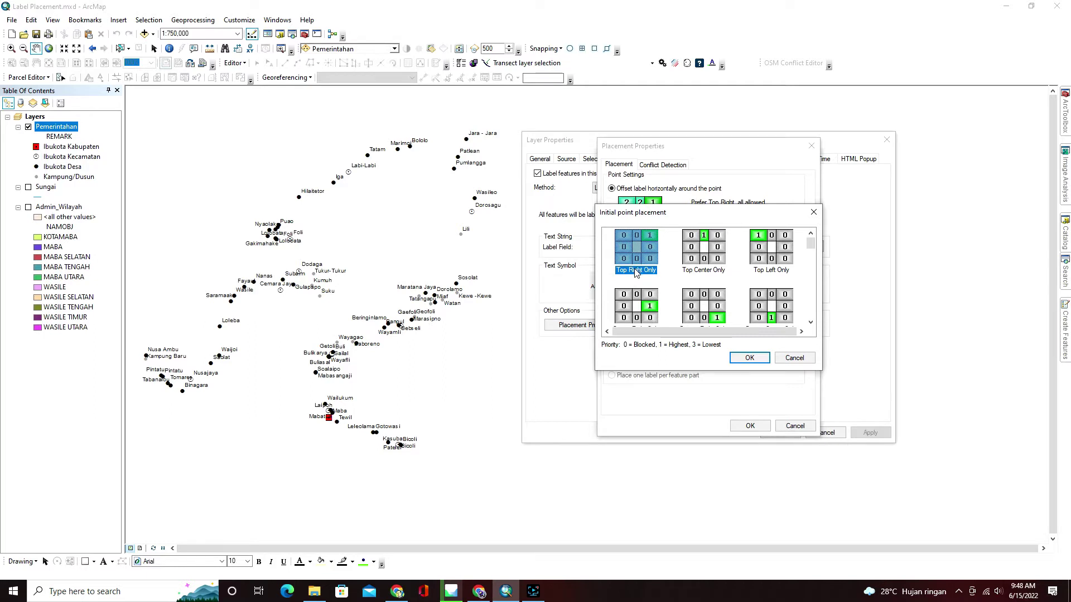
click(748, 360)
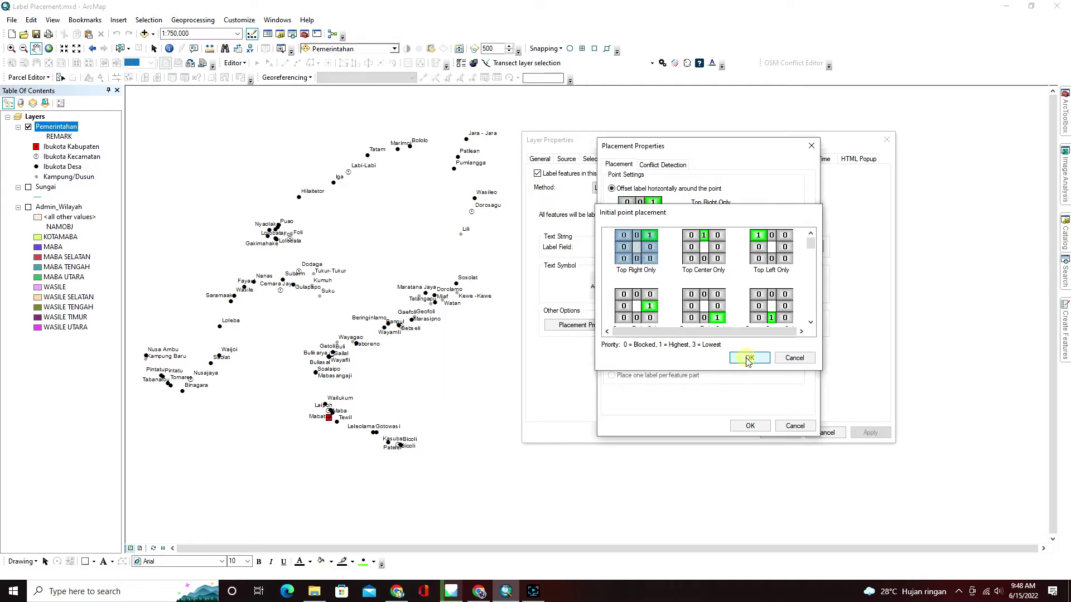
click(749, 426)
click(875, 433)
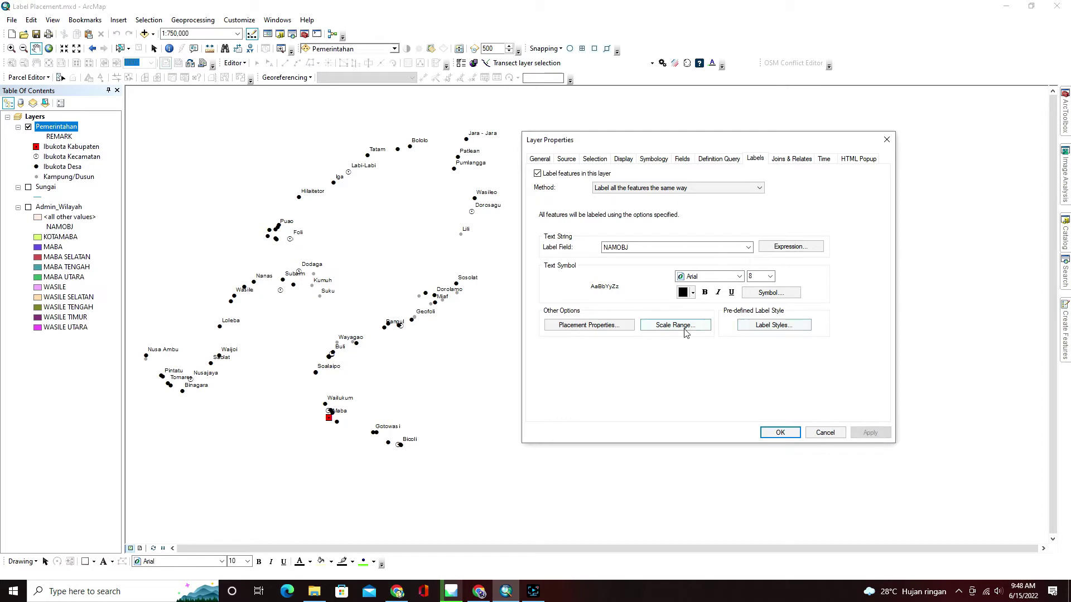
Step: Examine the preset initial point placements available for the Pemerintahan labels, including Top Left Only and Left Center Only
click(609, 325)
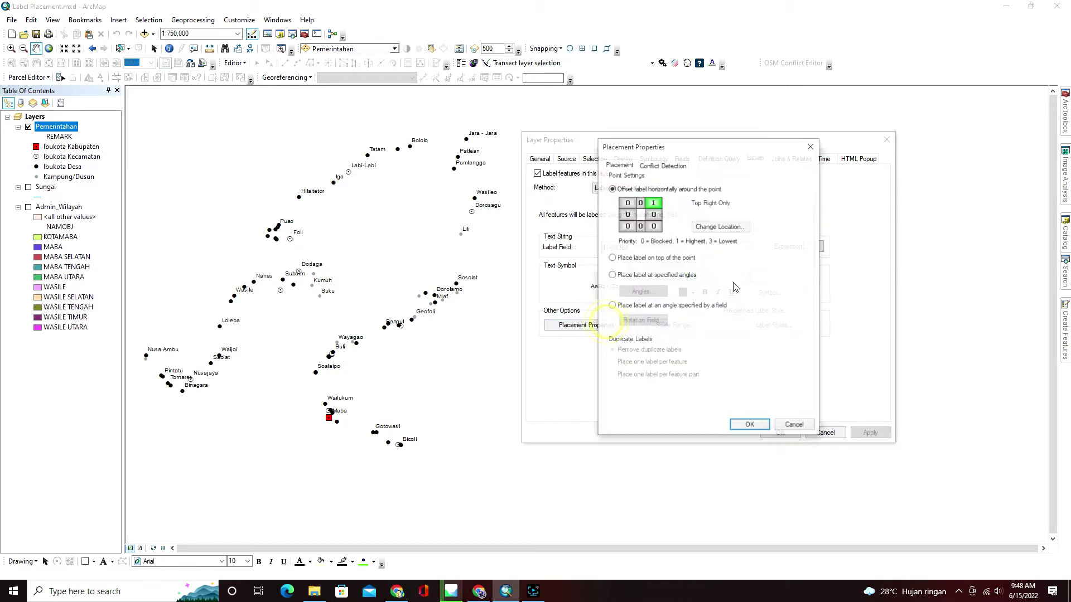
click(721, 225)
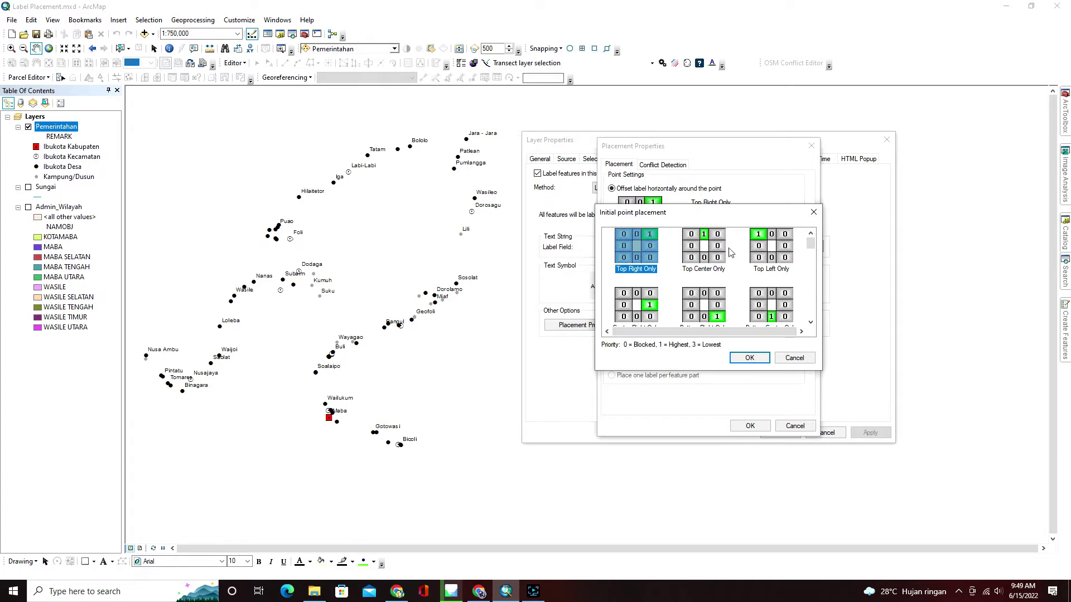
click(759, 250)
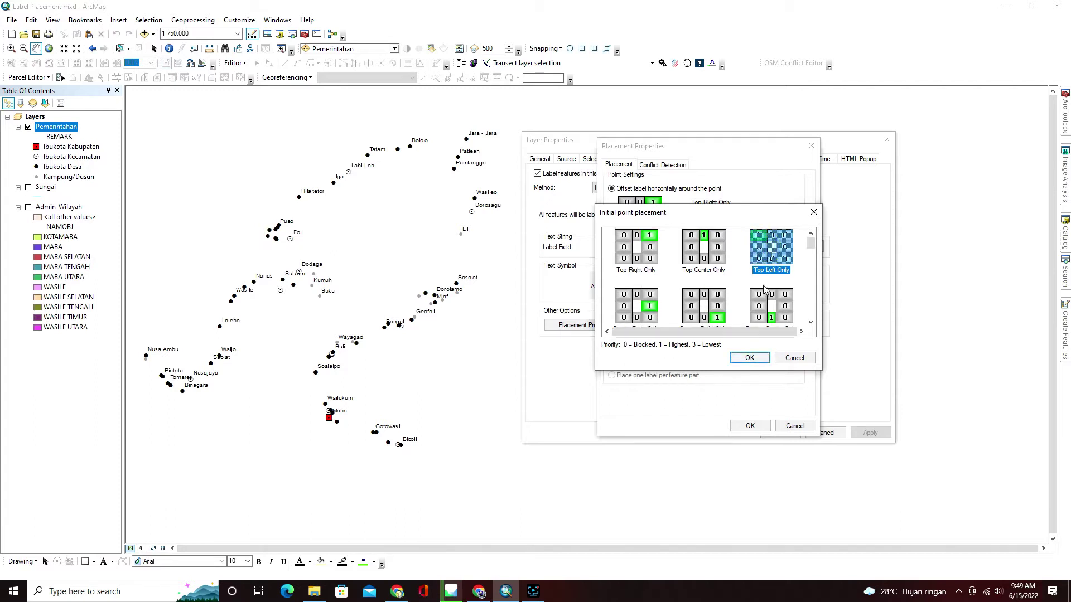
scroll(764, 288, down, 1)
click(699, 307)
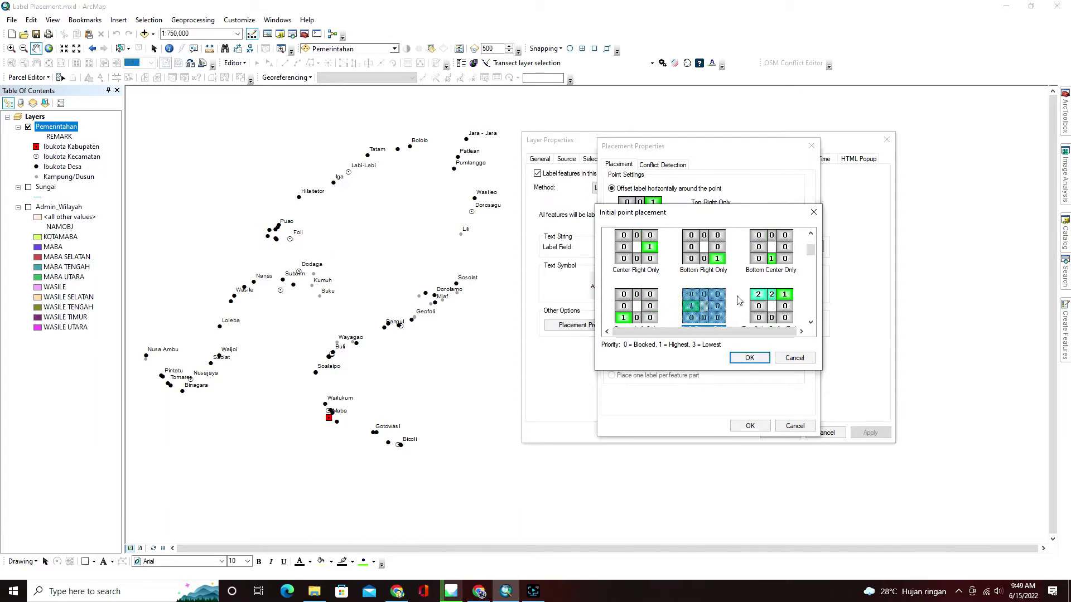
scroll(739, 301, down, 1)
scroll(705, 308, down, 2)
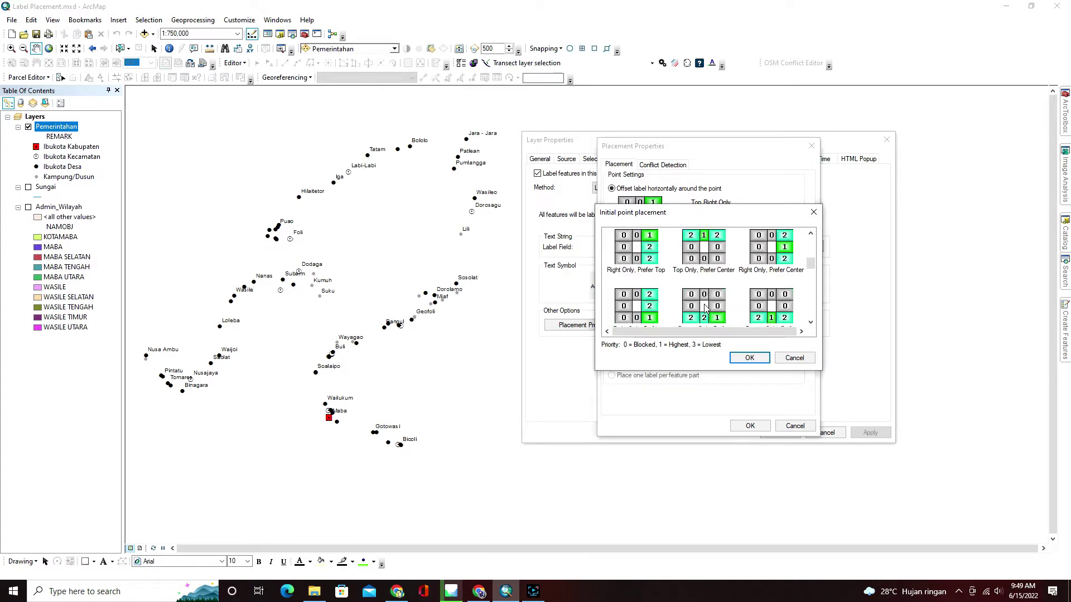
scroll(711, 288, up, 2)
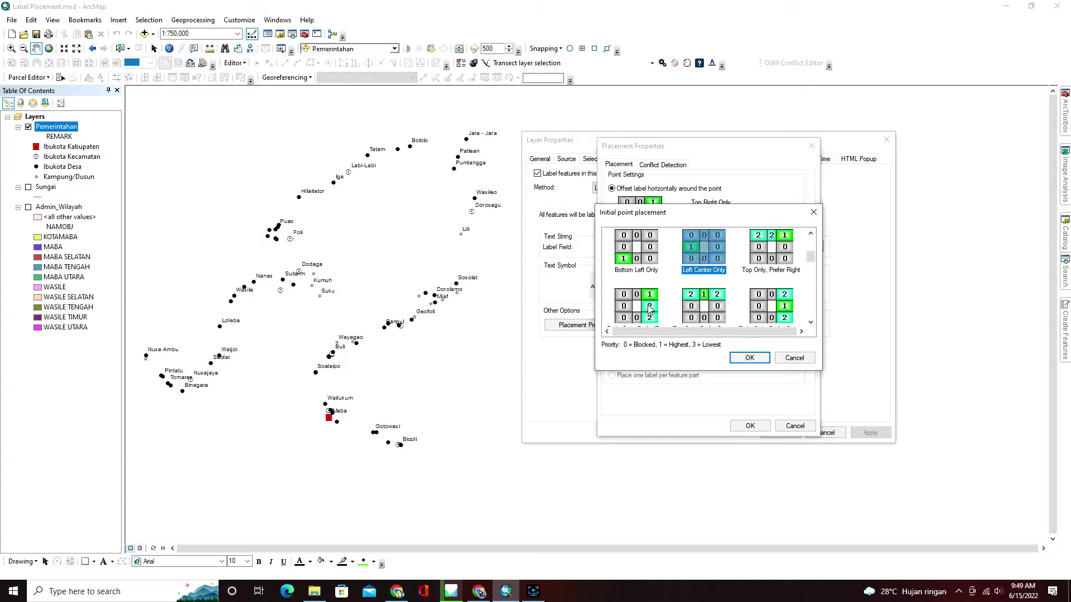
Step: Set the point label location to Right Only, Prefer Top and apply it to the Pemerintahan labels
click(649, 308)
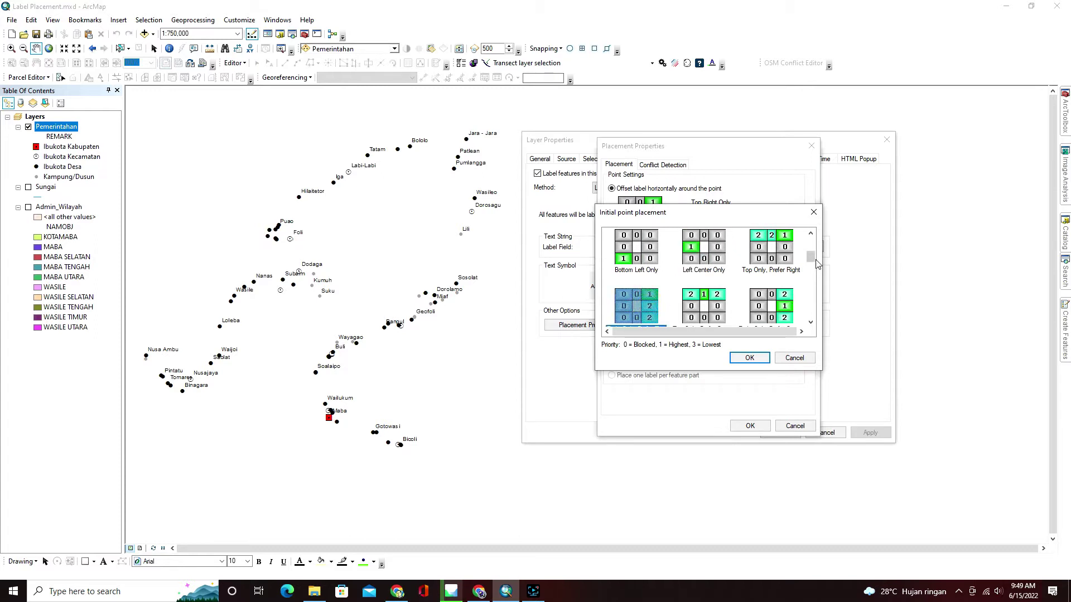
drag(813, 260, 812, 263)
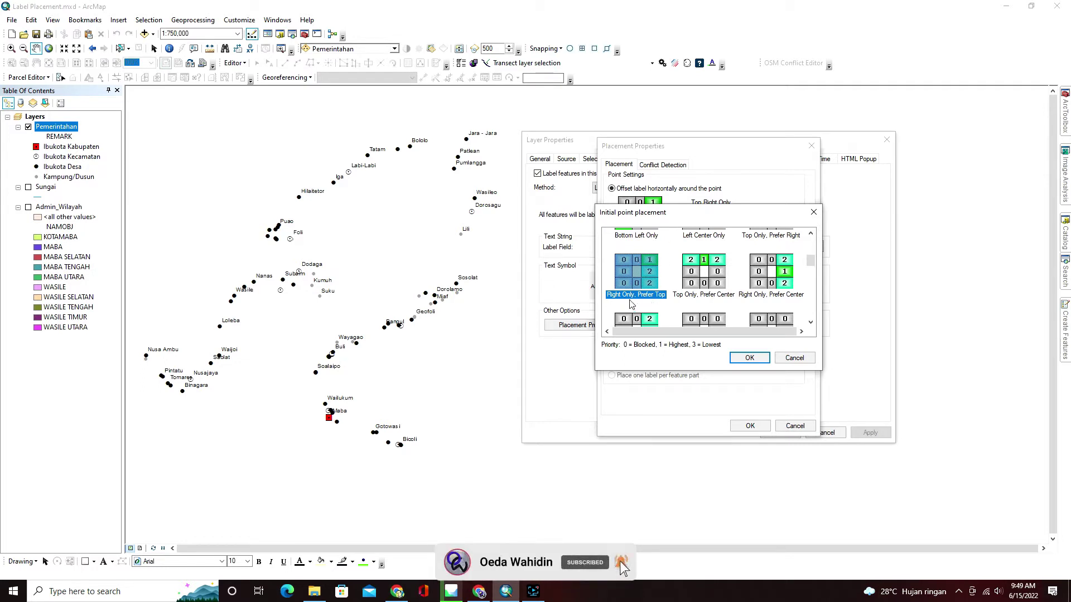
click(665, 275)
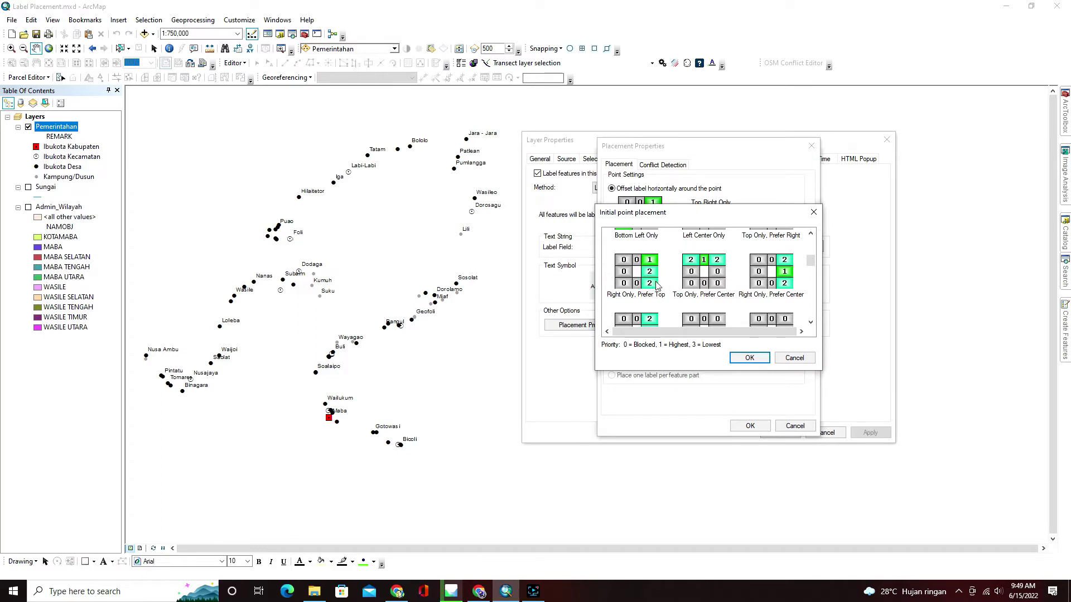
click(656, 286)
click(750, 357)
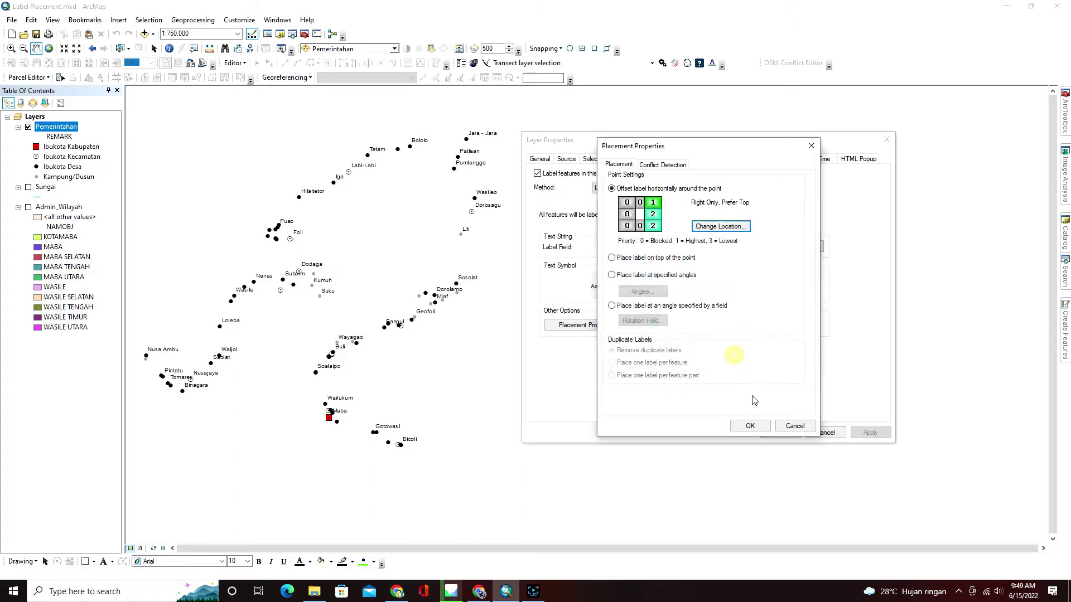
click(749, 426)
click(870, 434)
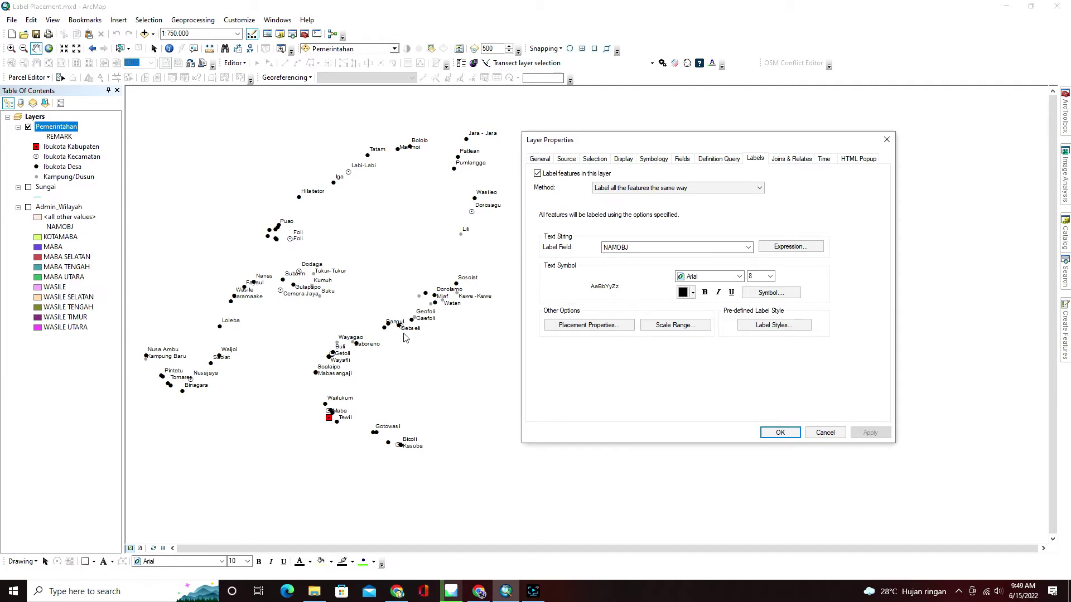
Step: Change the Pemerintahan point label location to Top Only, Prefer Center and apply it
click(580, 326)
click(717, 229)
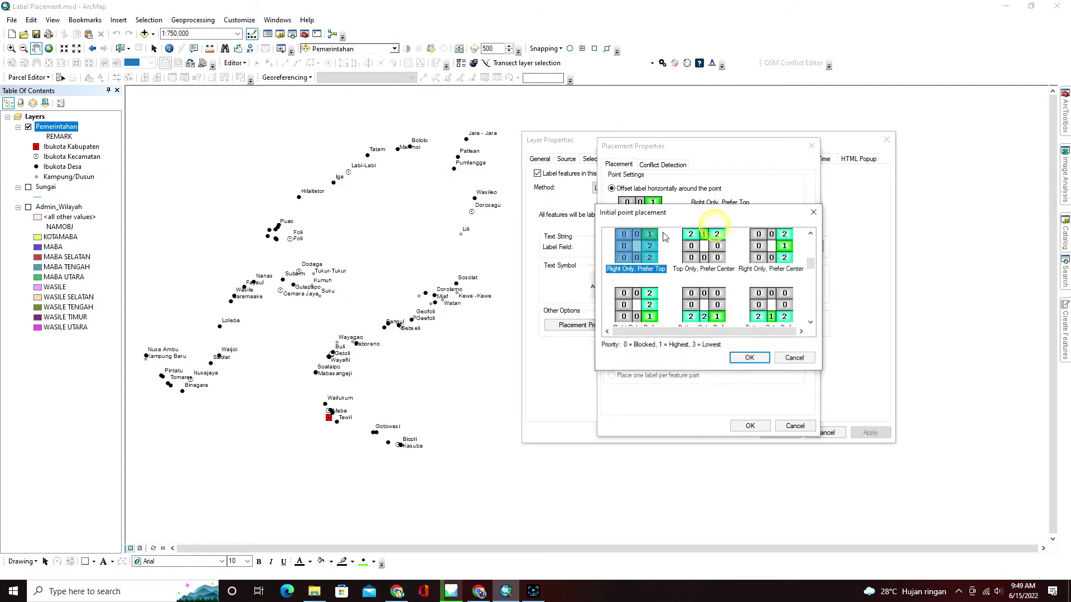
click(705, 251)
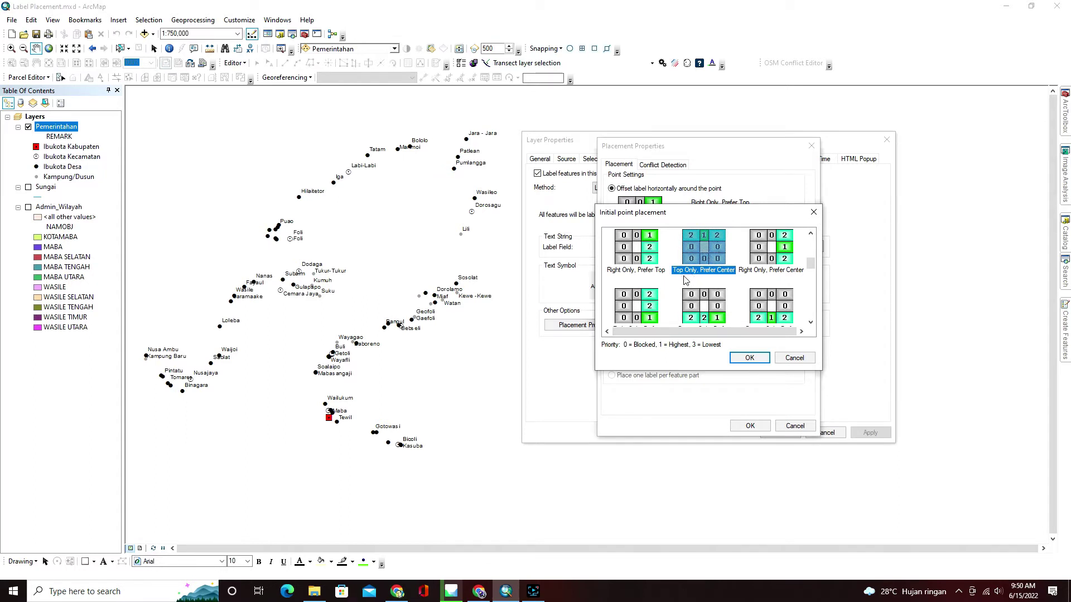
click(749, 358)
click(749, 425)
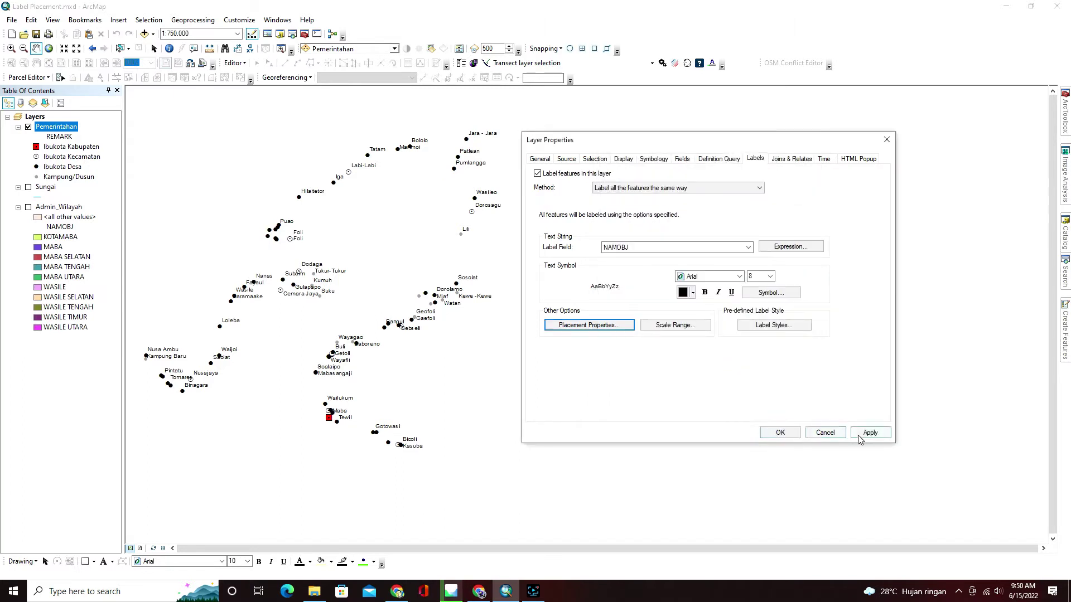
click(859, 437)
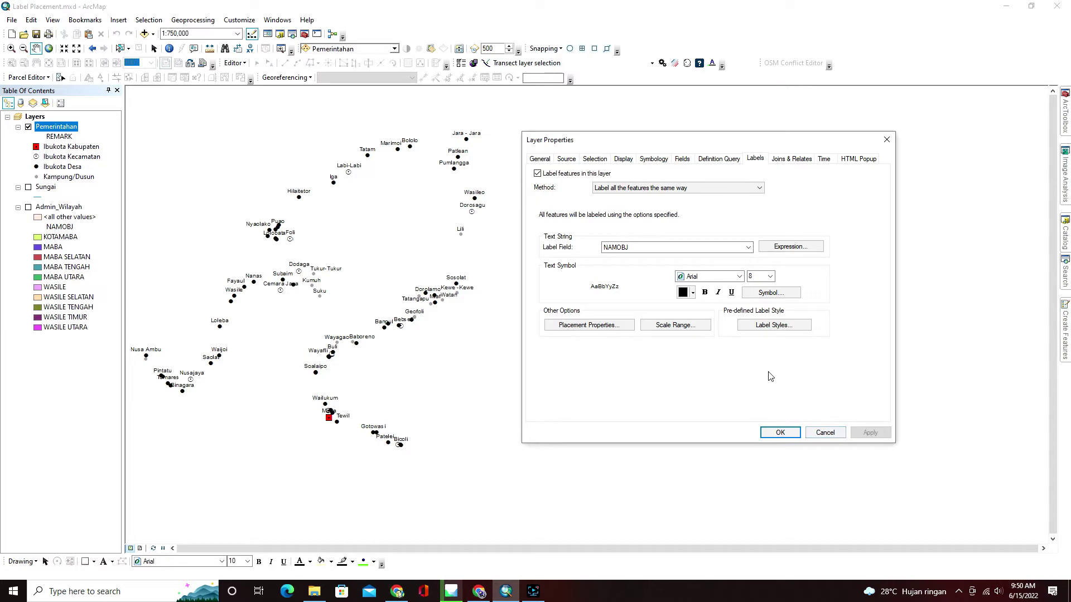
Step: Change the Pemerintahan point label location to Prefer Top Right, all allowed and apply it
click(613, 327)
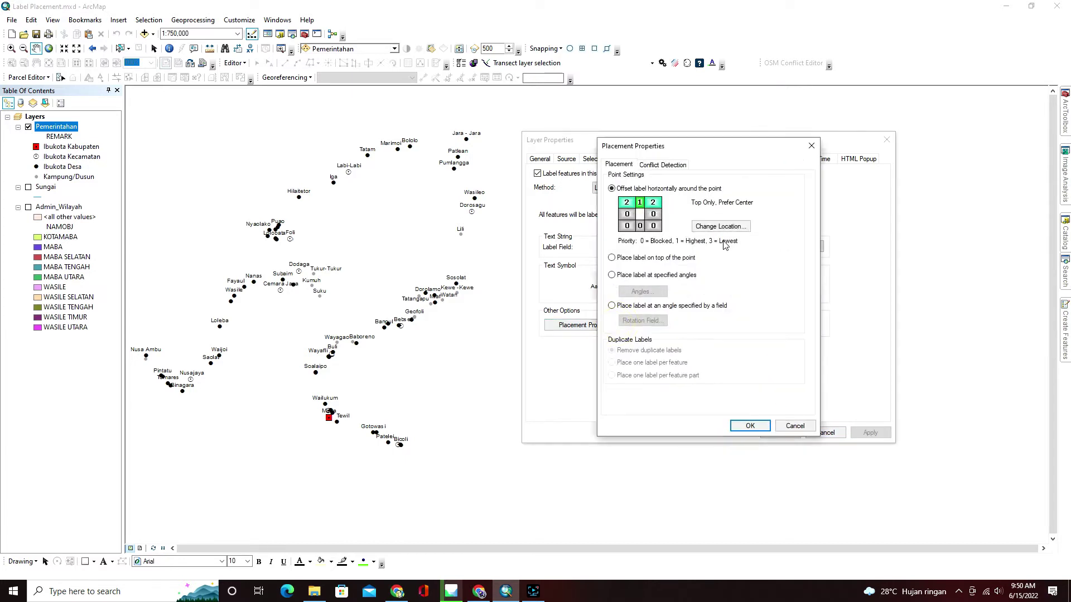
click(718, 225)
scroll(713, 290, down, 2)
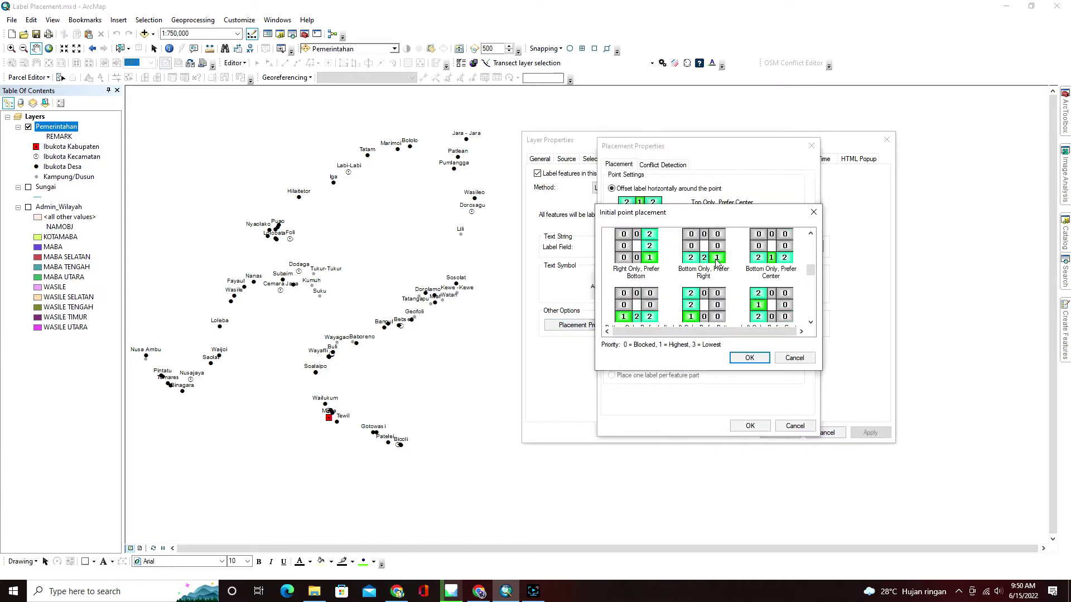
scroll(704, 284, down, 1)
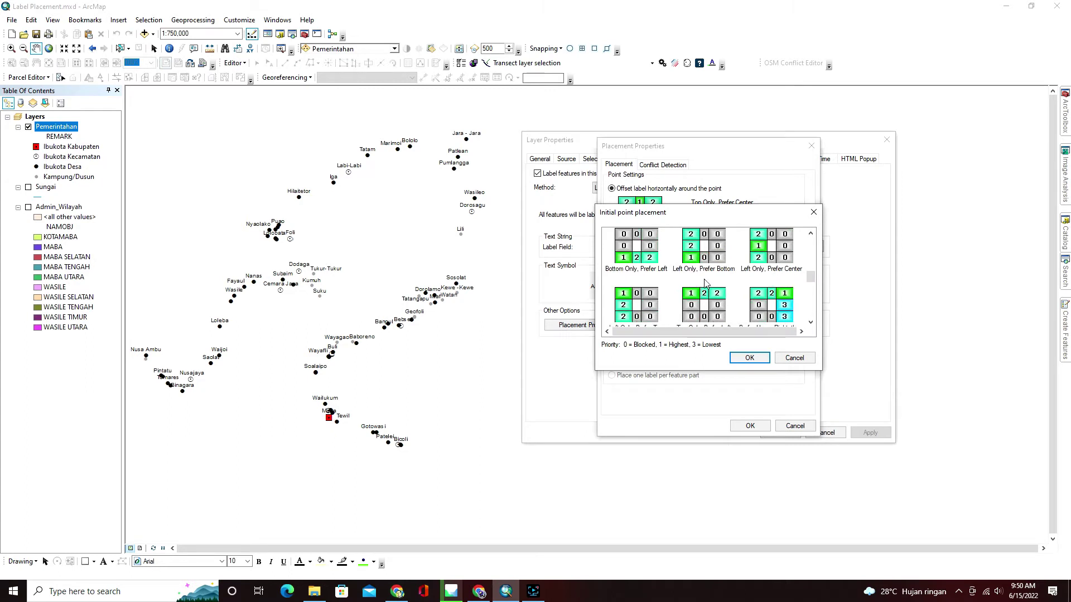
scroll(706, 283, down, 1)
scroll(768, 299, down, 2)
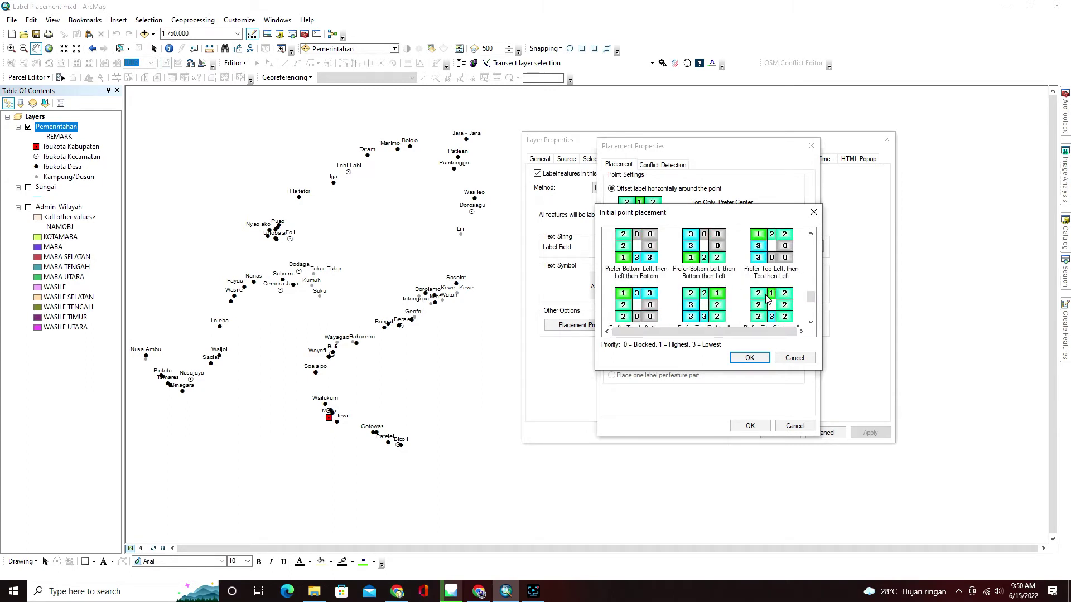
click(697, 318)
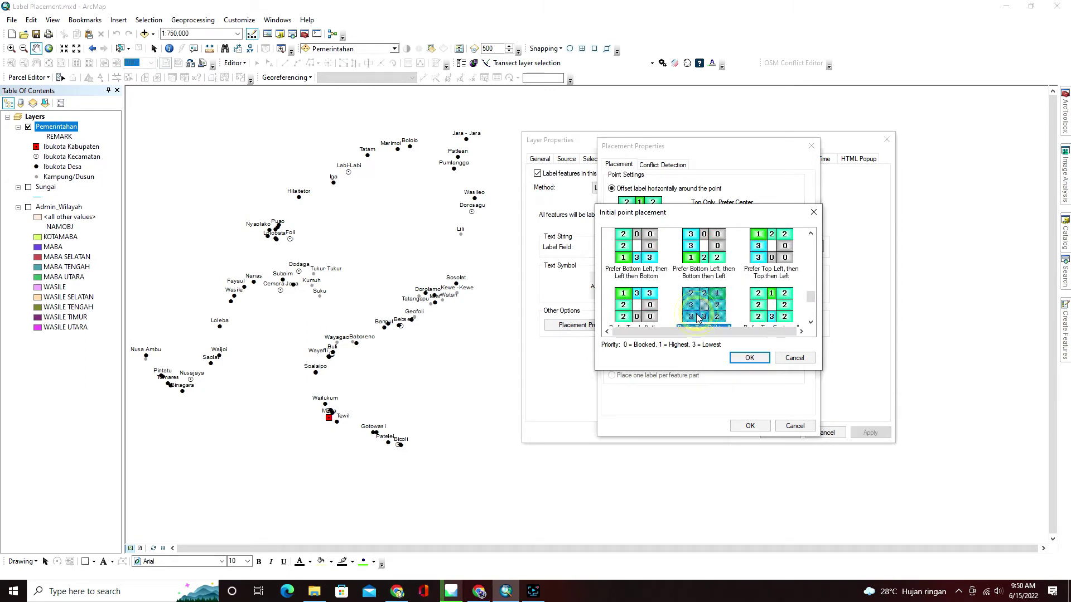
click(748, 358)
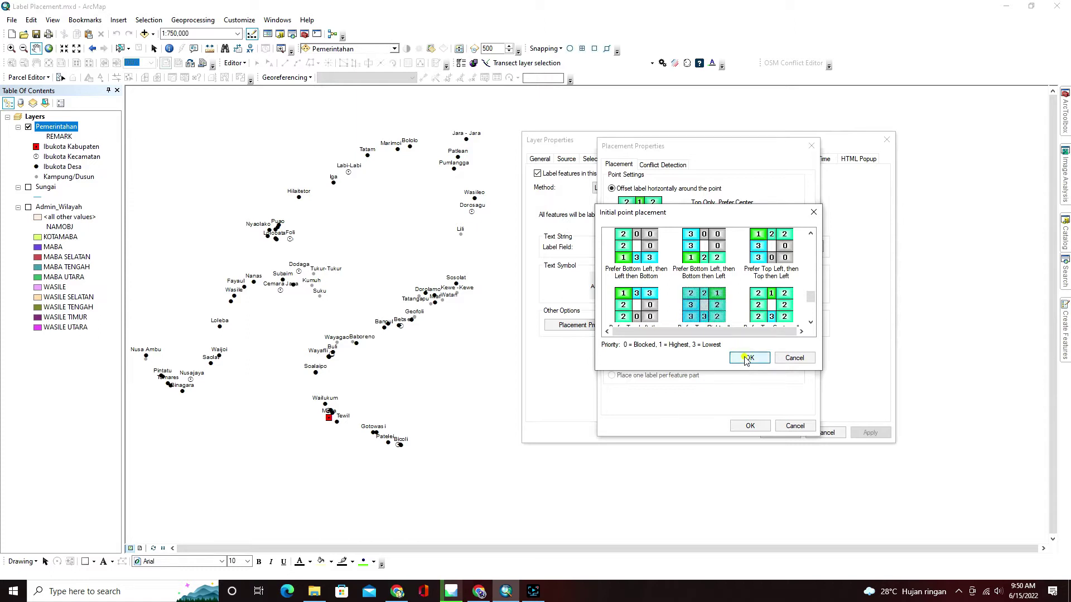
click(748, 430)
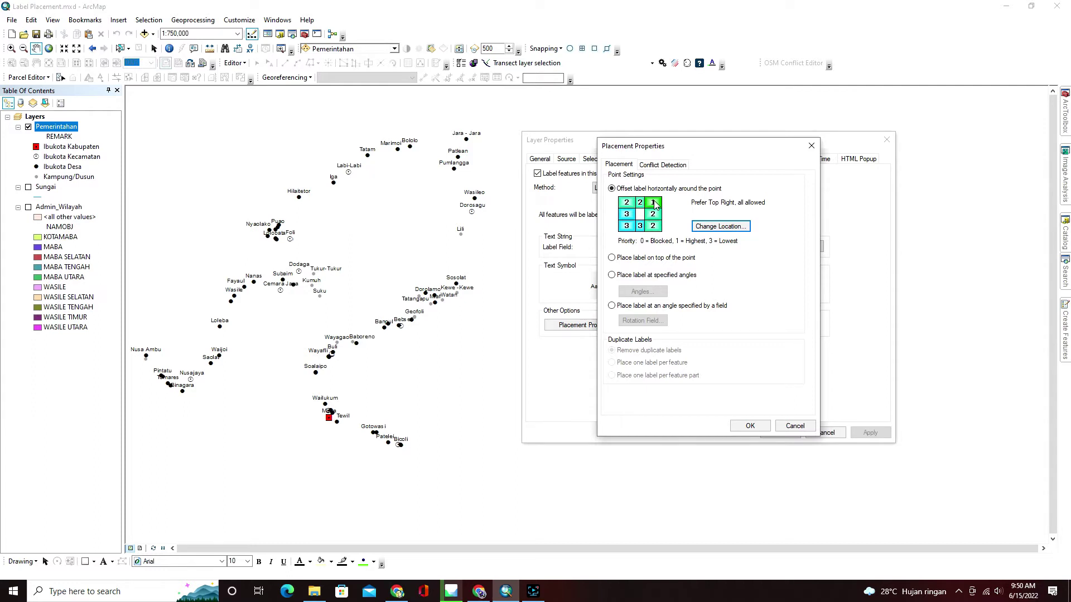
click(749, 425)
click(864, 434)
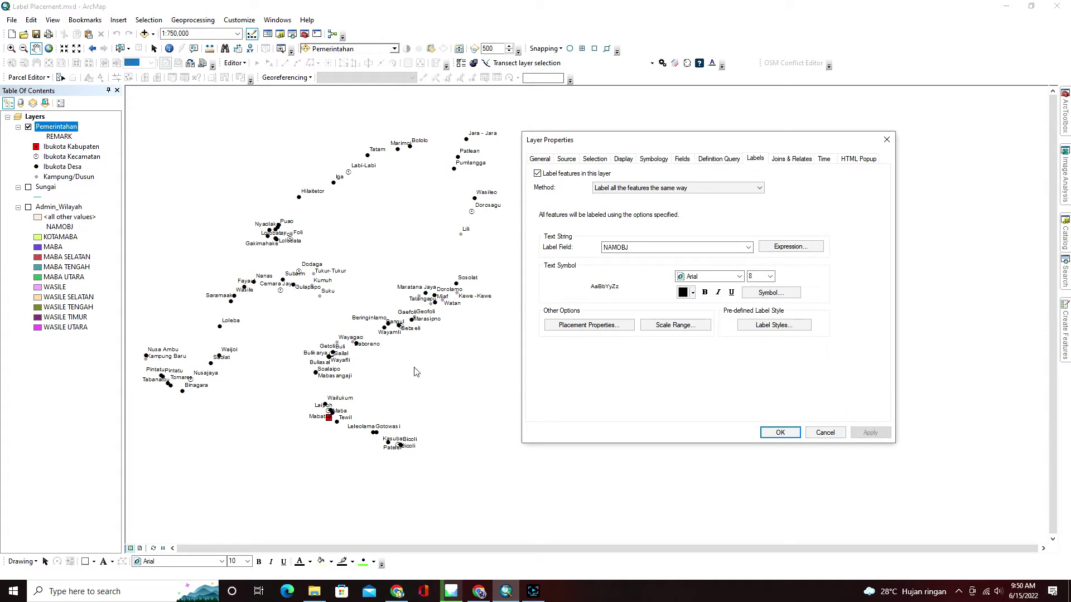
Step: Switch the point settings to place each Pemerintahan label on top of its point and apply the change
click(593, 325)
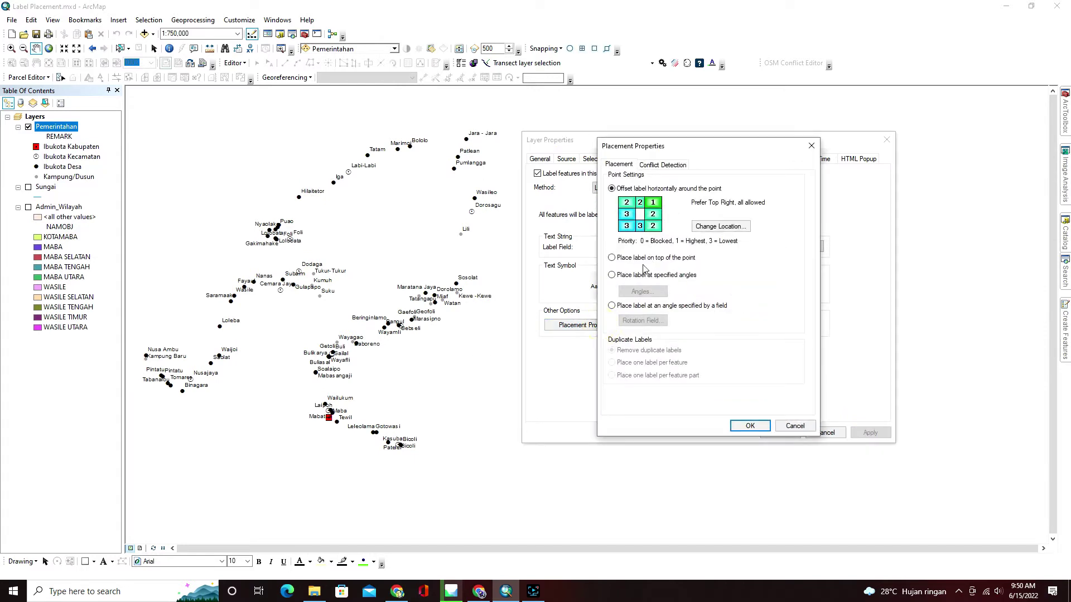
click(612, 258)
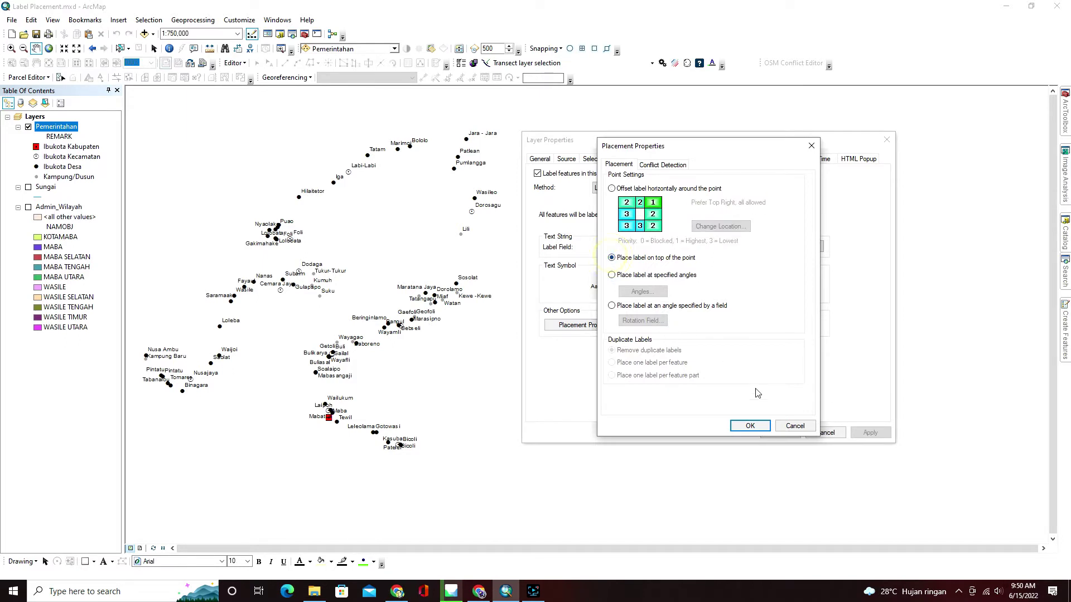
click(747, 426)
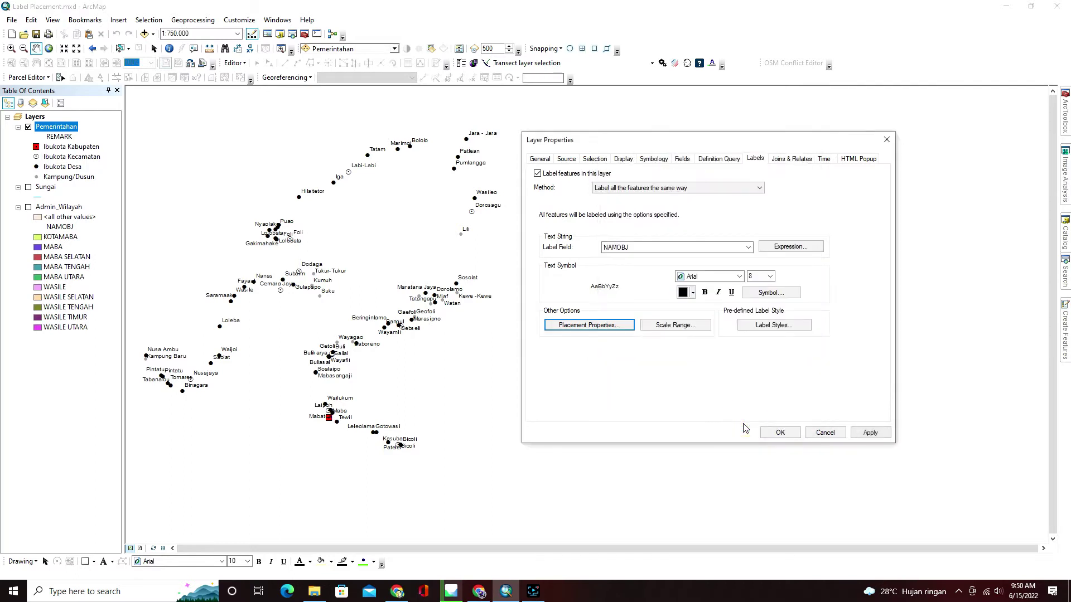
click(870, 433)
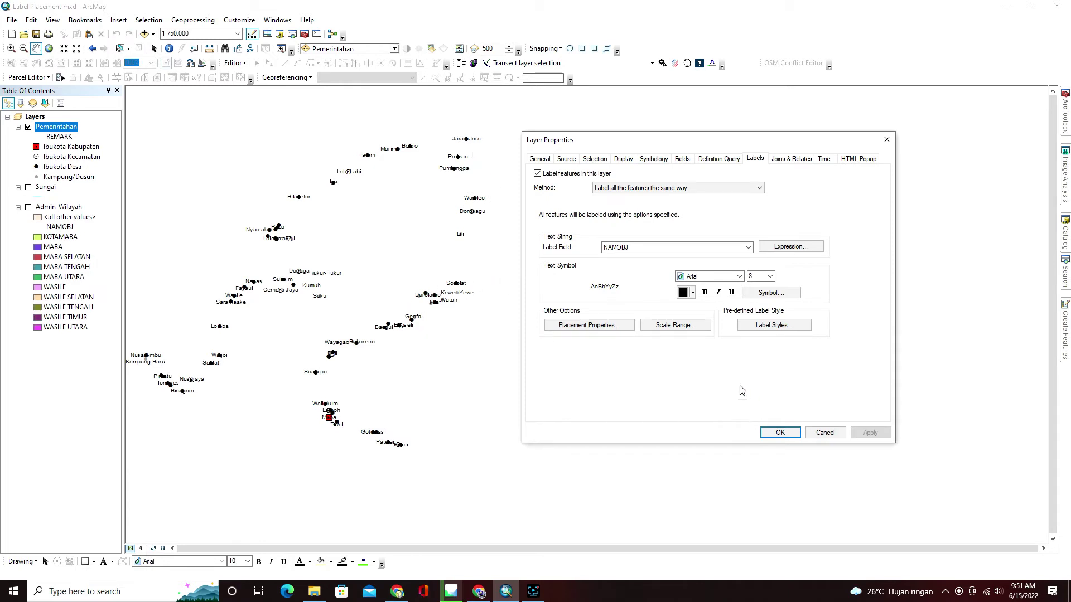
Step: Place the Pemerintahan labels at specified angles, adding 180 below the 45 entry in the angle list, and apply the change
click(586, 327)
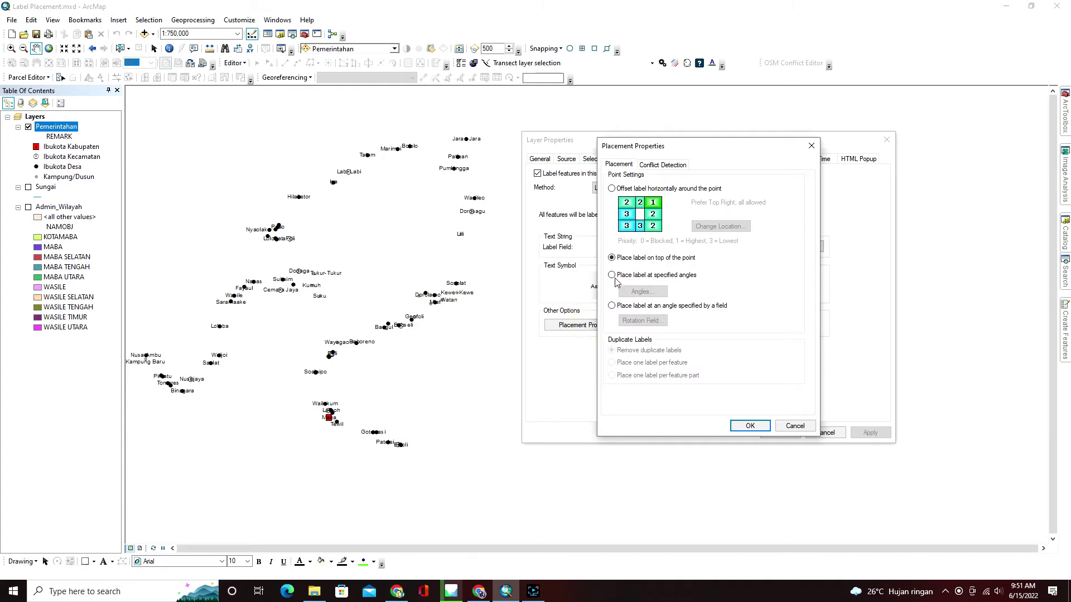
click(612, 275)
click(641, 292)
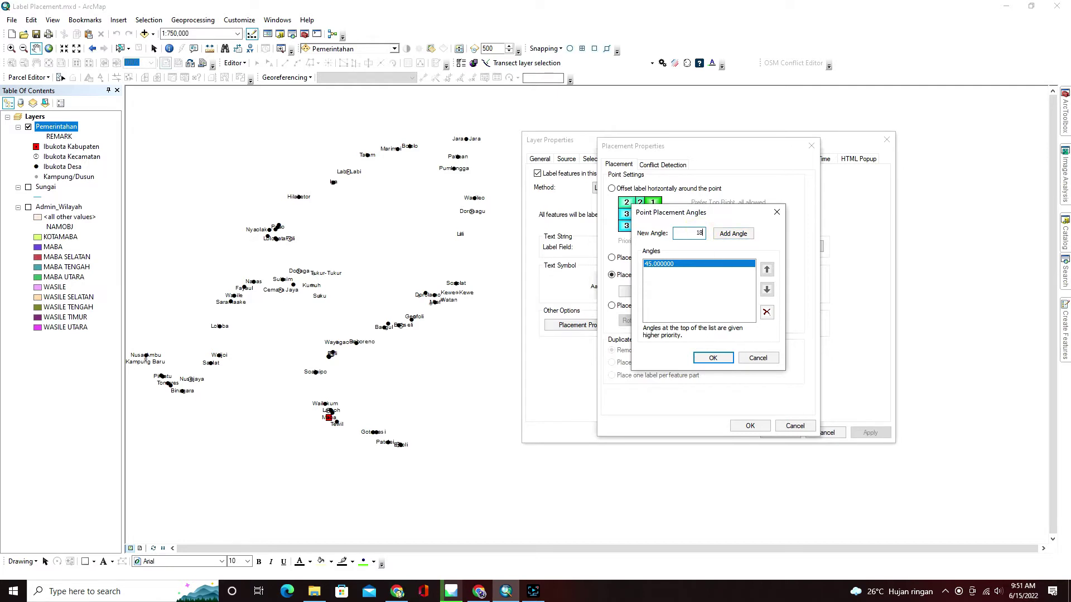
click(734, 233)
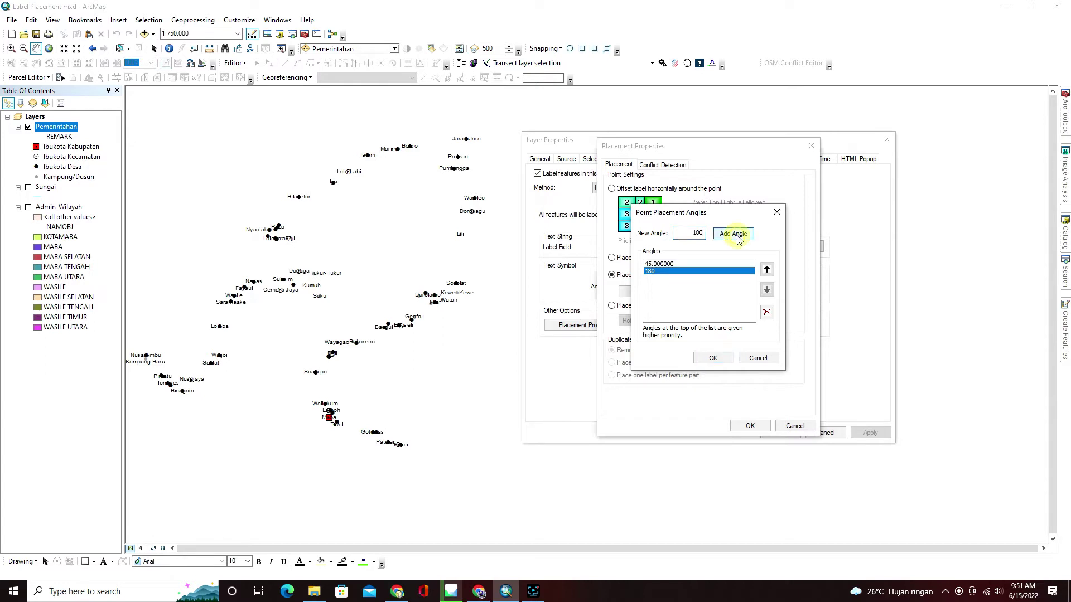
click(659, 264)
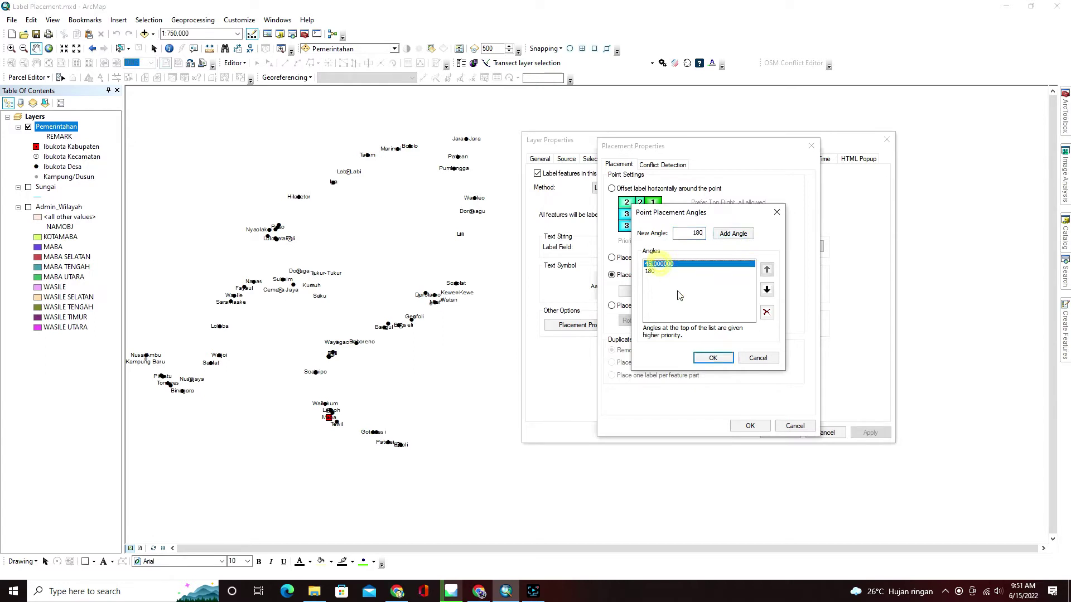
click(712, 358)
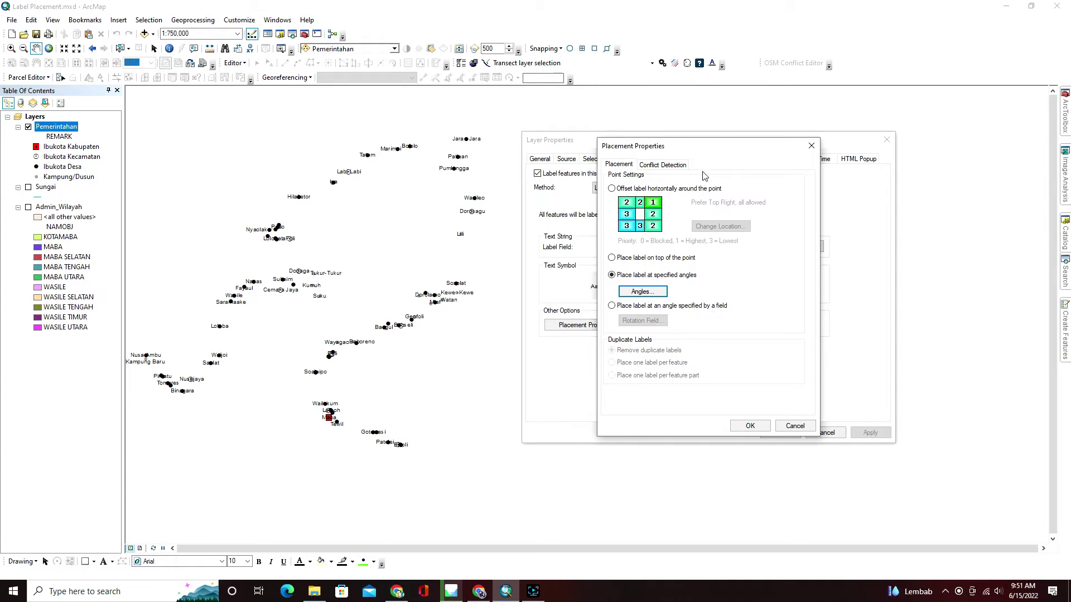
click(753, 425)
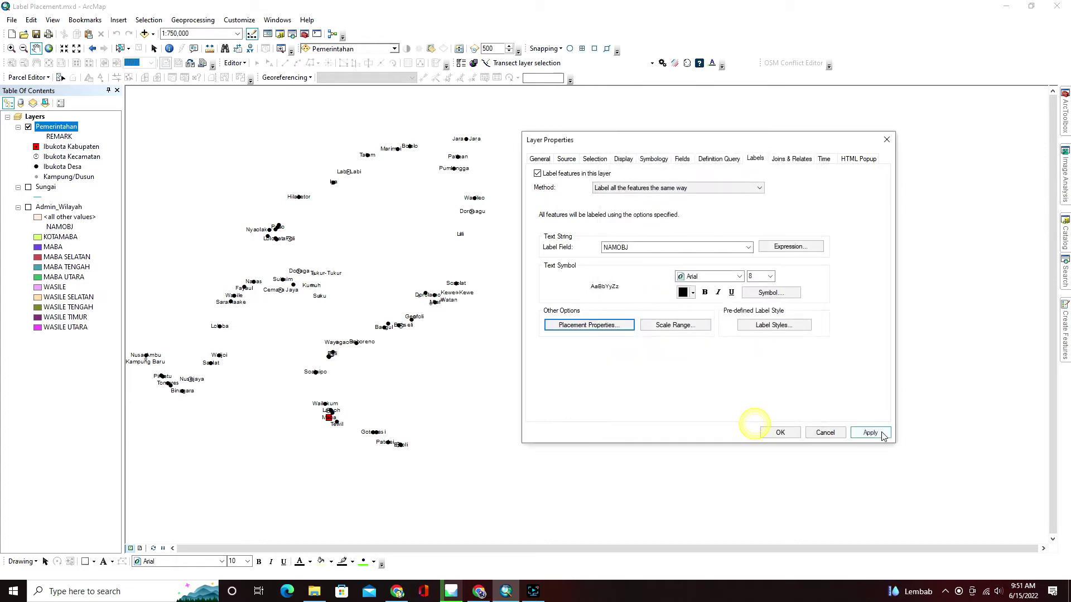
click(870, 433)
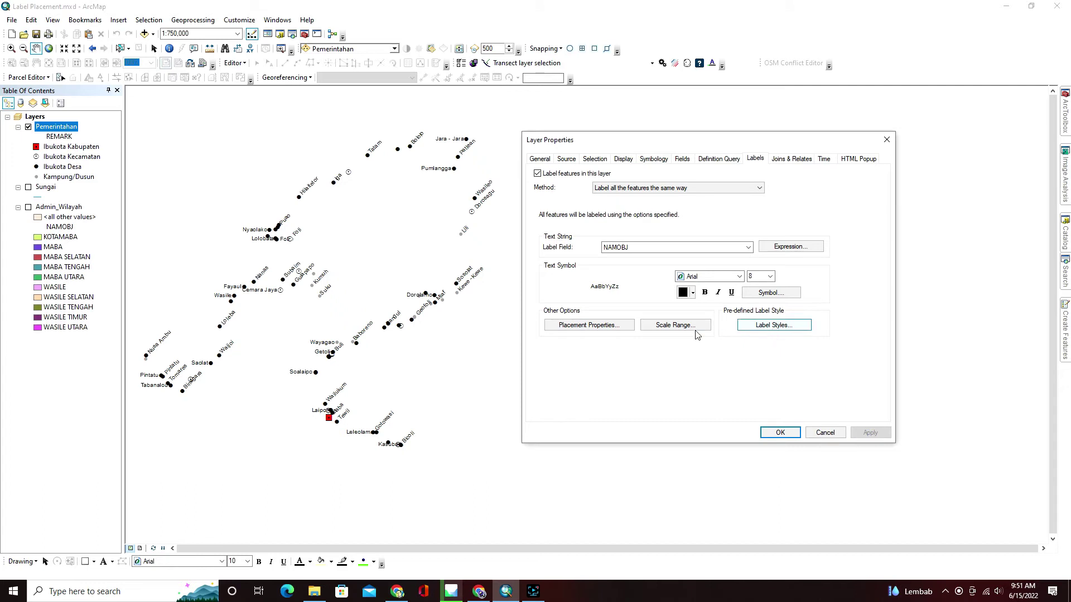
Step: Review the specified-angle list for the Pemerintahan labels, selecting the 180 entry, and confirm the placement settings
click(609, 325)
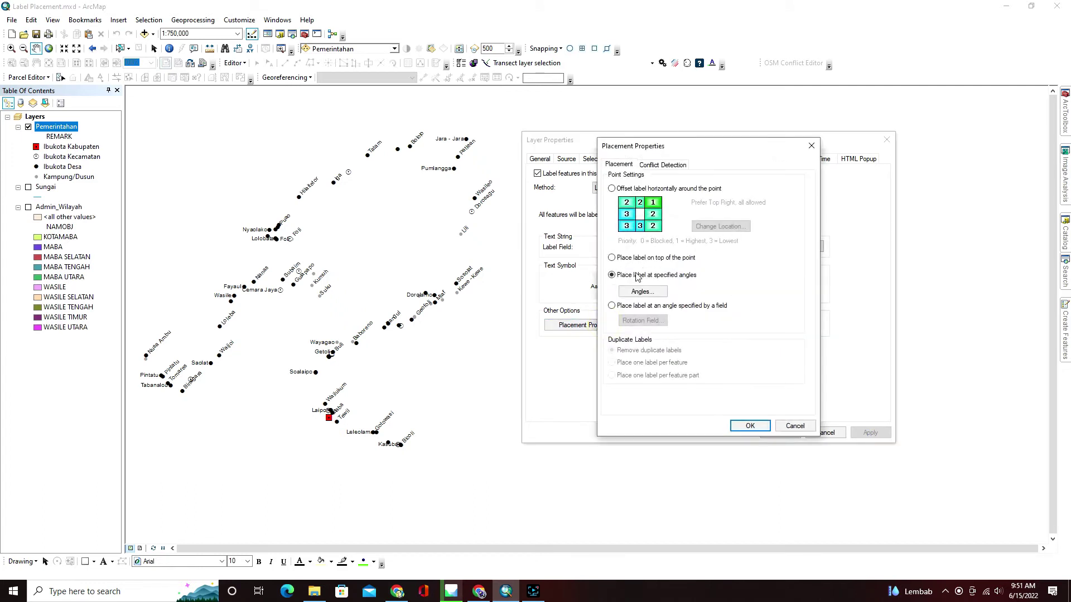
click(642, 291)
click(656, 271)
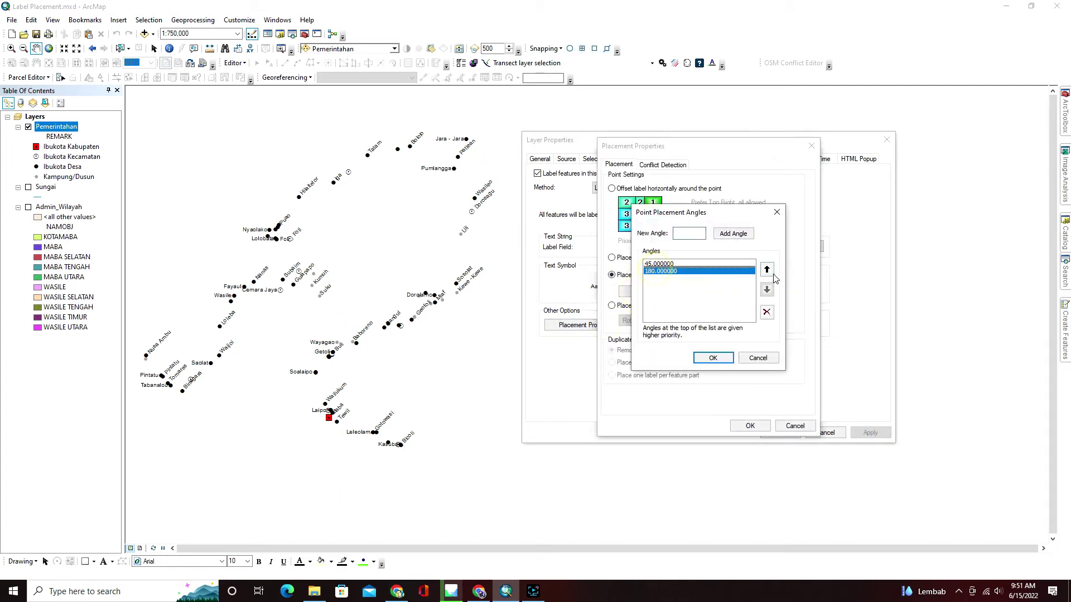
click(712, 357)
click(749, 426)
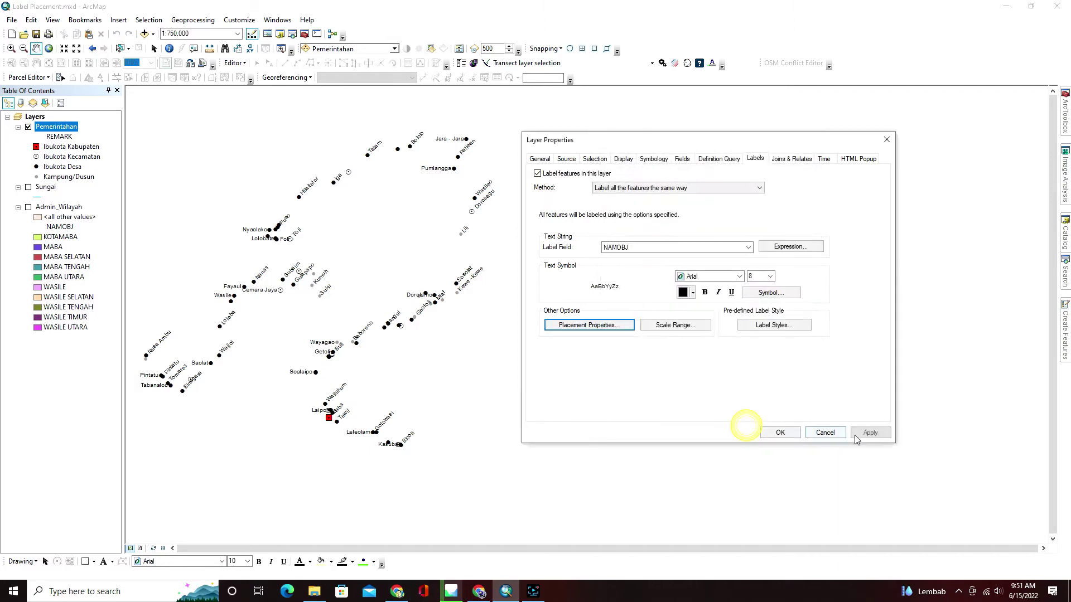
click(869, 433)
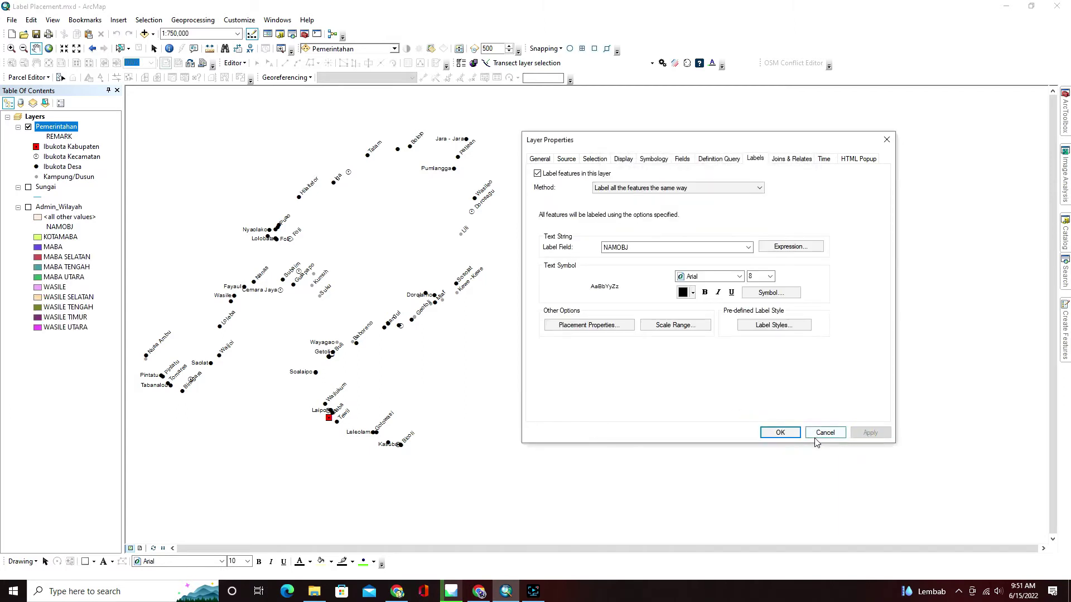
click(604, 329)
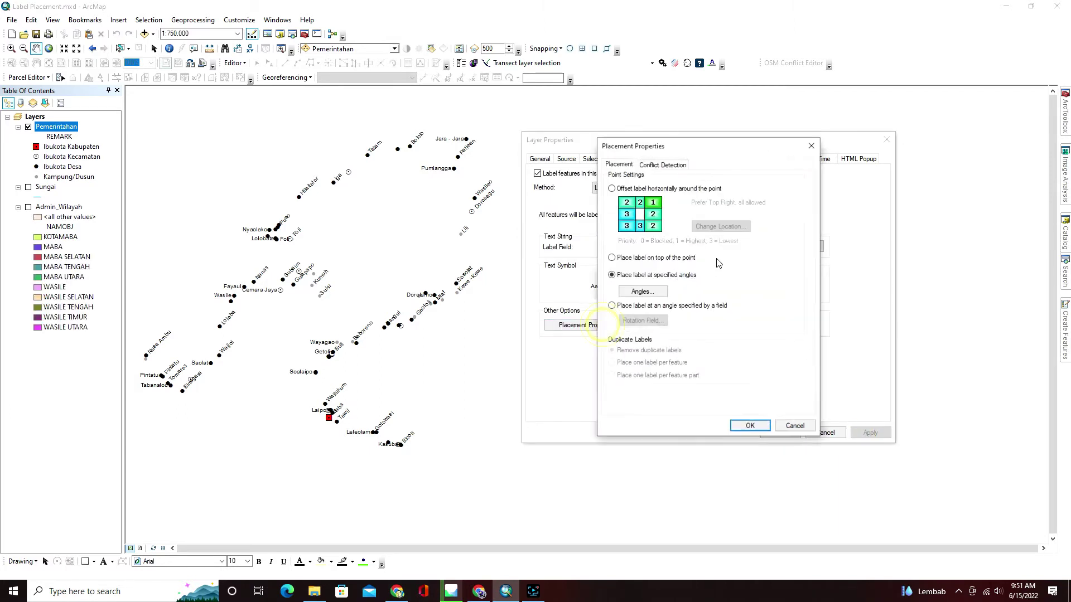
click(633, 287)
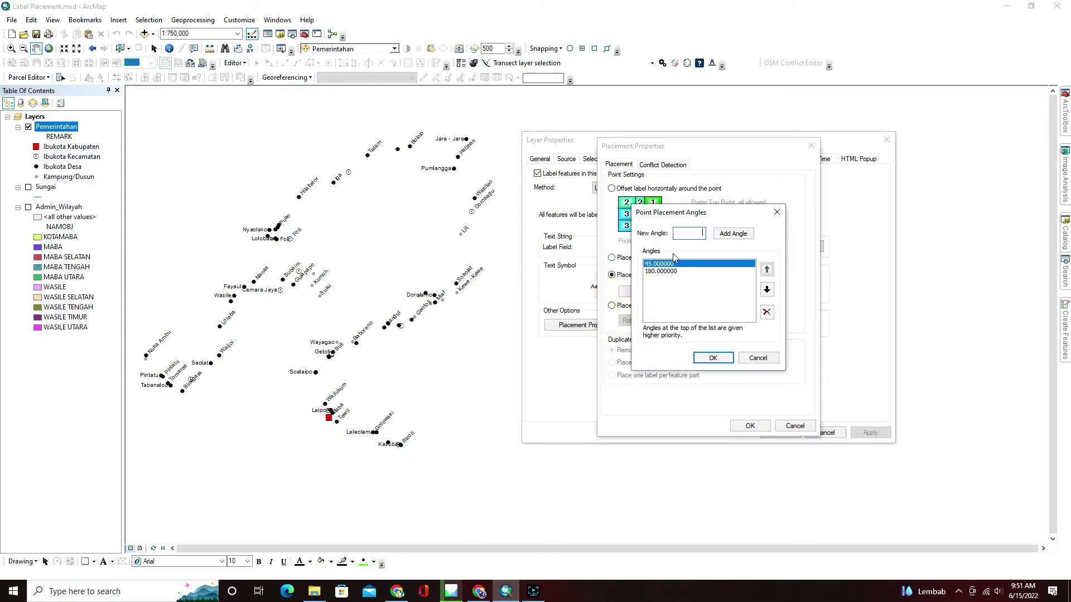
click(660, 271)
click(712, 358)
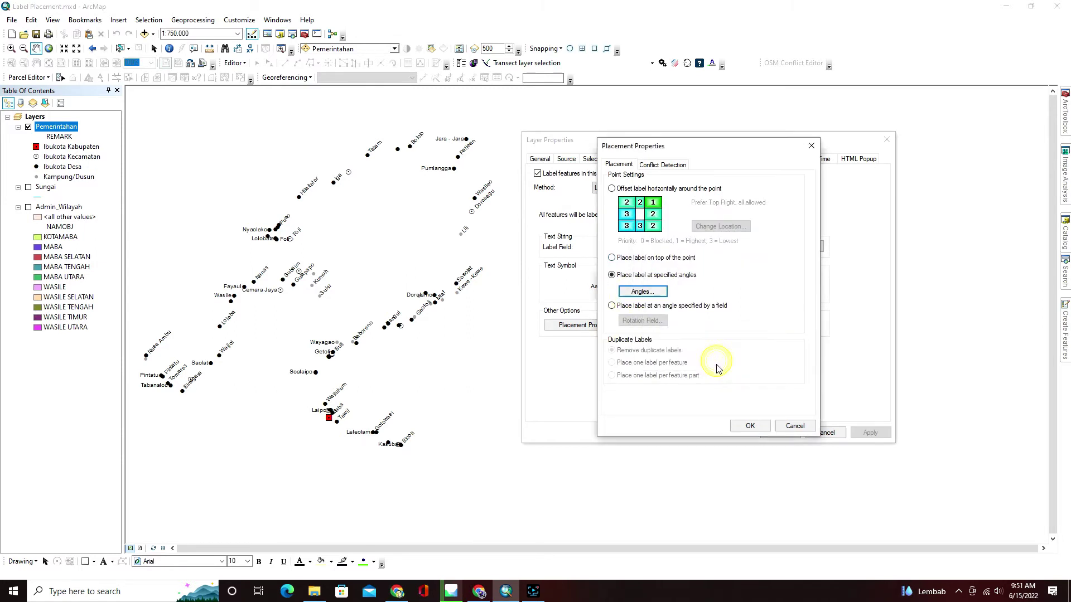
click(750, 426)
click(861, 439)
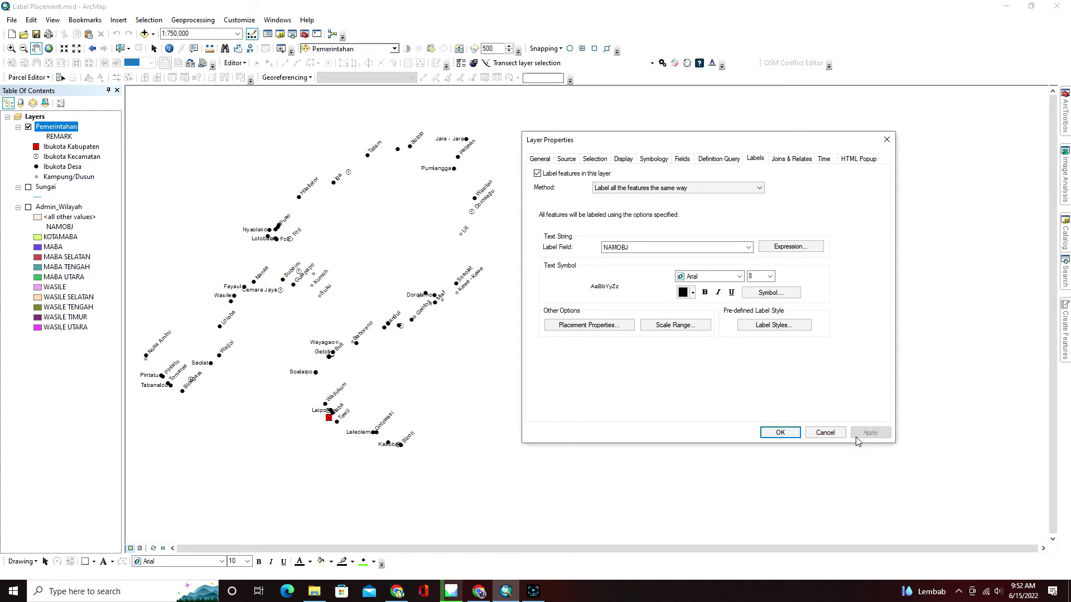
Step: Replace the 180 entry with 0 below 45 in the Pemerintahan label angle list and apply the change
click(579, 325)
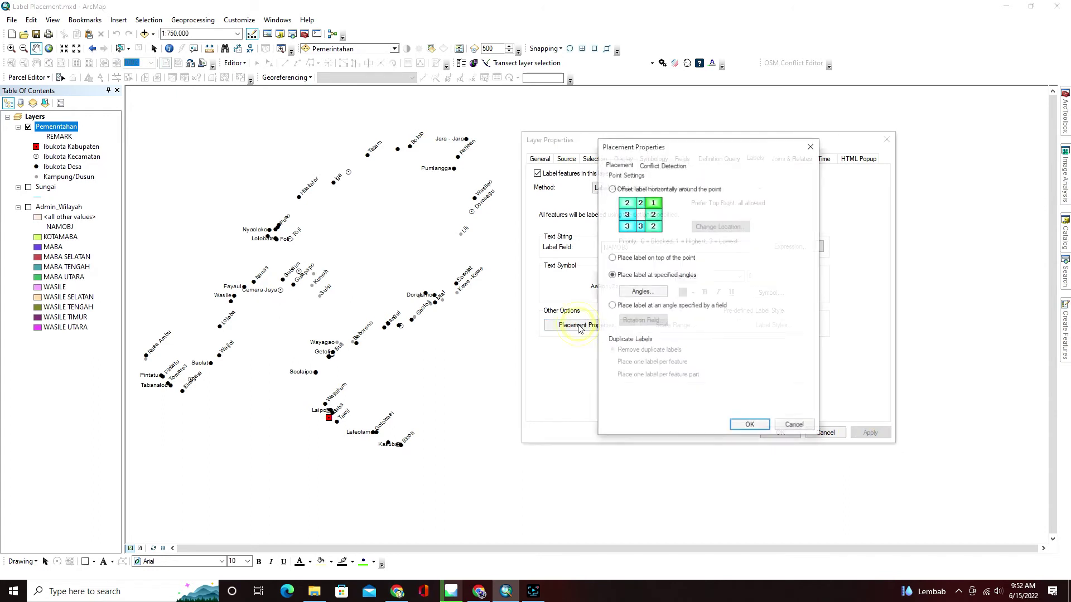
click(642, 291)
click(661, 271)
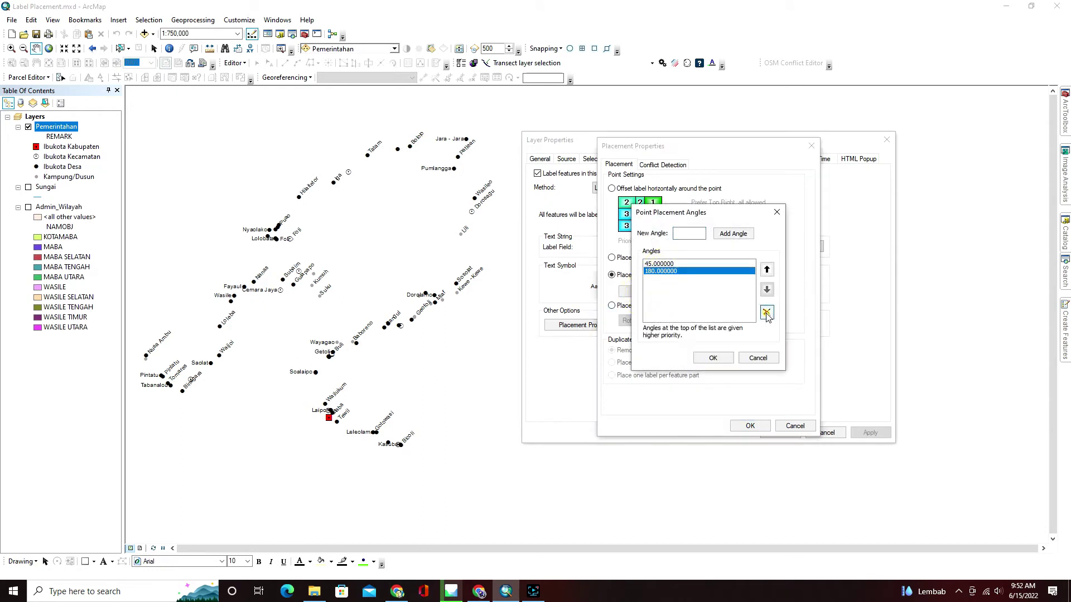
click(766, 312)
click(700, 233)
text(0)
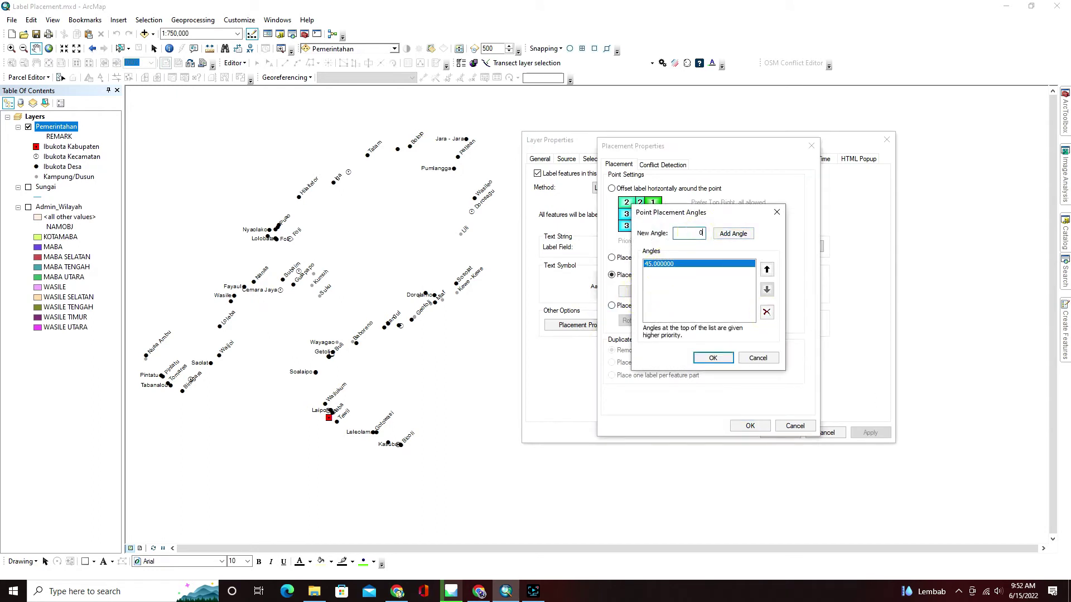
click(733, 233)
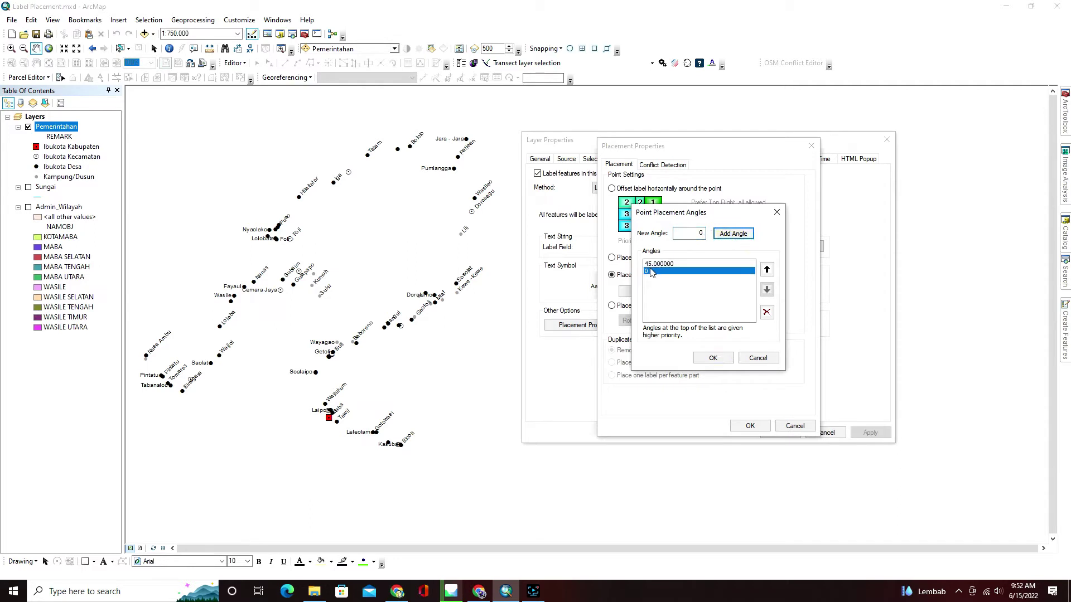
click(713, 360)
click(751, 426)
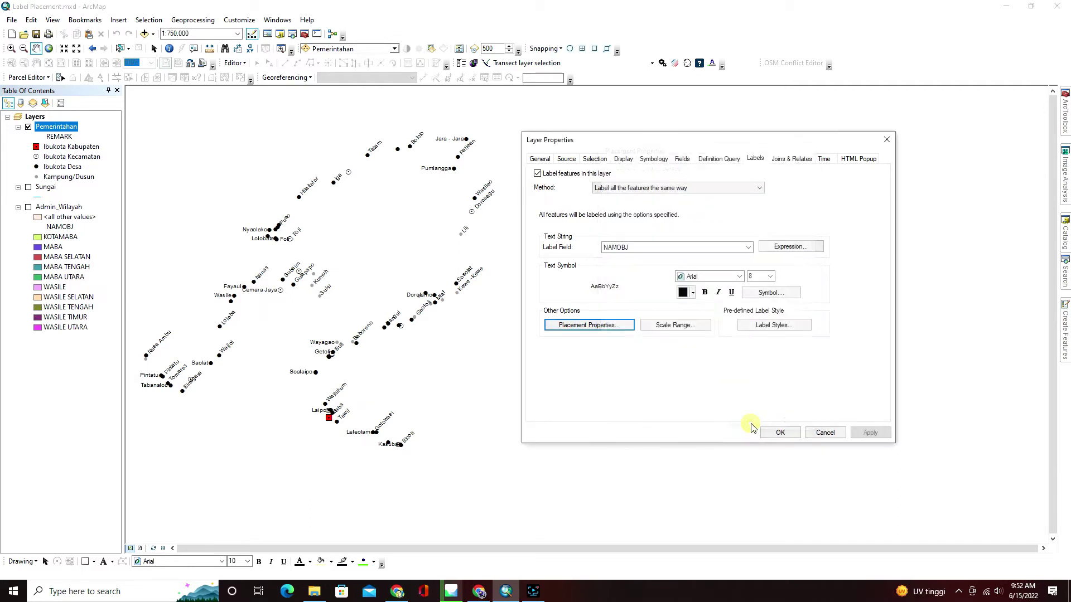
click(871, 433)
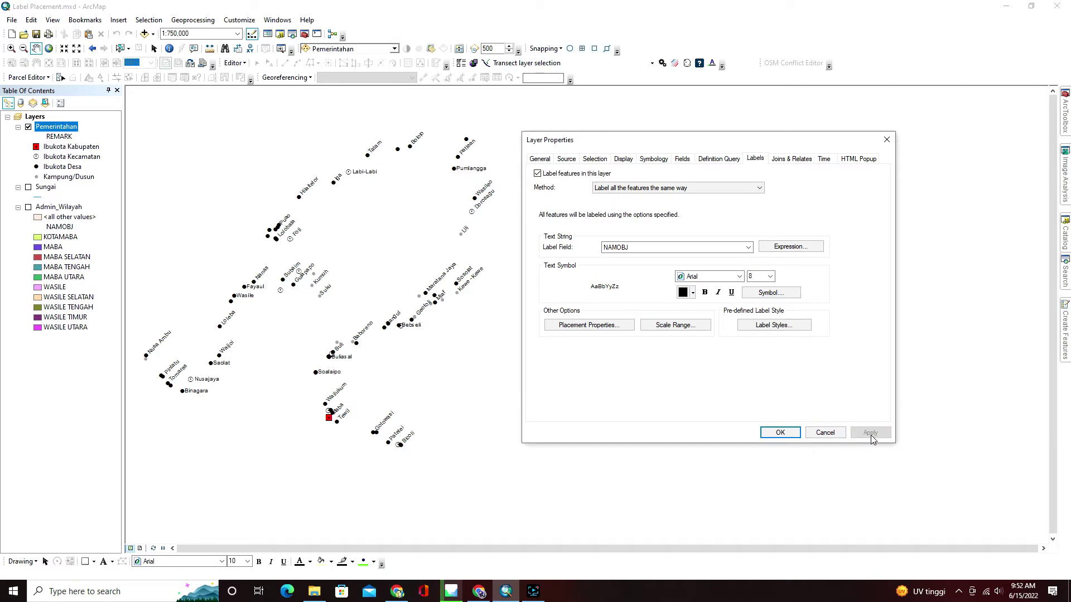
Step: Place the Pemerintahan labels at an angle specified by a field, using LAT as the rotation field
click(606, 328)
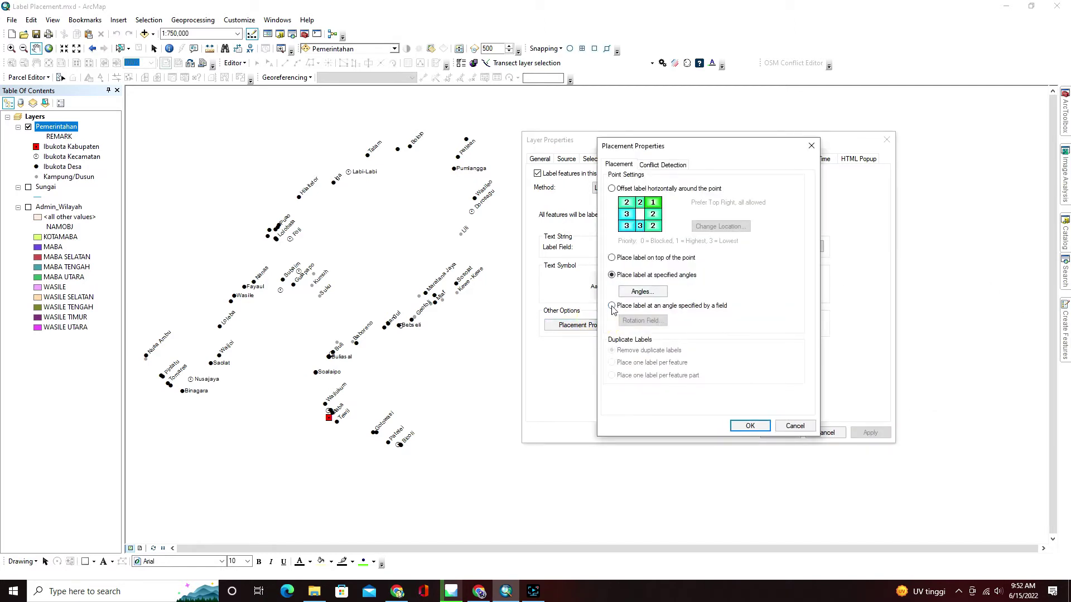
click(611, 307)
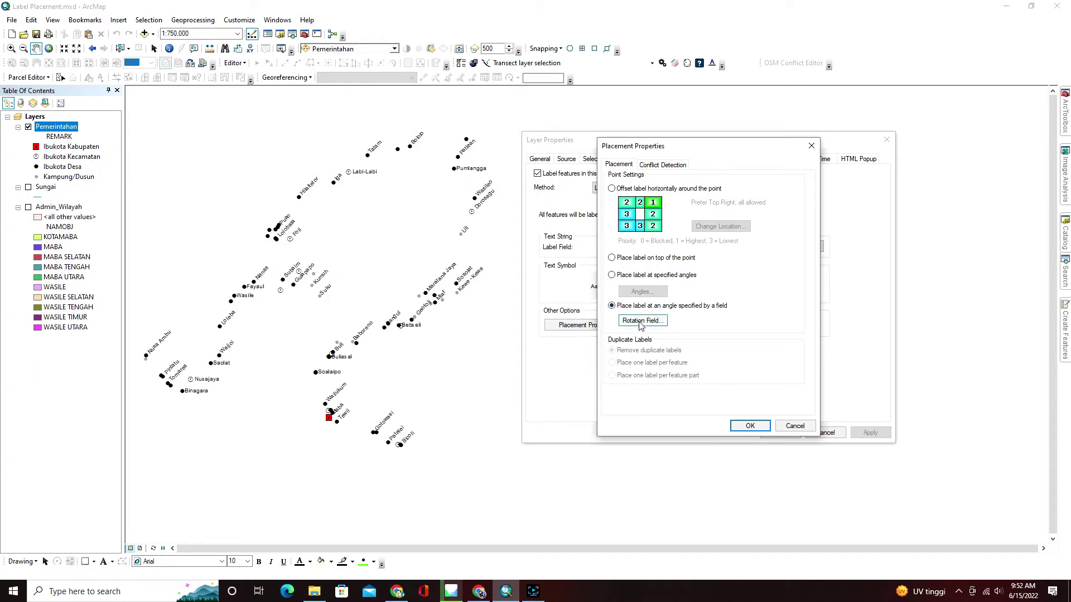
click(641, 321)
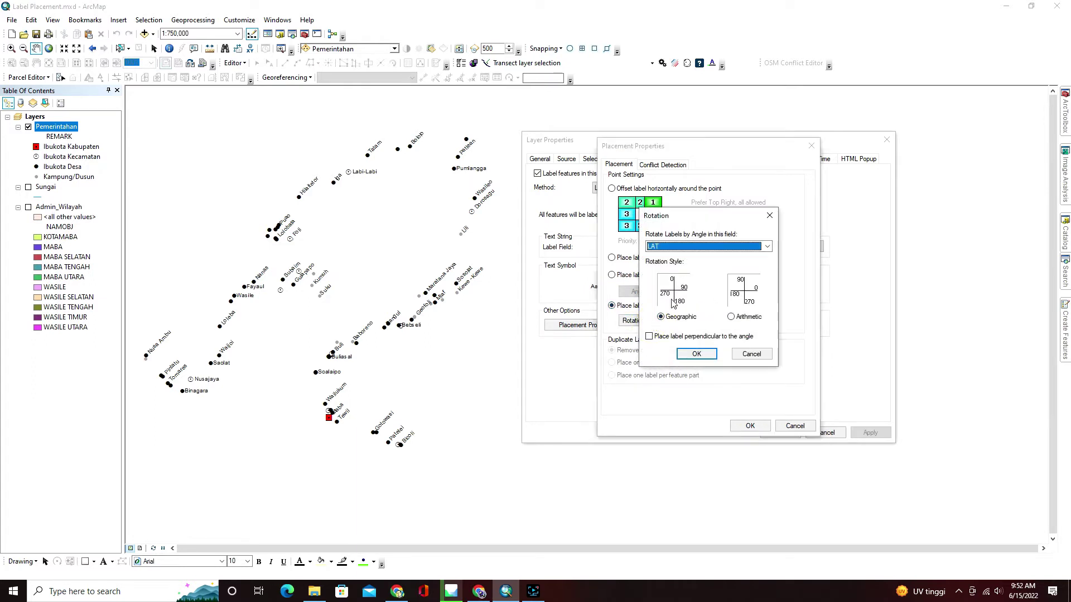
click(767, 247)
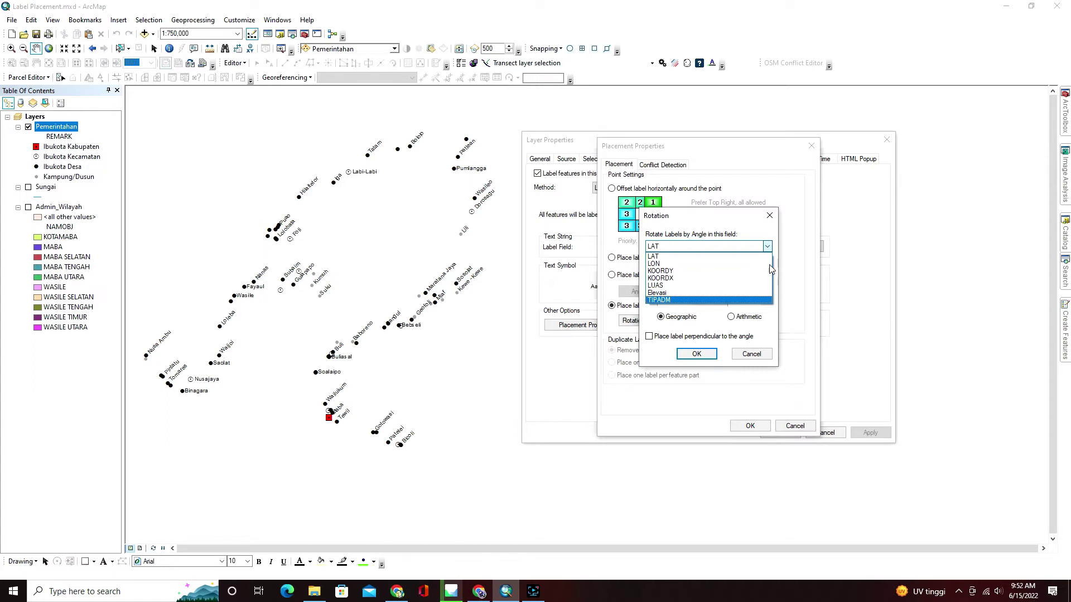
click(731, 256)
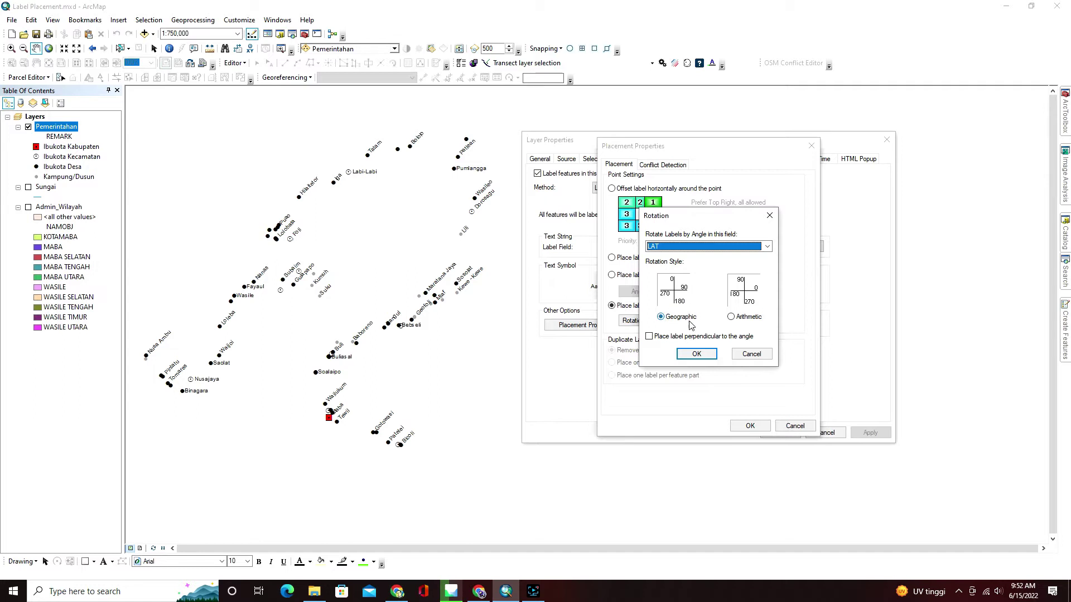
Step: Set the rotation style to Arithmetic with labels perpendicular to the angle, then apply and close the Pemerintahan layer properties
click(755, 318)
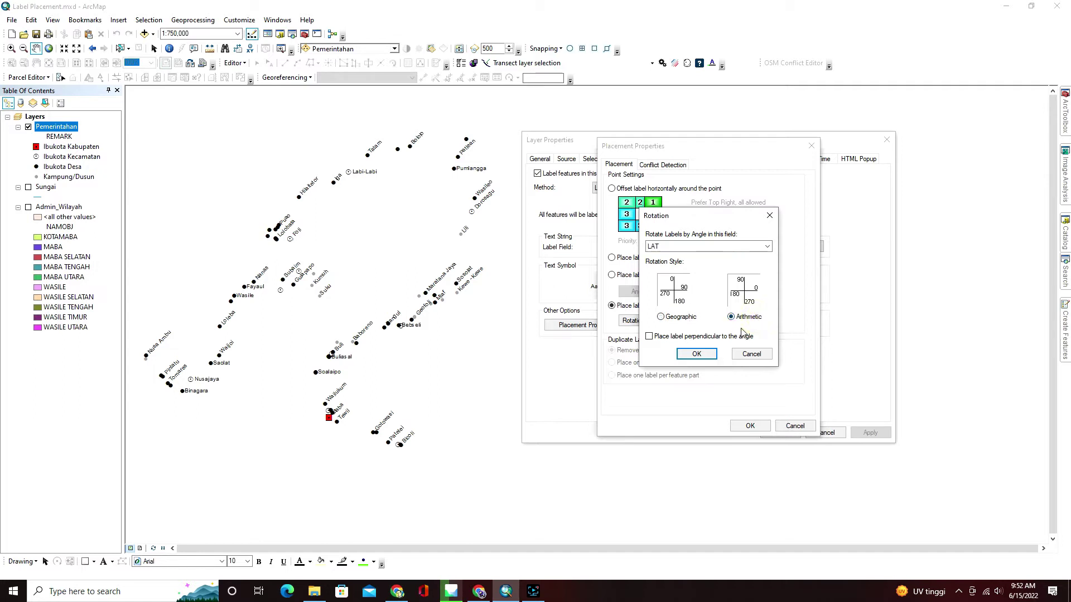
click(661, 316)
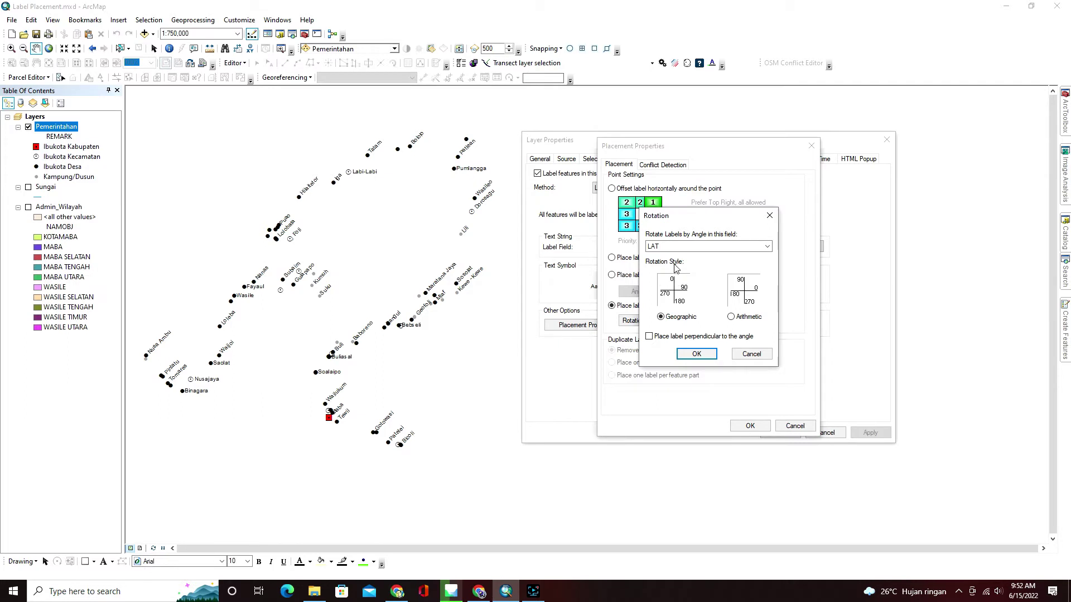
click(736, 316)
click(649, 336)
click(698, 355)
click(752, 428)
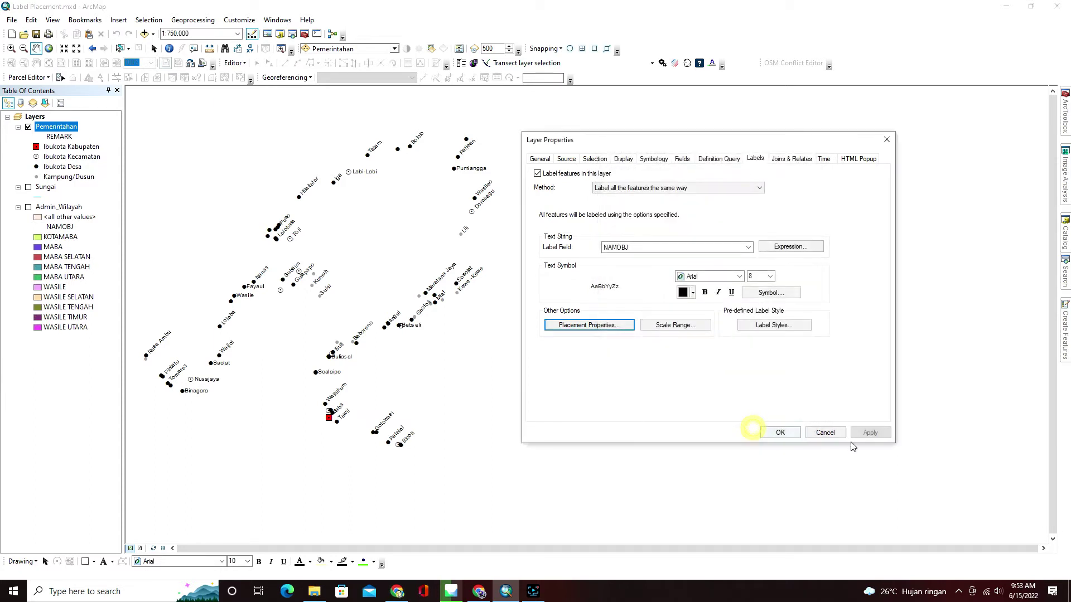
click(869, 434)
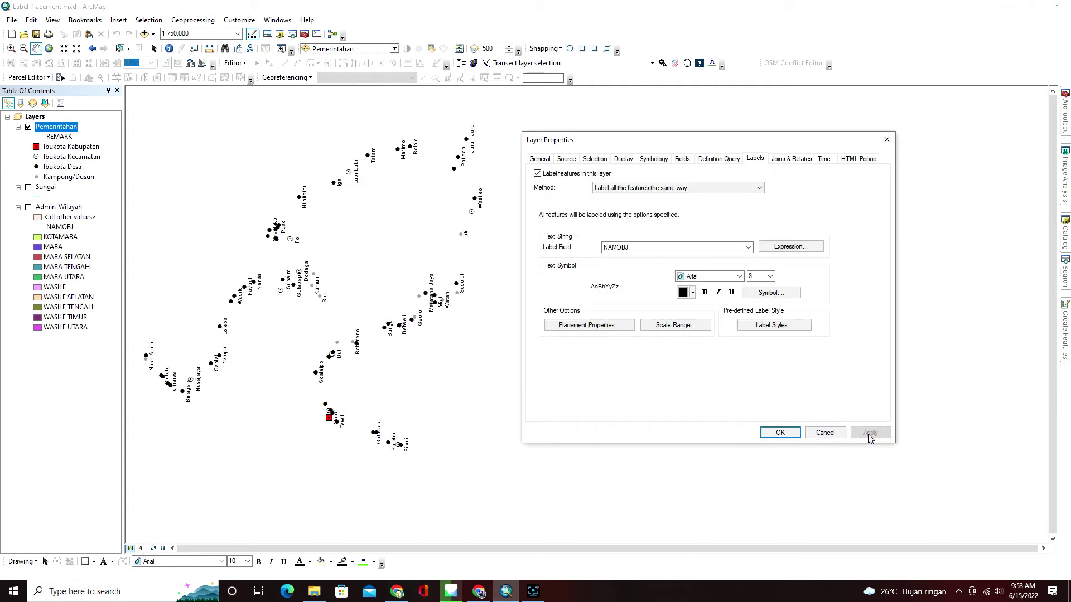
click(780, 432)
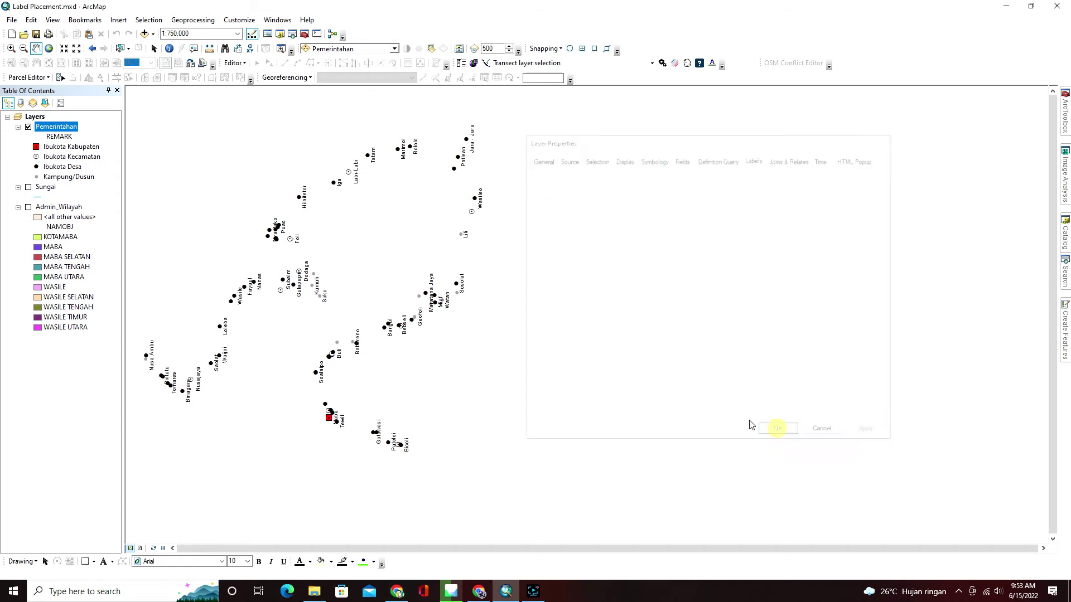
Step: Show the Sungai layer instead of Pemerintahan and open its label properties beside the mapped rivers
click(28, 127)
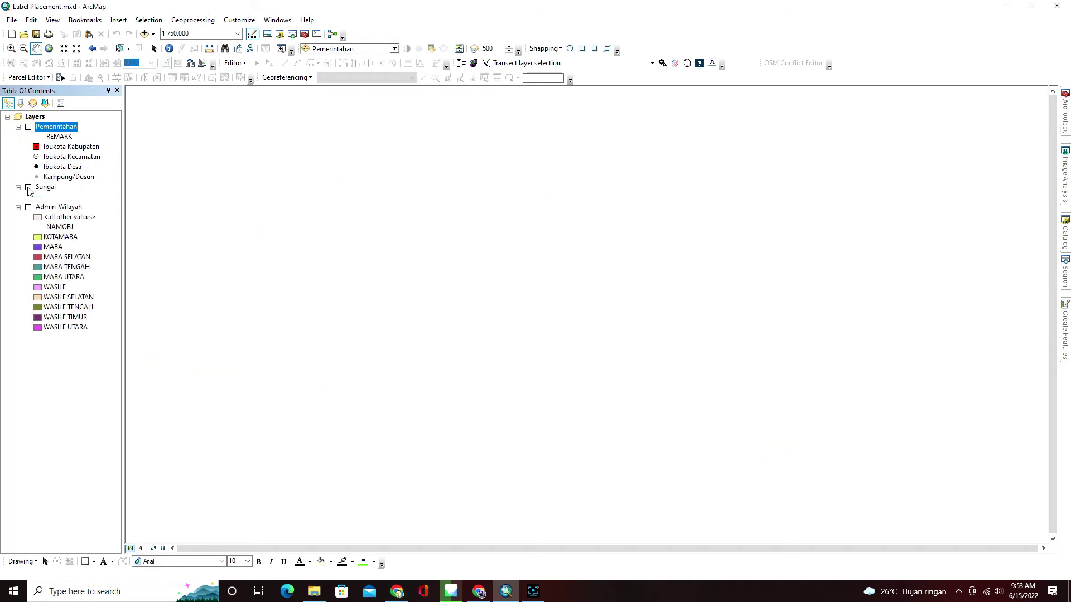
click(28, 187)
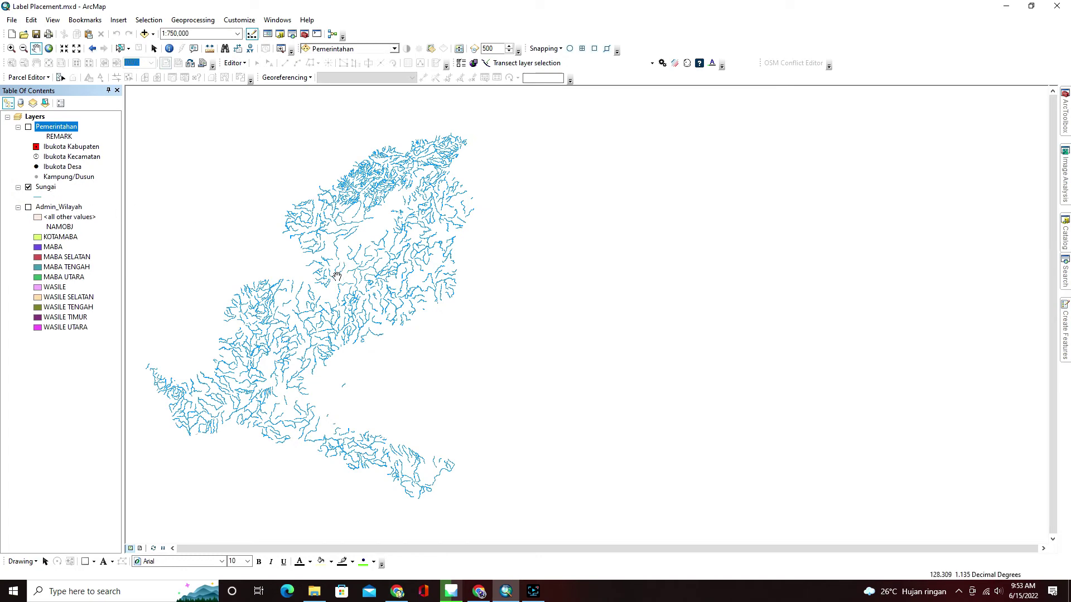
right_click(47, 189)
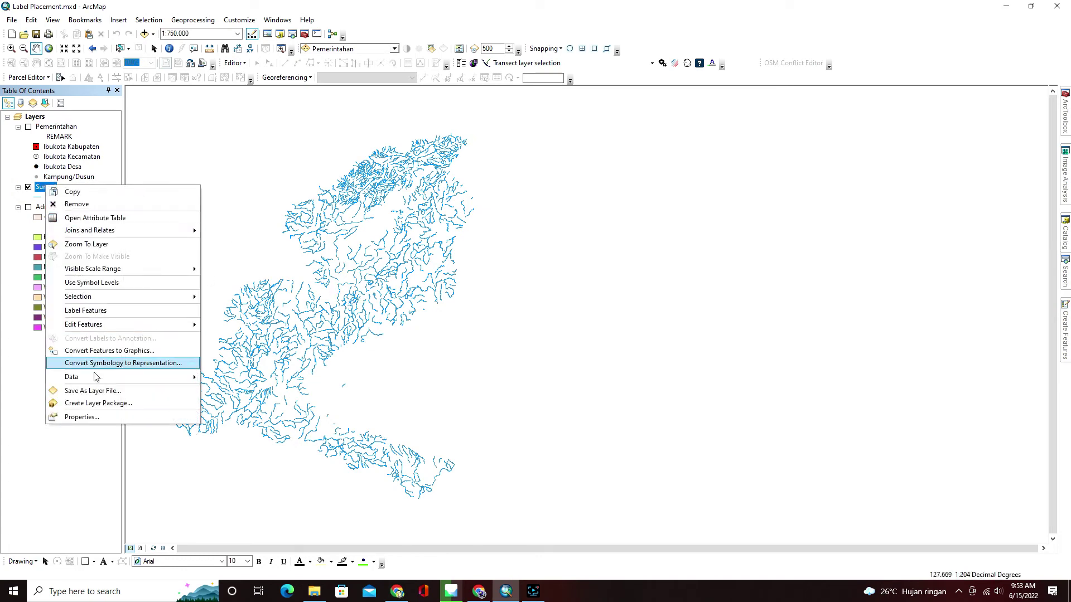
click(104, 414)
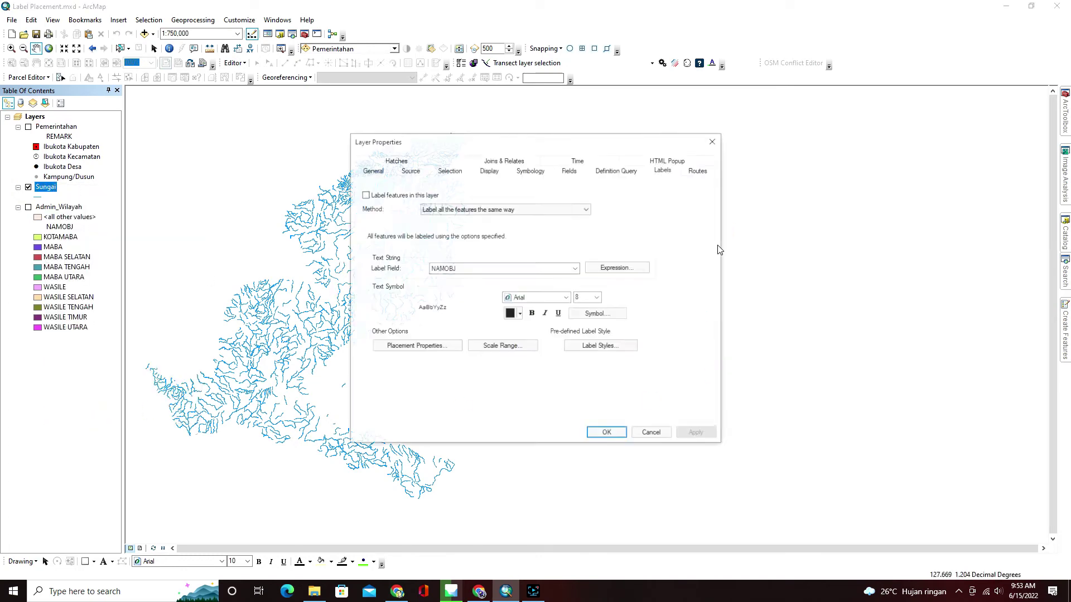
drag(579, 146, 777, 124)
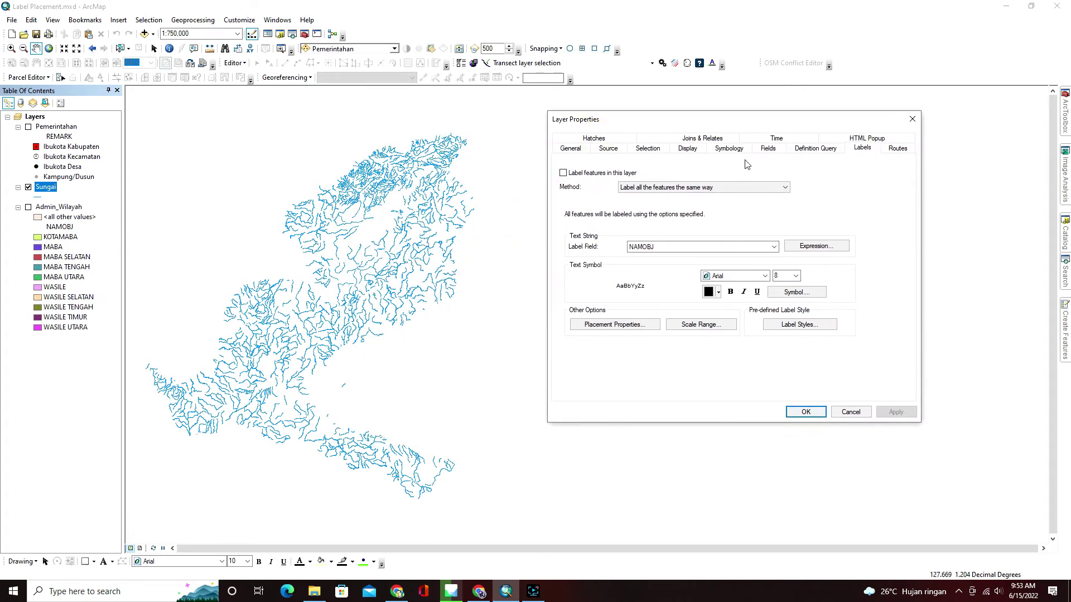
Step: Set the Sungai label orientation to Horizontal, keeping Remove duplicate labels as the duplicate option
click(625, 327)
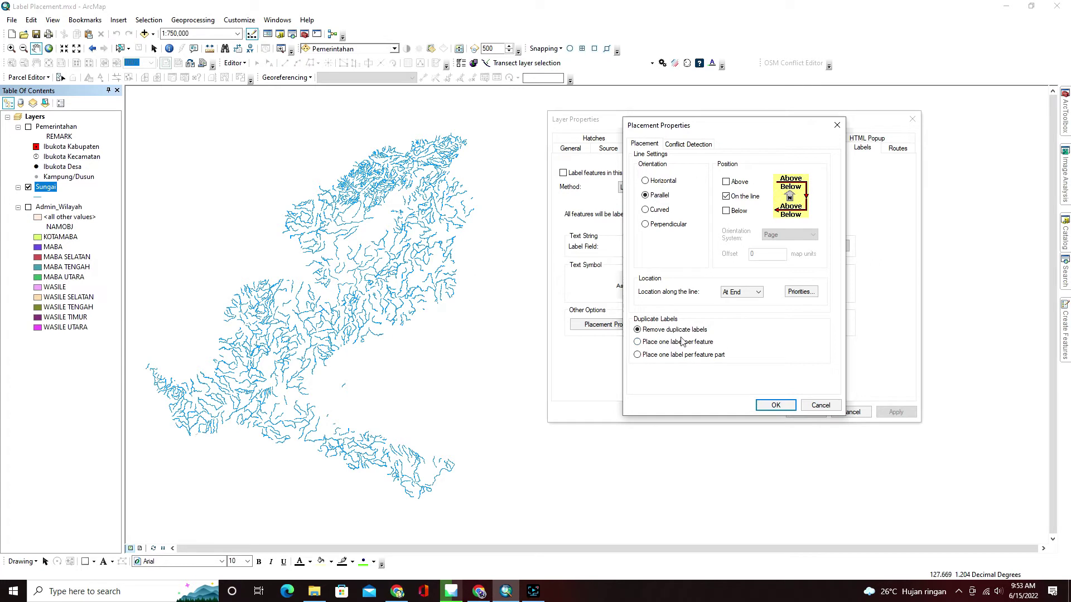
click(637, 342)
click(638, 329)
click(647, 183)
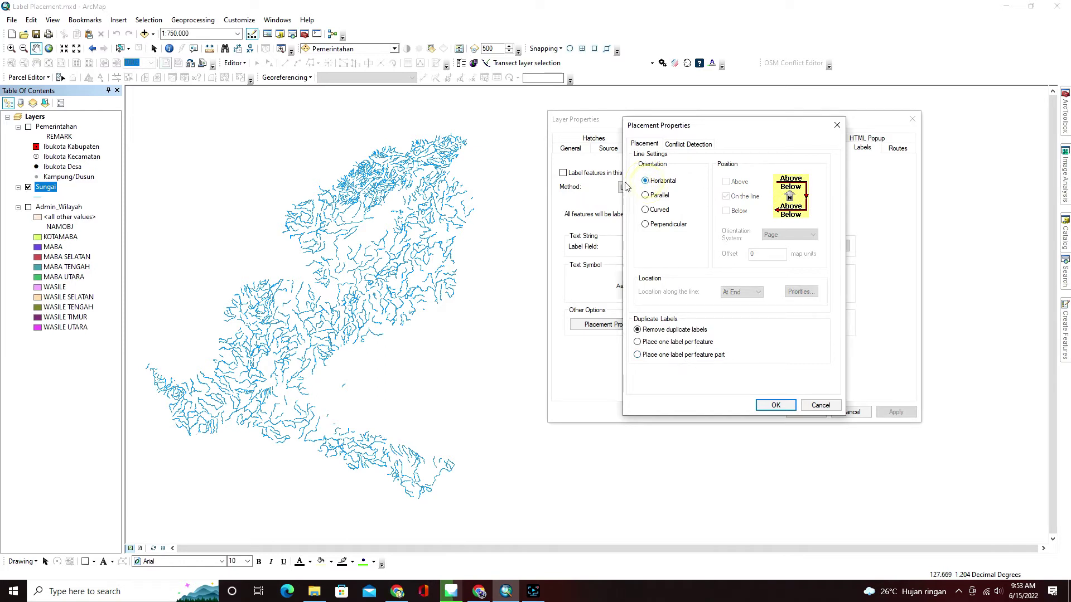
click(775, 405)
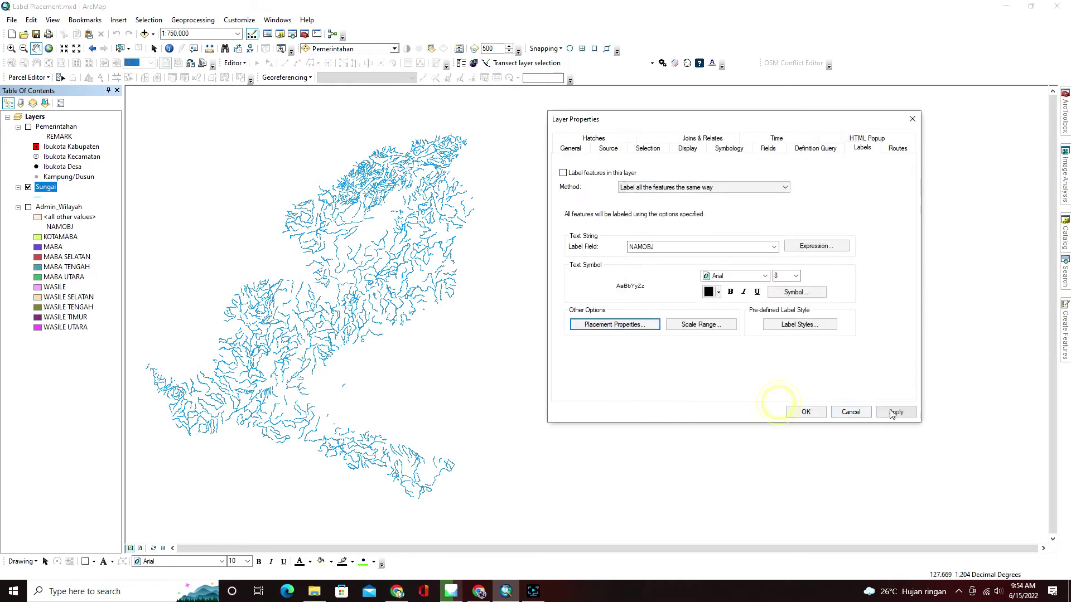
Step: Turn on labeling for the features of the Sungai layer and apply it
click(892, 412)
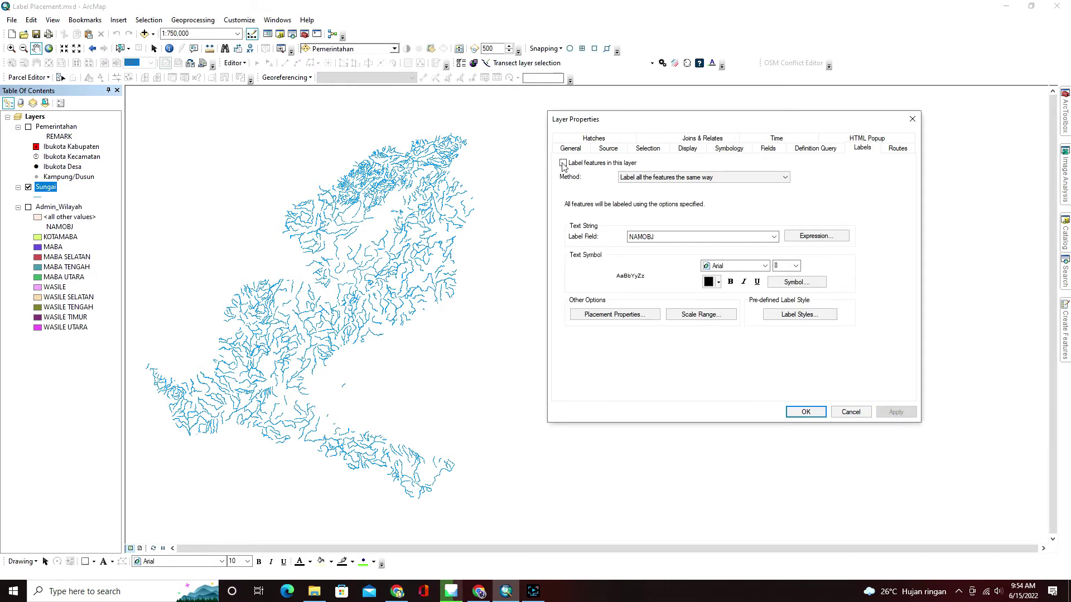
click(563, 163)
click(895, 412)
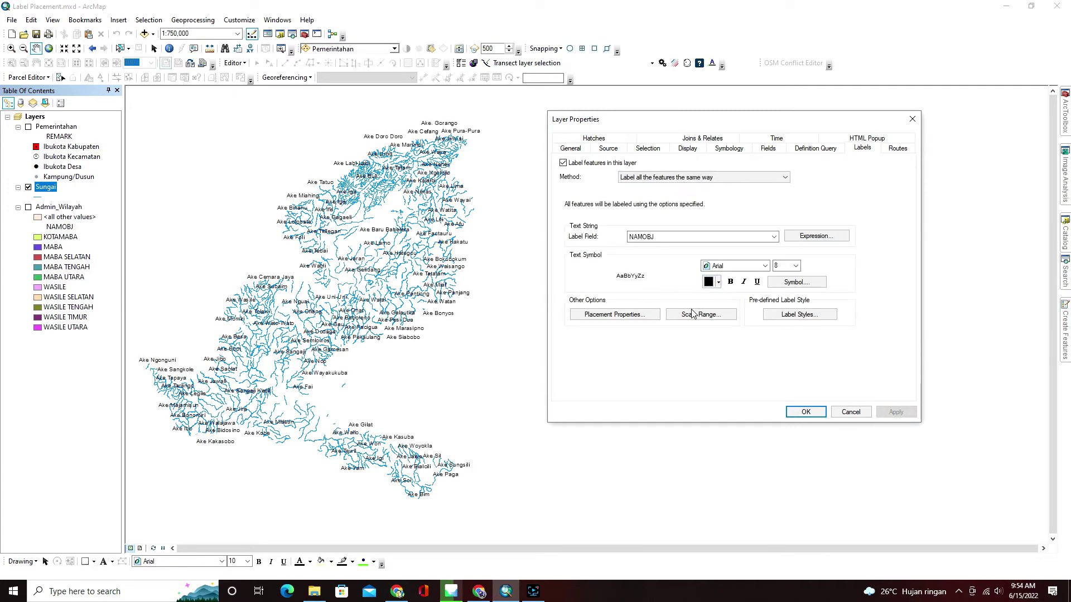
Step: Set the Sungai label orientation to Parallel in the placement properties and apply it
click(634, 314)
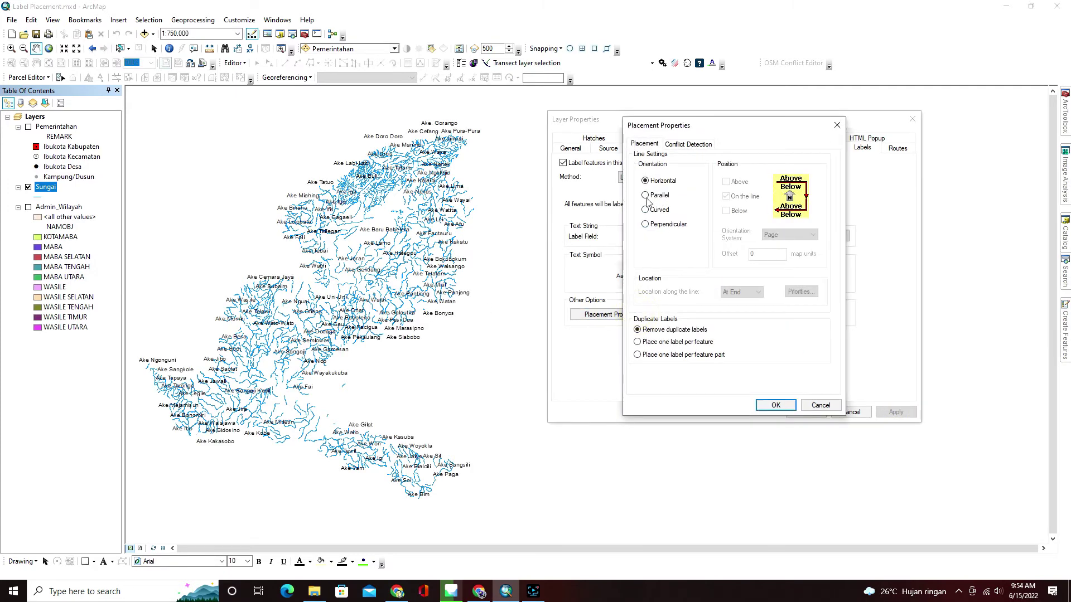
click(645, 195)
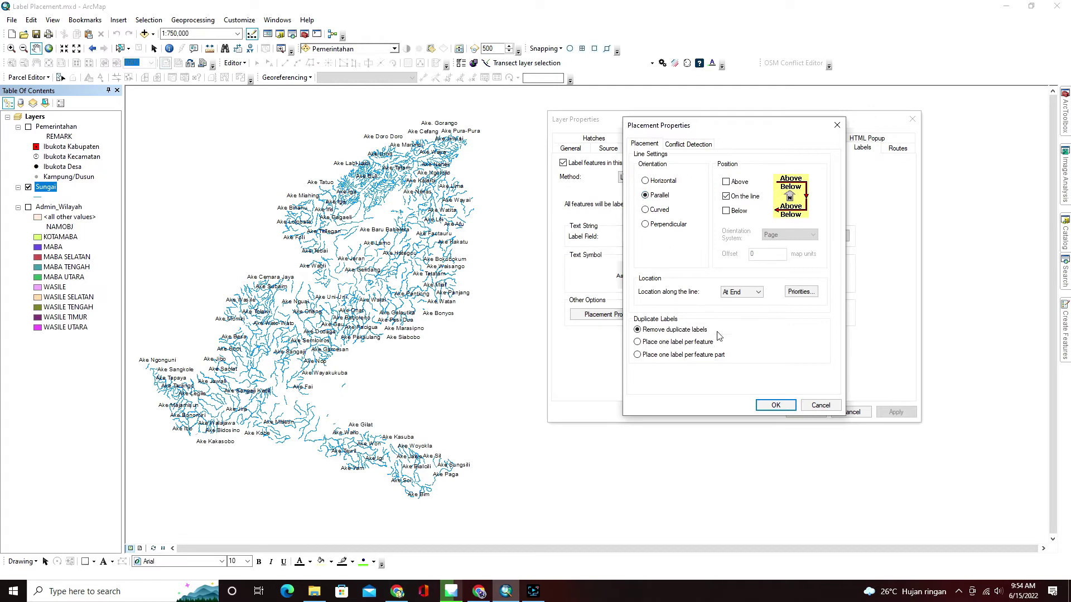
click(774, 405)
click(893, 413)
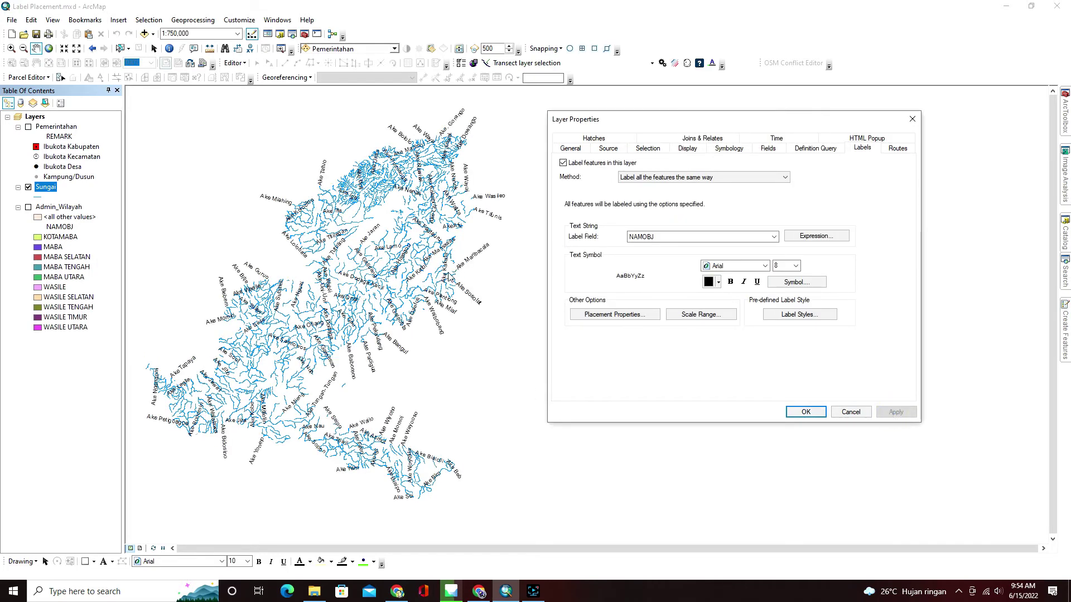
Step: Place the parallel Sungai labels only Above the line instead of On the line, and apply the change
click(625, 313)
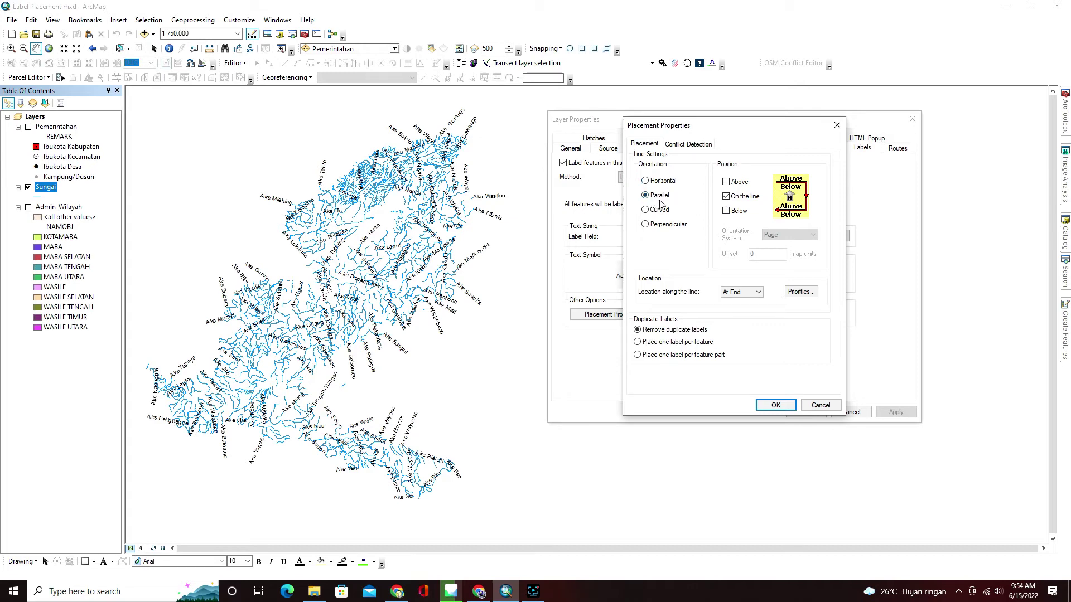
click(725, 182)
click(726, 196)
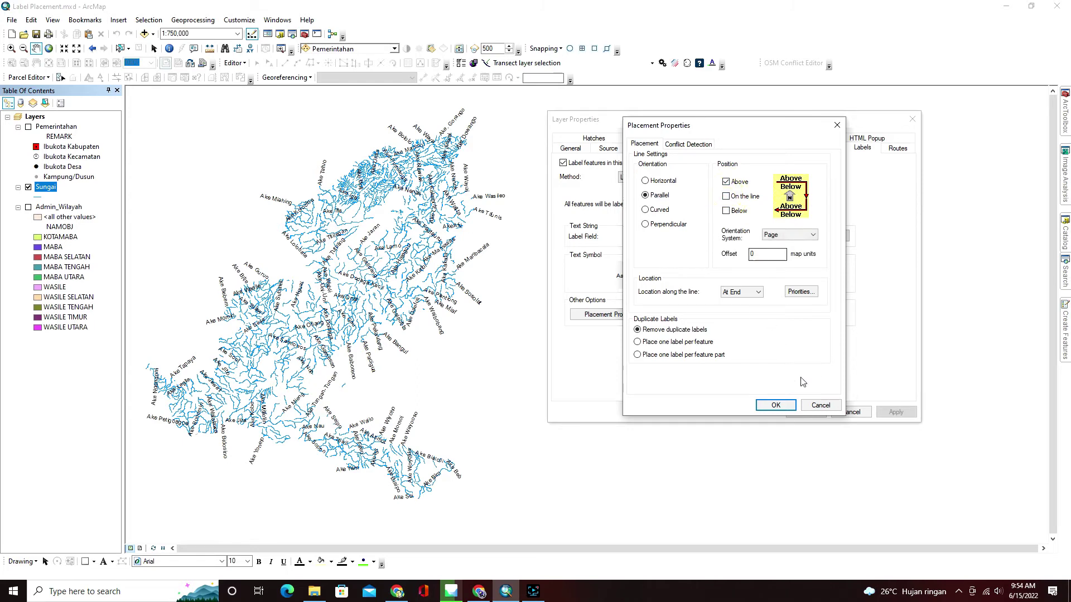
click(775, 405)
click(895, 412)
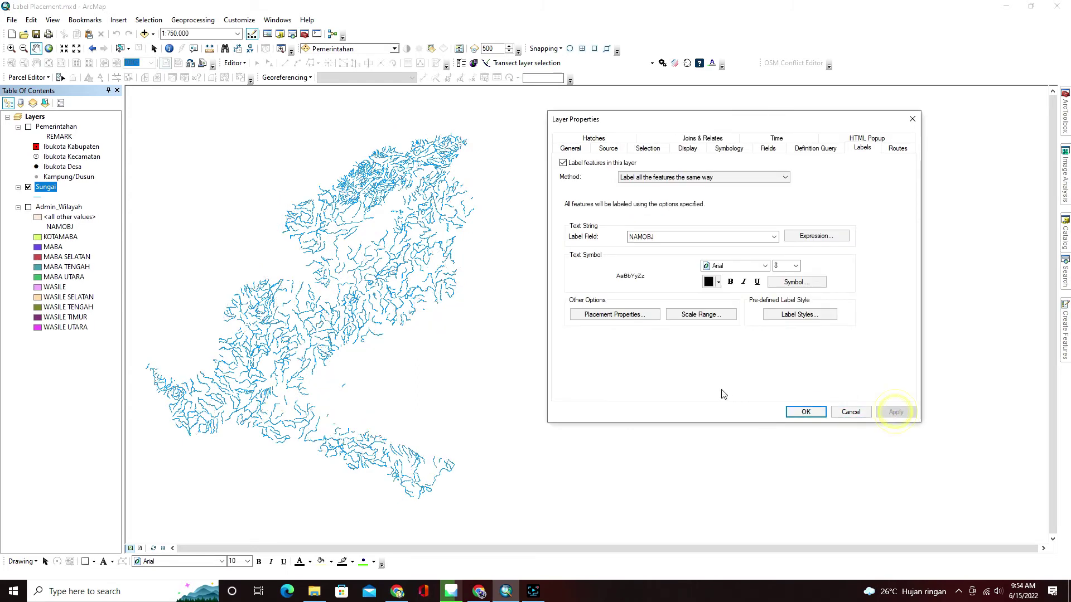
Step: Allow the Below position alongside Above for the parallel river labels and apply it
click(616, 314)
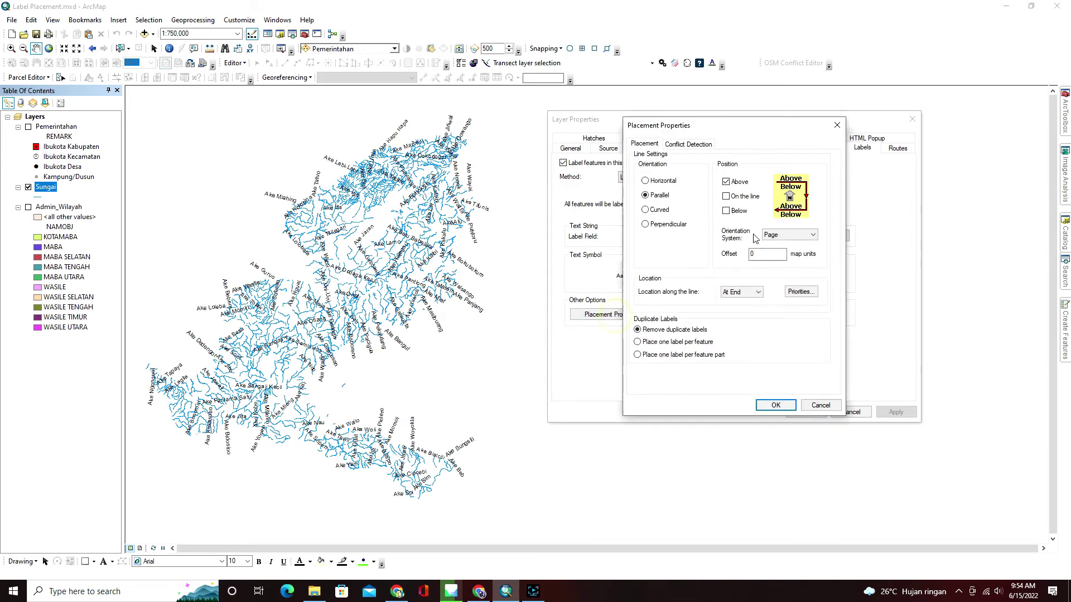
click(726, 211)
click(726, 183)
click(775, 405)
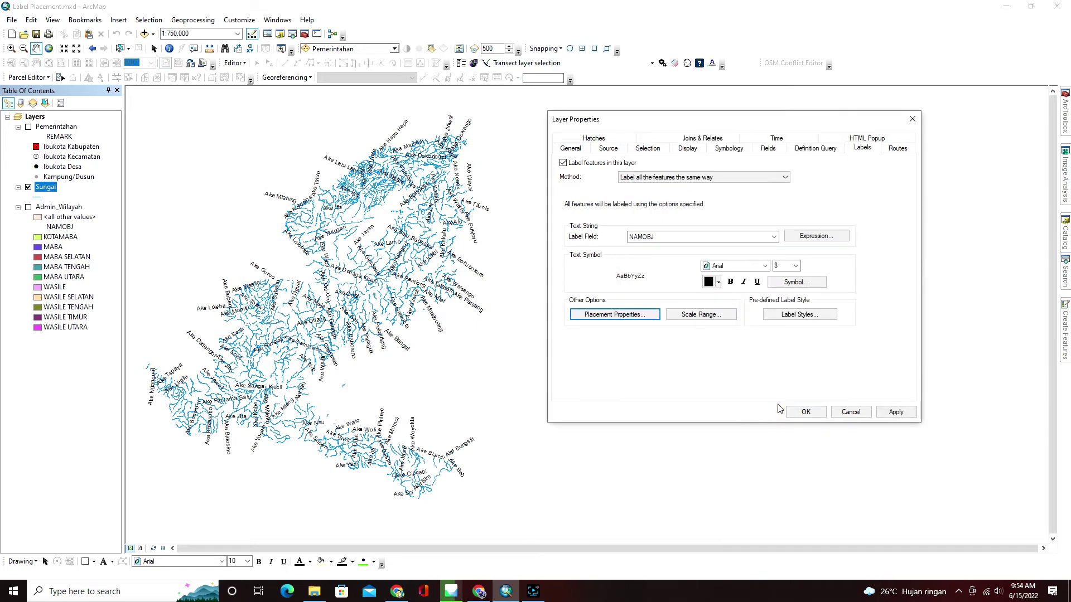
click(894, 413)
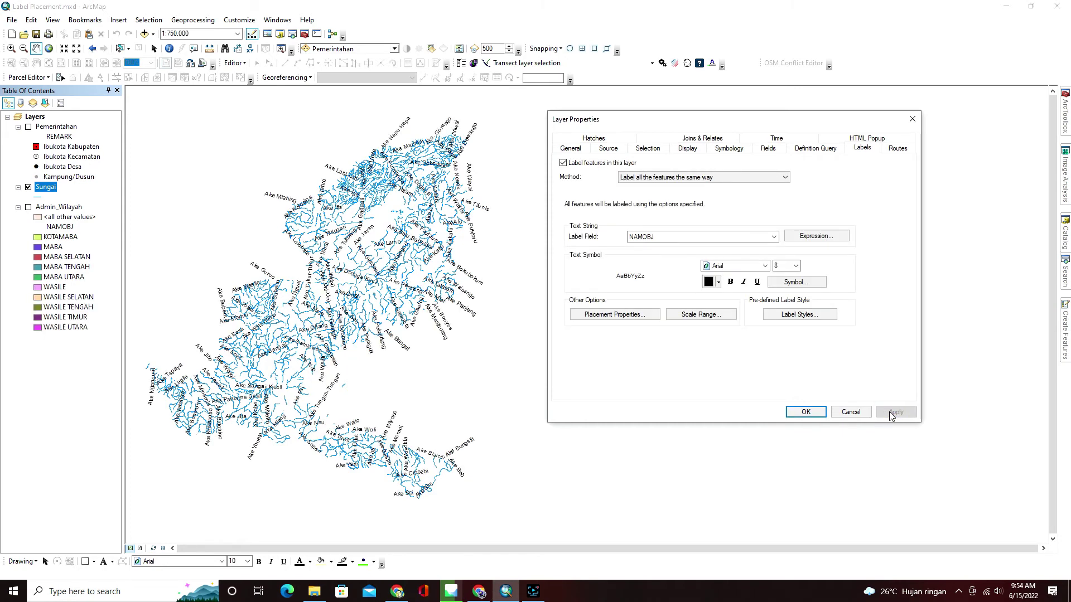
Step: Add the On the line position to Above and Below, then apply and close the Sungai layer properties
click(655, 315)
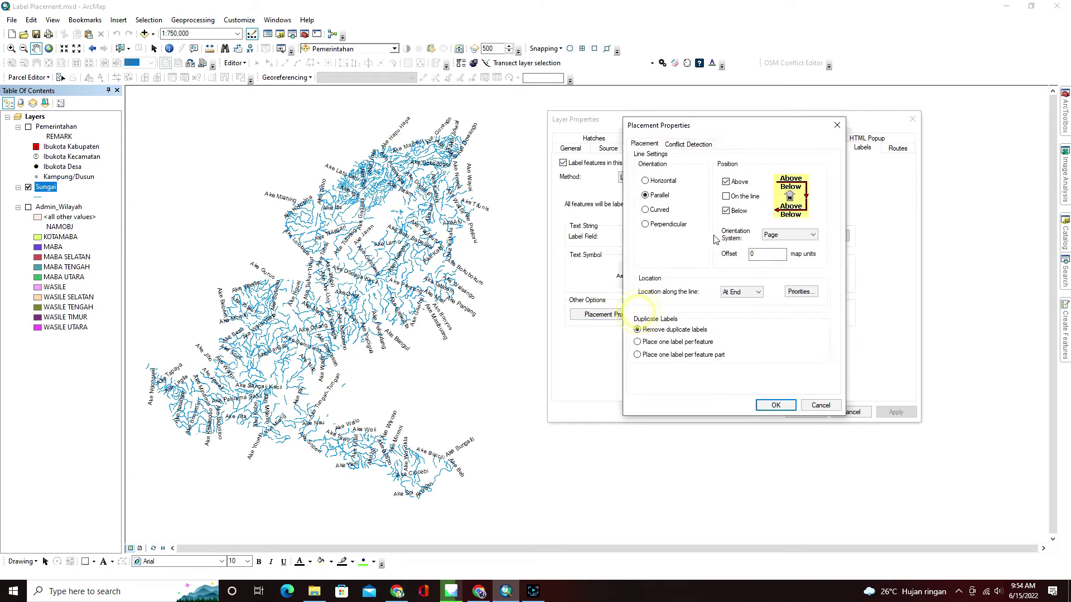
click(726, 197)
click(775, 405)
click(884, 413)
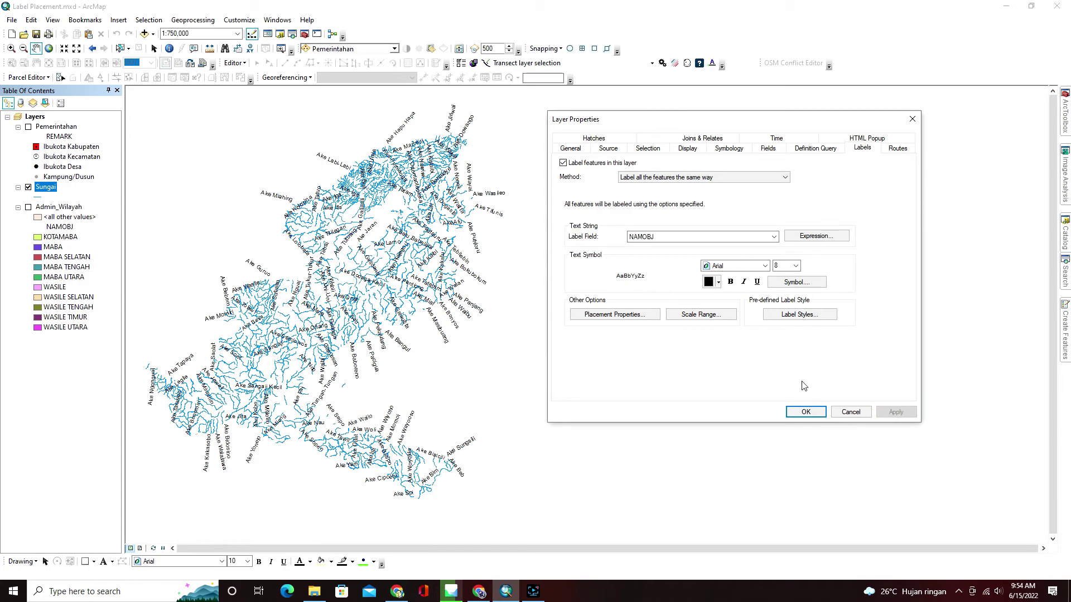
click(806, 411)
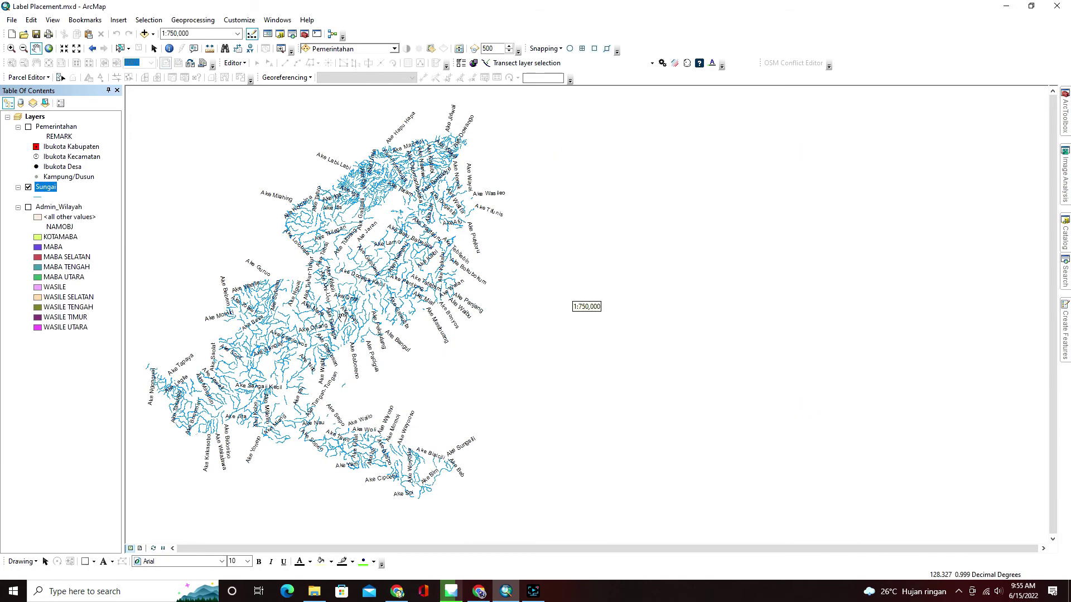
Step: Enlarge the map to 1:300,000 and reopen the Sungai label placement properties beside the rivers
scroll(342, 319, down, 3)
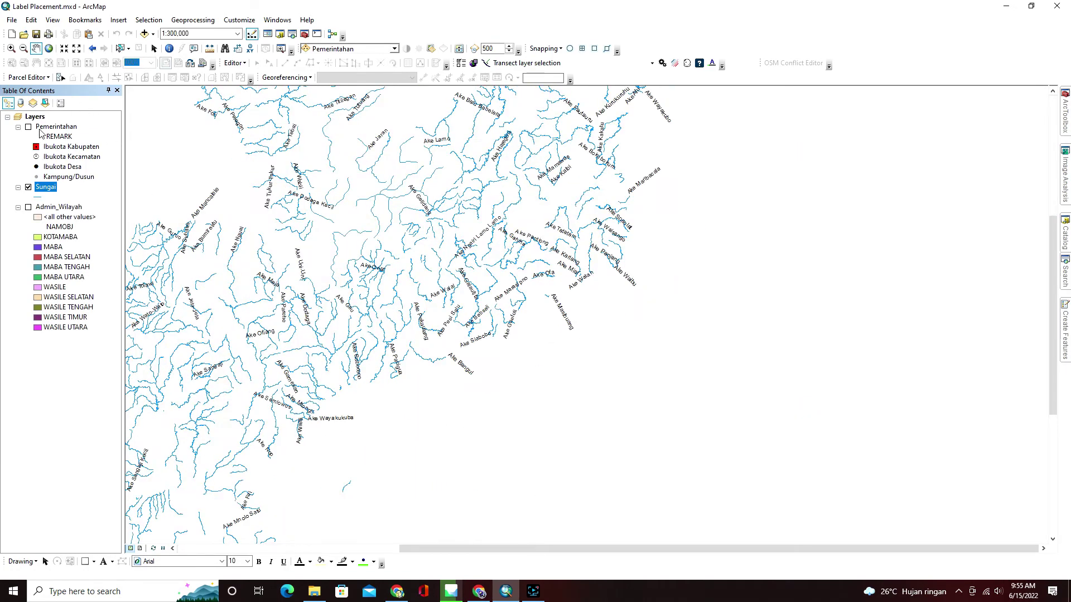
right_click(49, 190)
click(76, 417)
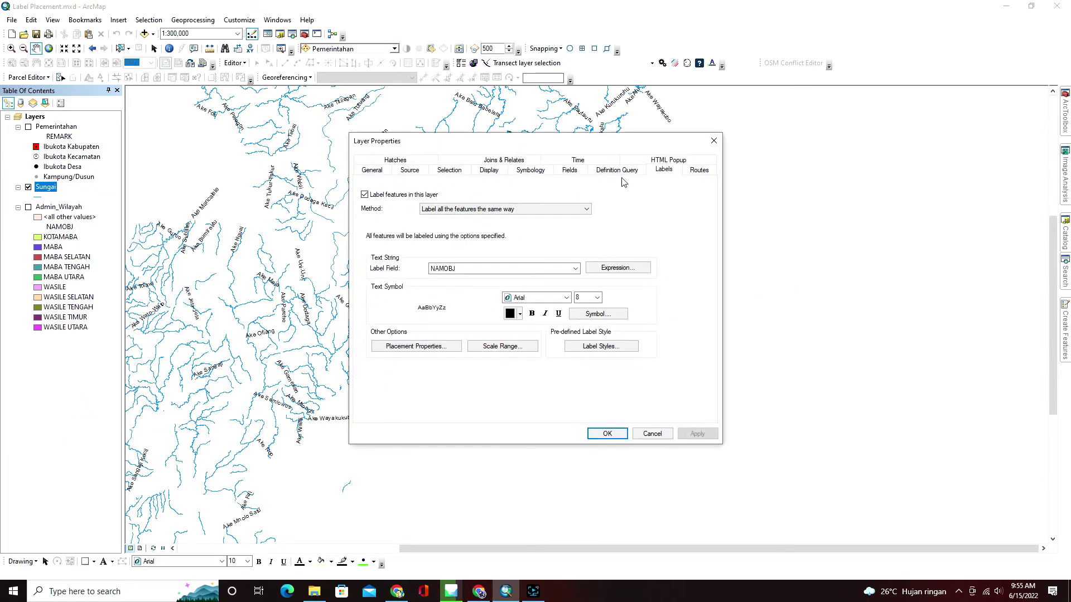
drag(634, 141, 913, 153)
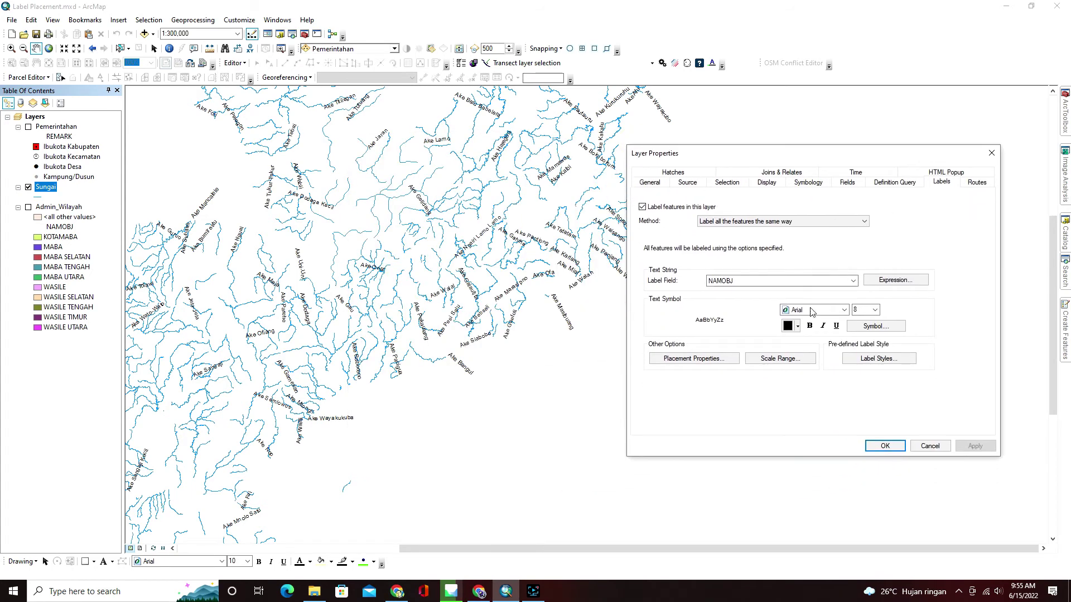
click(716, 360)
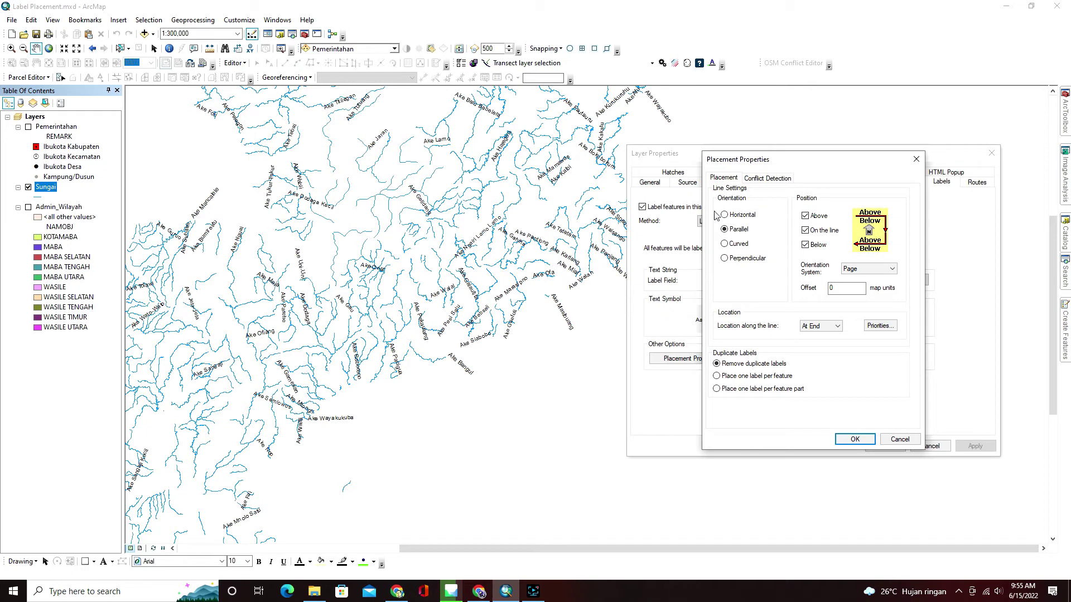
Step: Switch the label orientation system to Line, then return it to Page
click(849, 270)
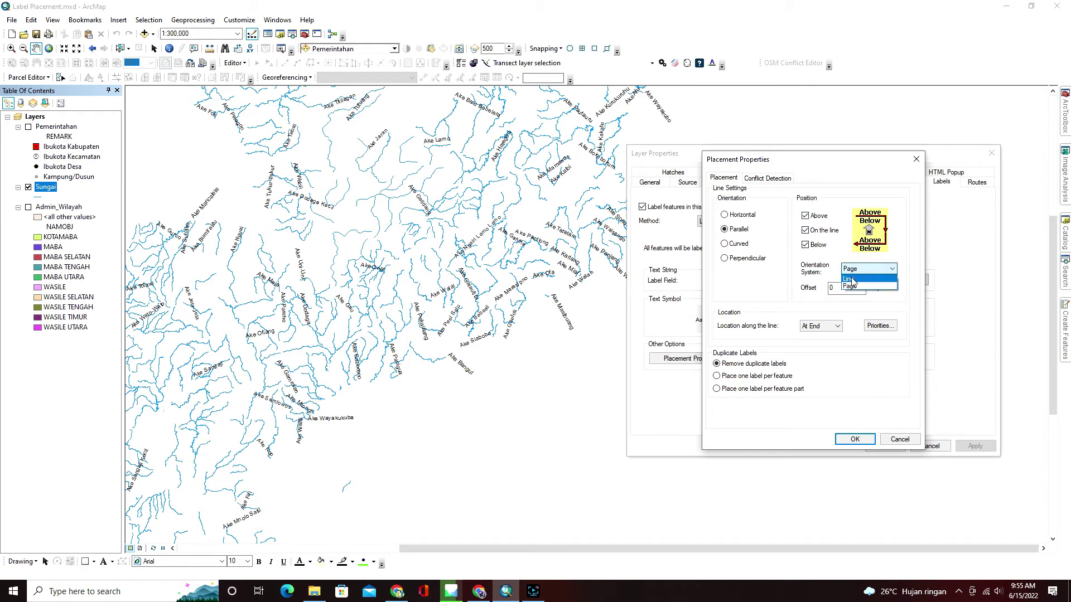
click(850, 278)
click(853, 269)
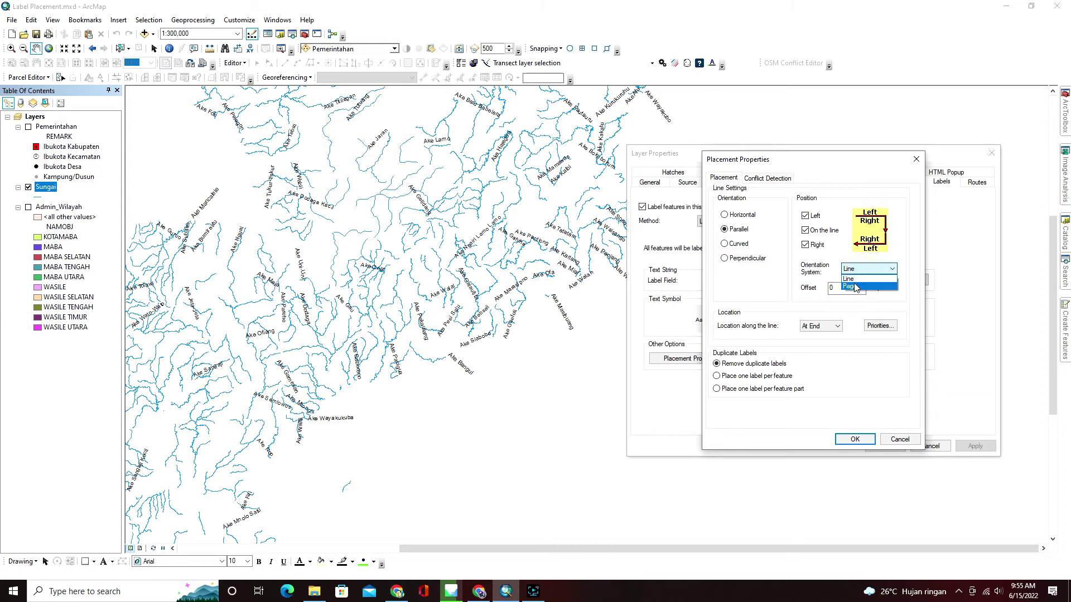
click(853, 287)
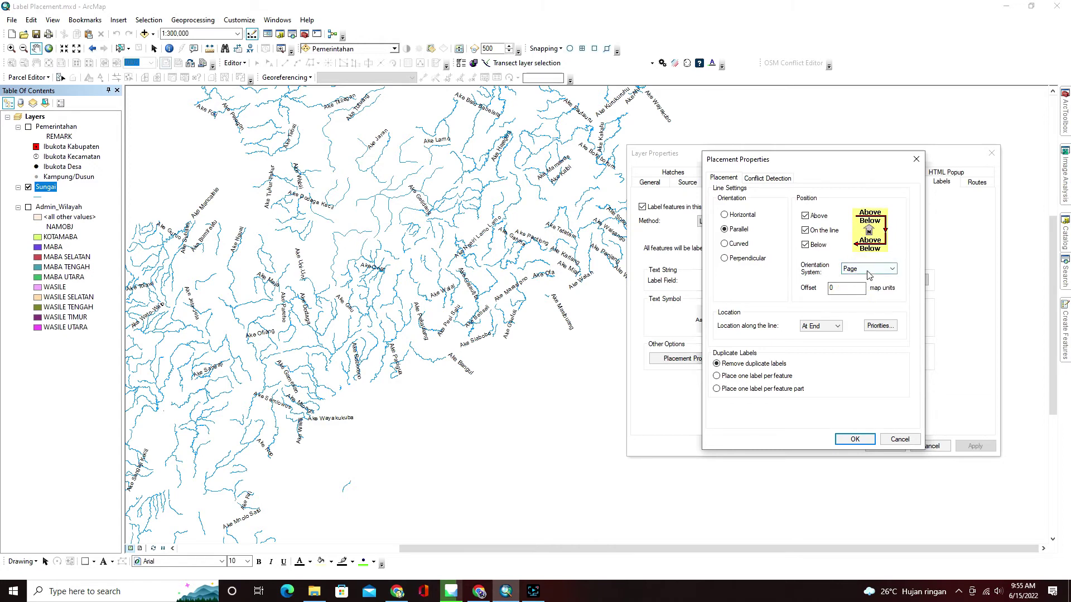
Step: Turn off the Below position, set the orientation system to Line, and apply the Sungai label changes
click(808, 246)
click(849, 270)
click(849, 279)
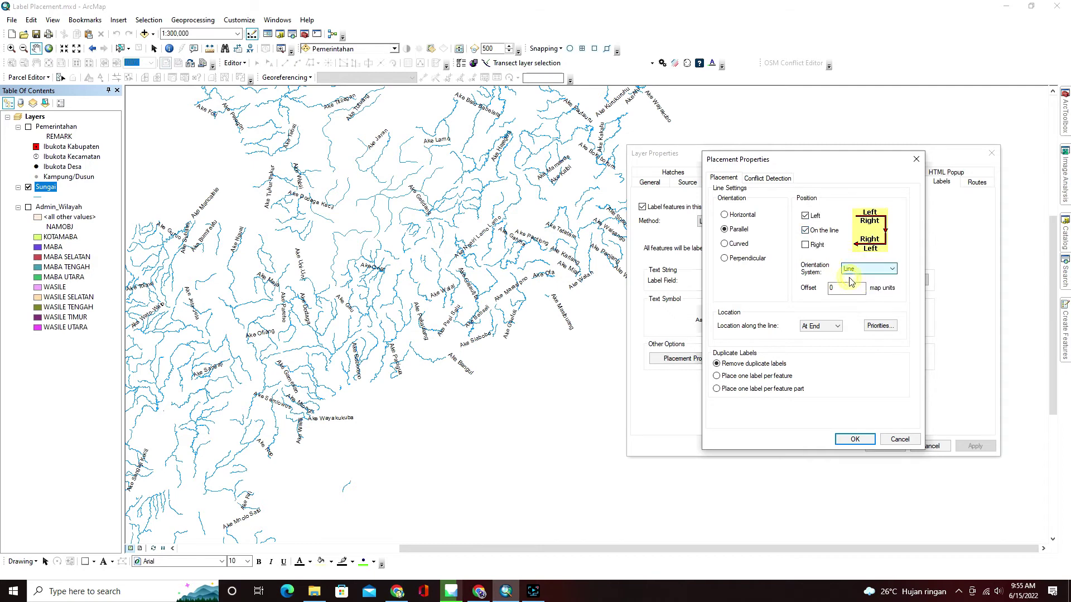
click(854, 439)
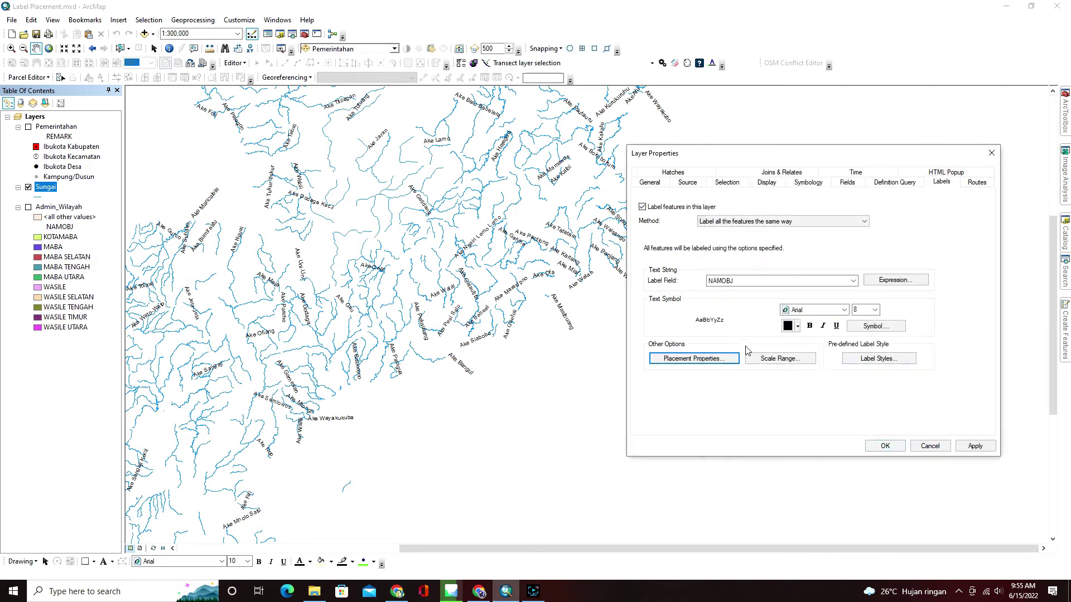
click(975, 446)
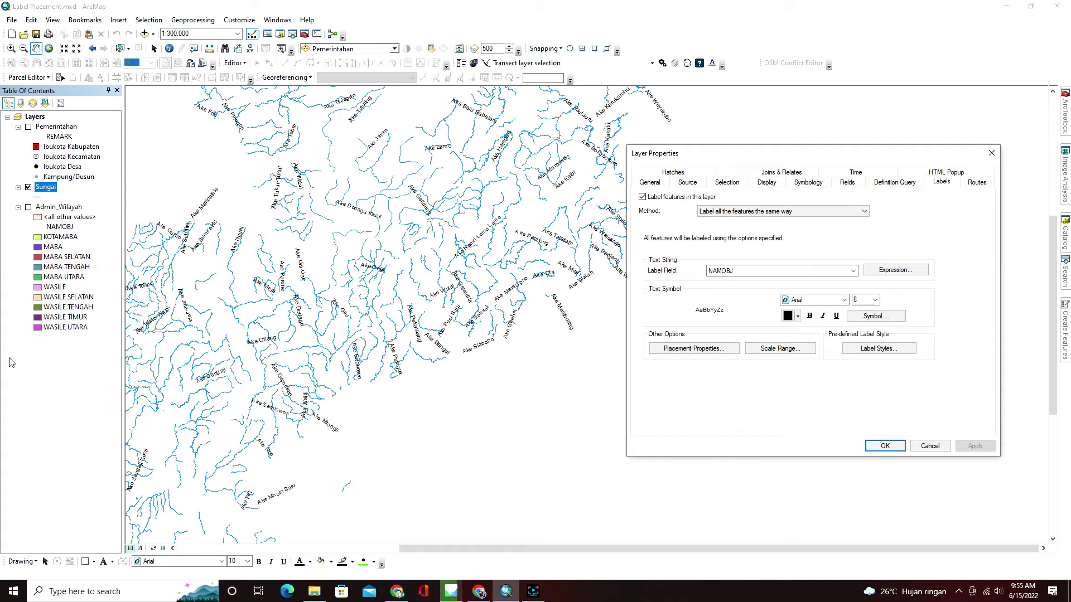
Step: Return the Sungai label orientation system to Page and choose the Curved orientation
click(694, 349)
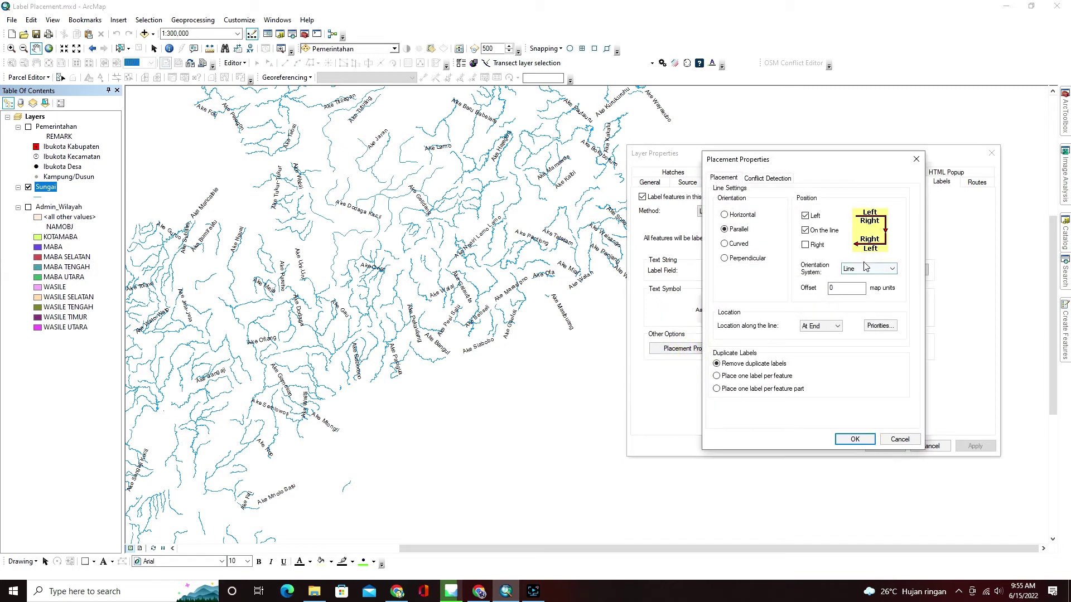
click(862, 270)
click(849, 286)
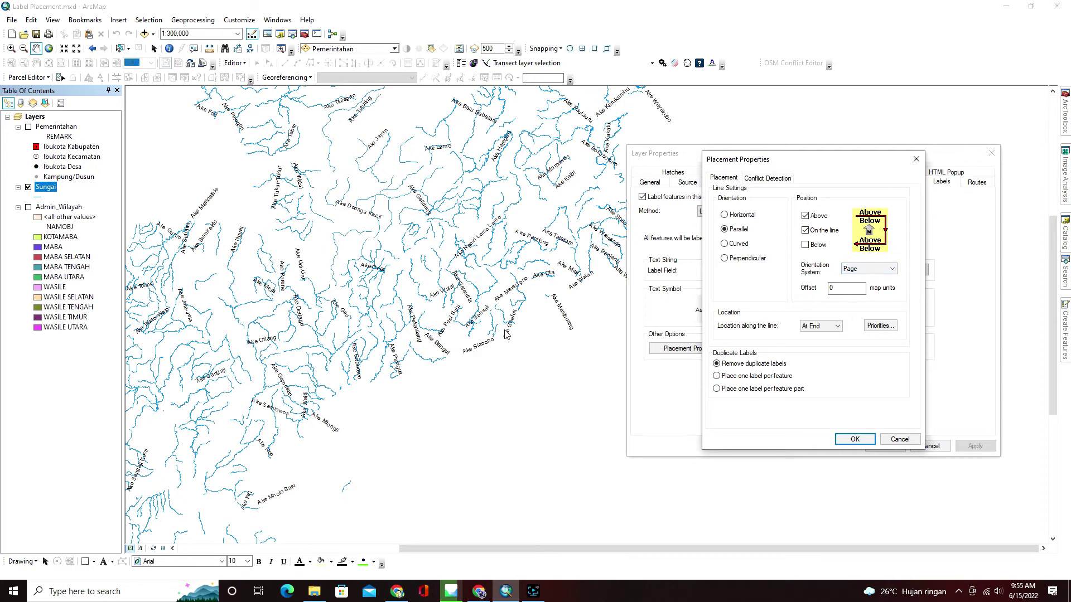
click(725, 245)
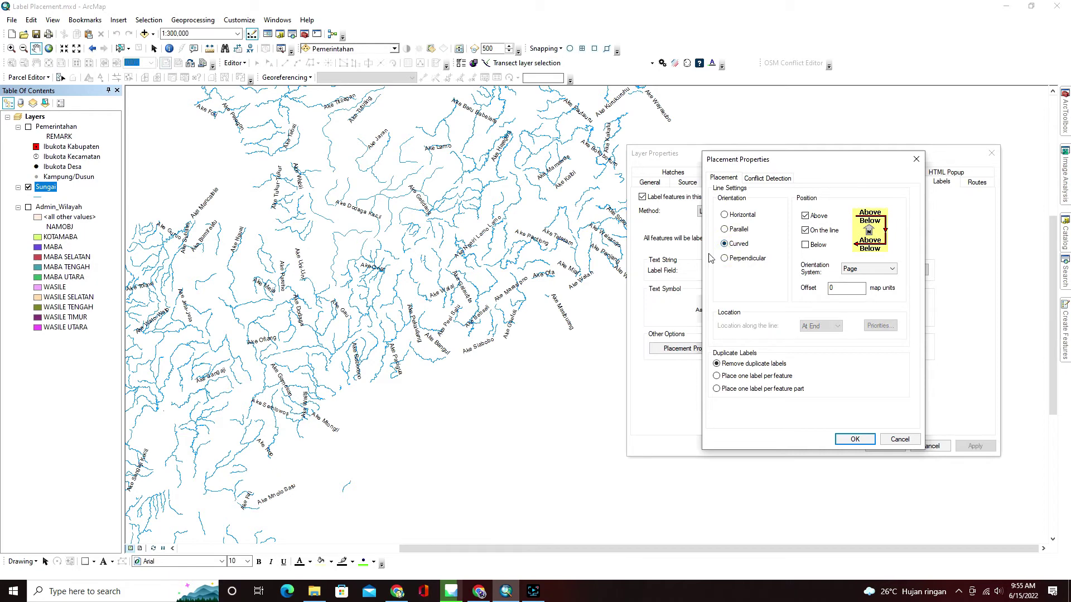
Step: Restrict the curved label position to Above by turning off On the line
click(805, 215)
click(805, 230)
click(805, 216)
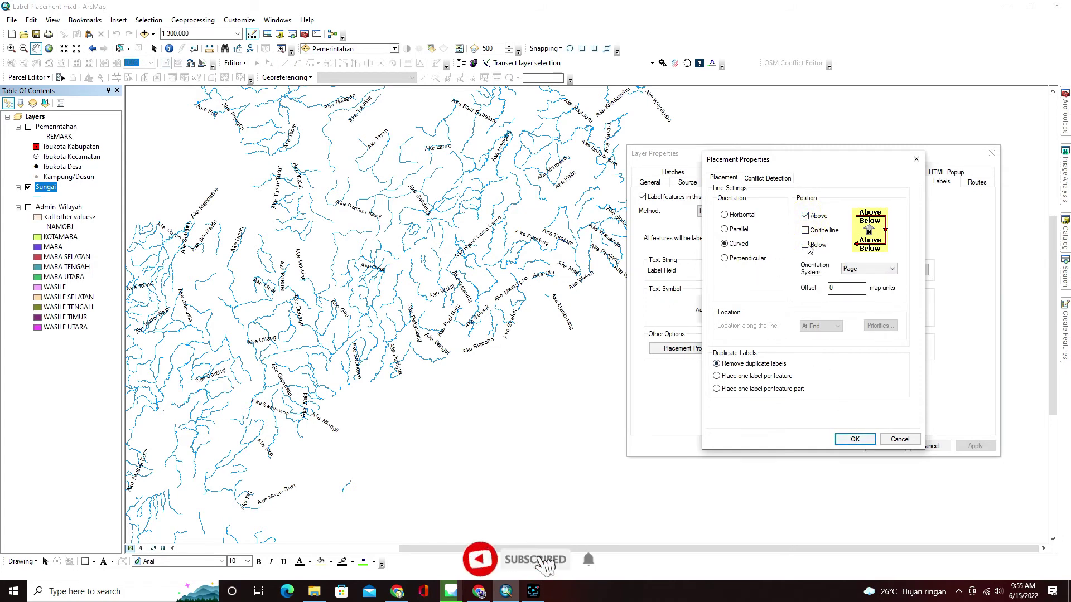
Step: Try the Perpendicular, Curved, Parallel and Horizontal label orientations in turn to compare their available position and location options
click(724, 258)
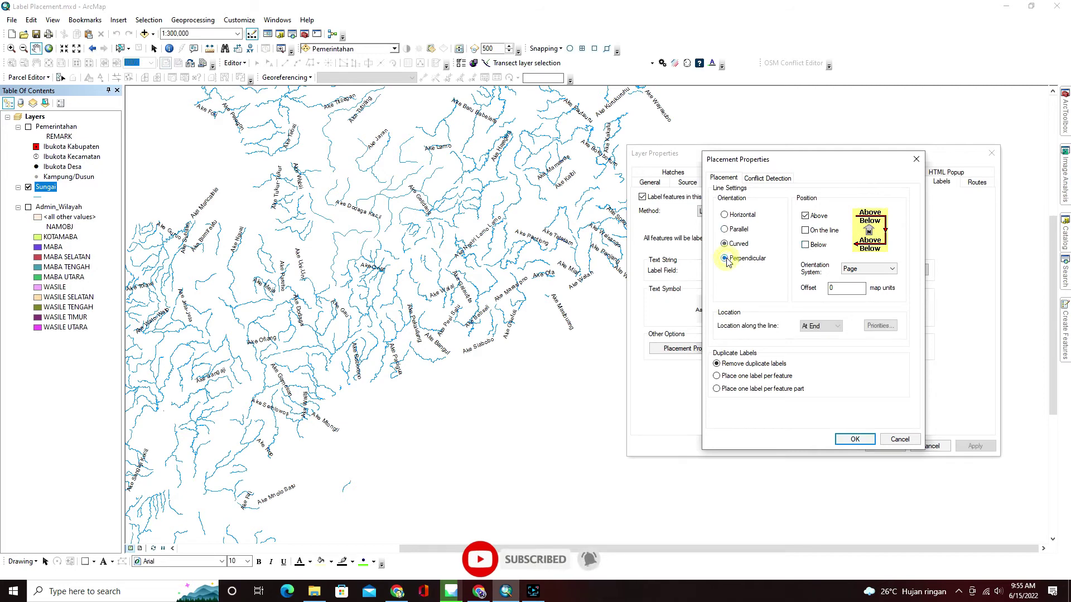
click(724, 243)
click(724, 229)
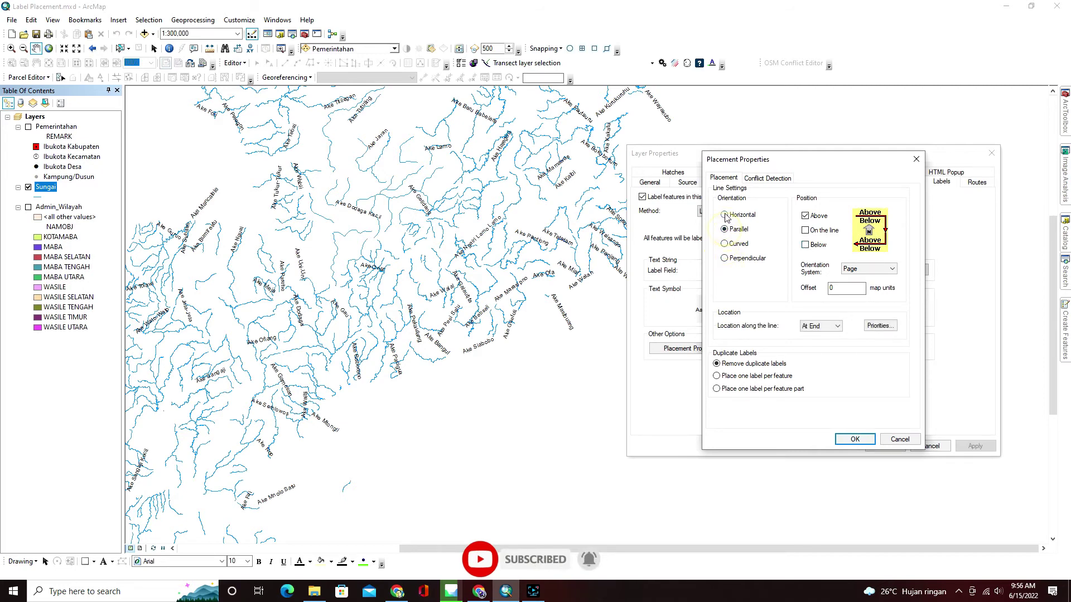
click(724, 214)
click(725, 229)
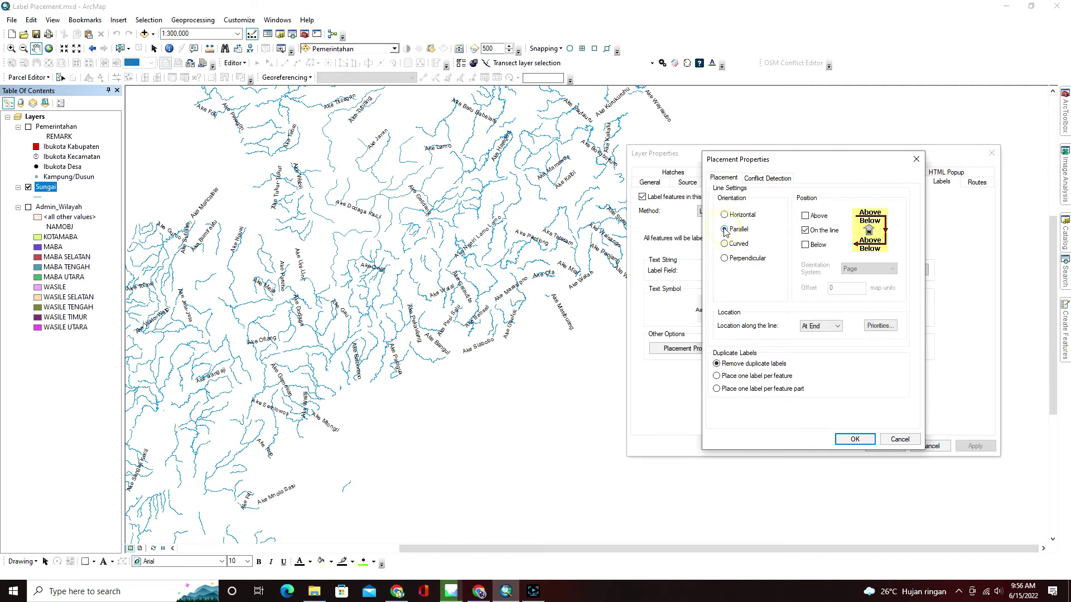
click(726, 244)
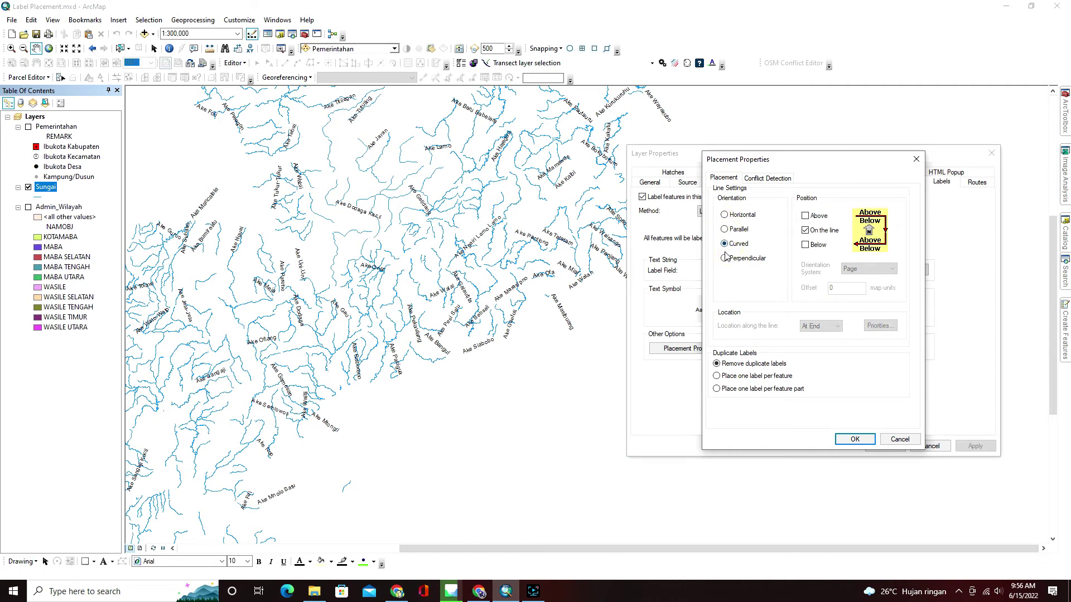
click(724, 258)
click(724, 229)
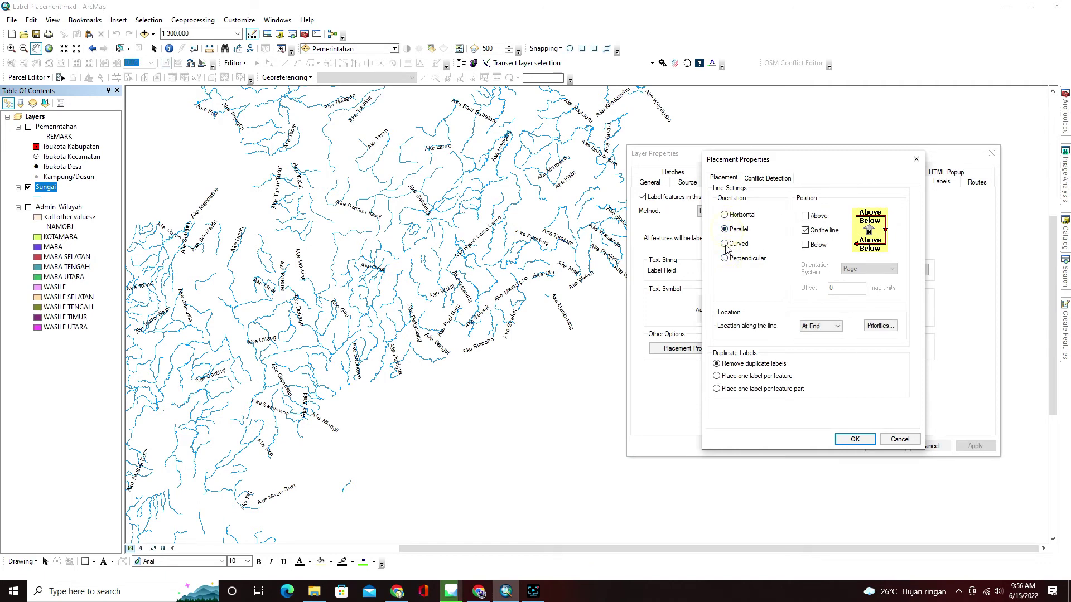
click(724, 243)
click(724, 259)
Step: Set the Sungai labels to Curved on the line, then apply and close the layer properties
click(725, 243)
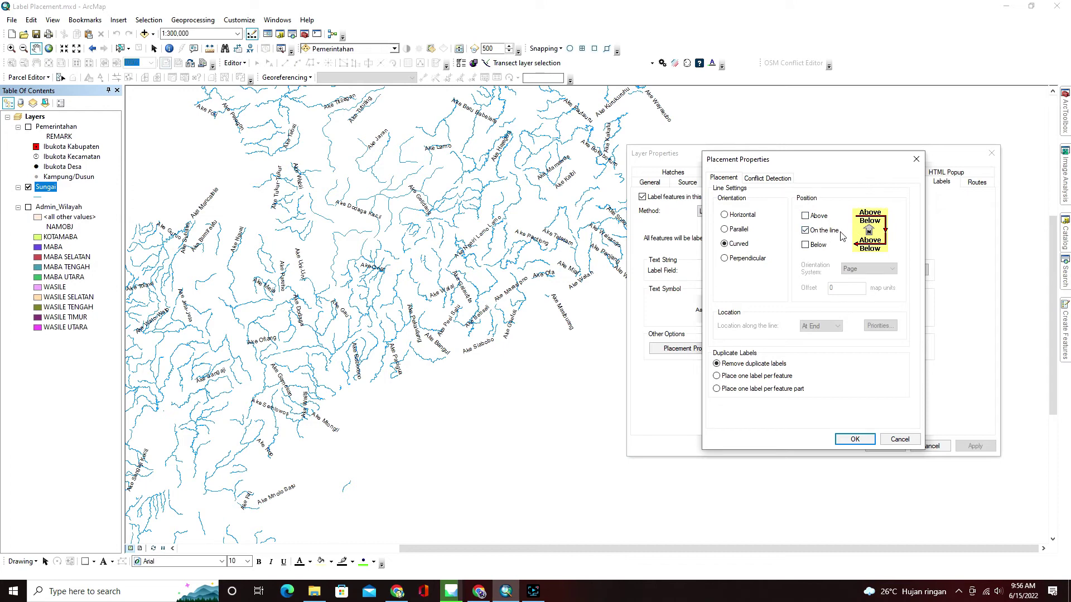
click(854, 439)
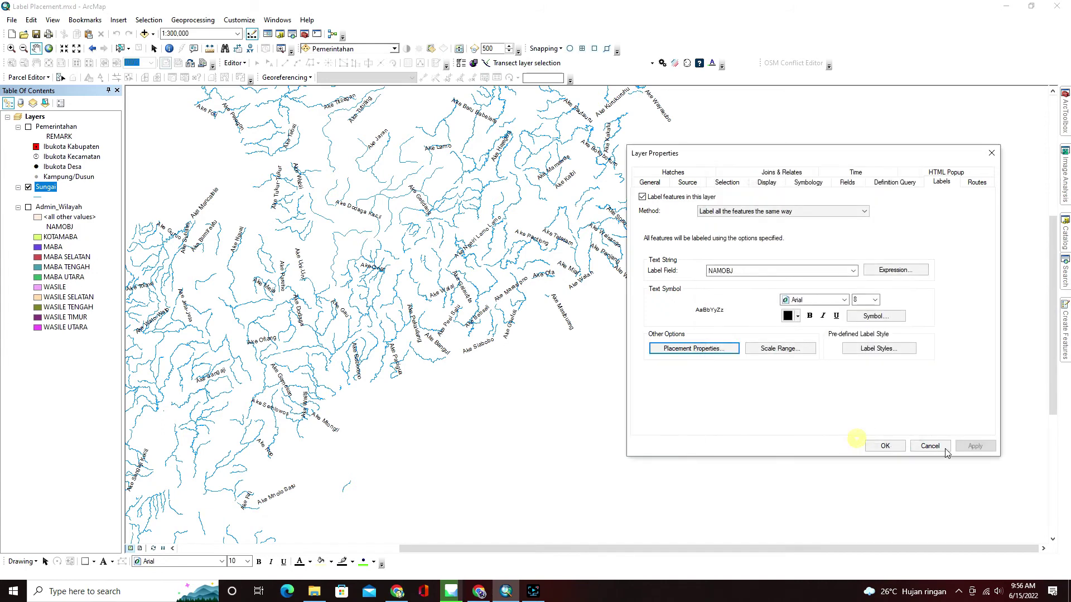
click(971, 446)
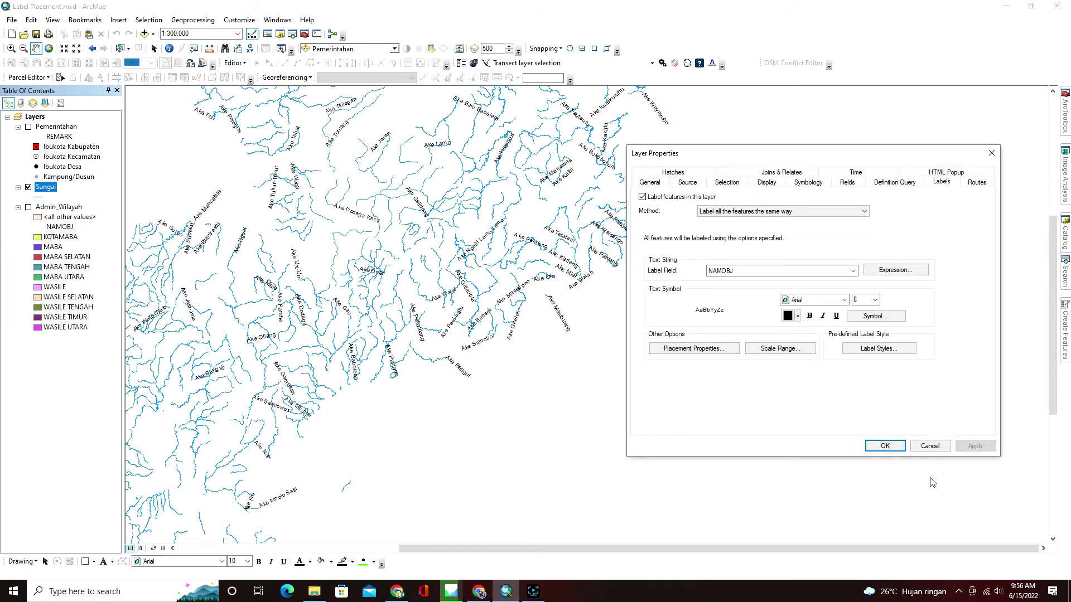
click(885, 445)
scroll(471, 300, down, 2)
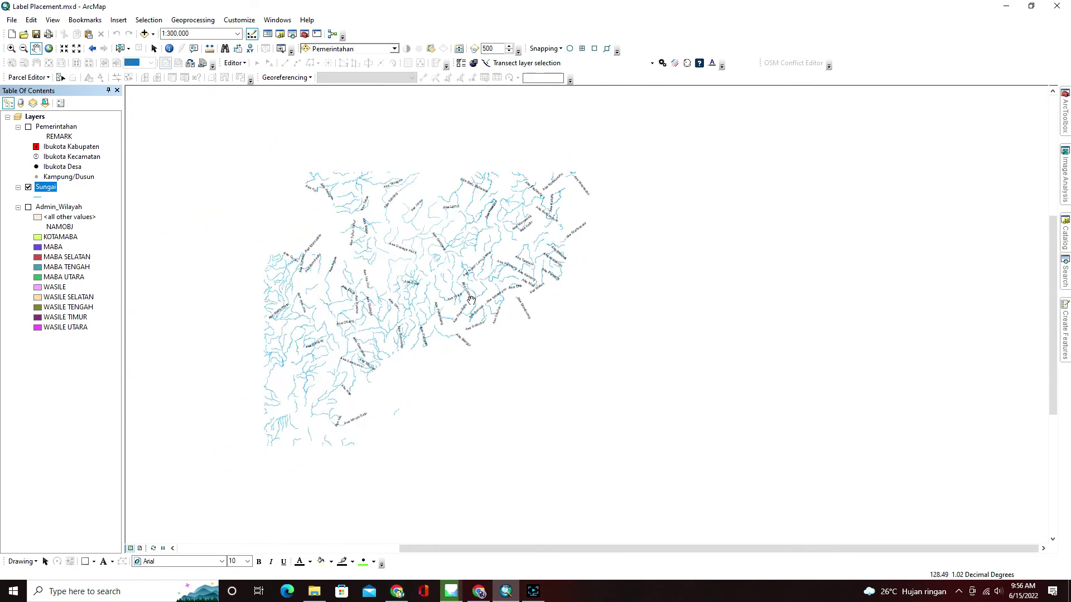
Step: Set the Sungai layer's label orientation to Perpendicular on the line and apply it to the map
scroll(471, 300, up, 2)
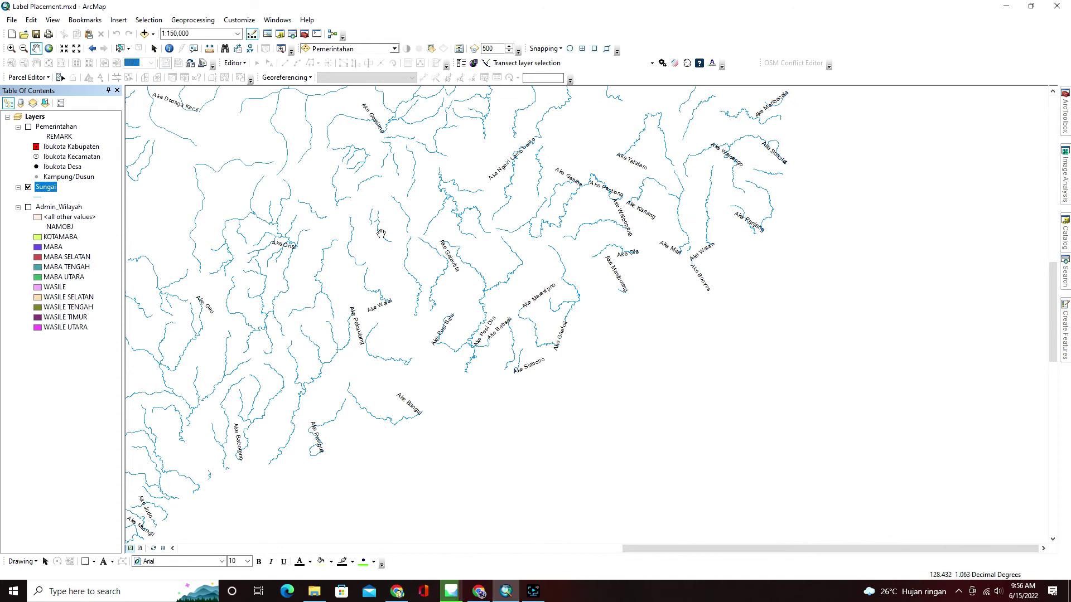
scroll(381, 233, down, 2)
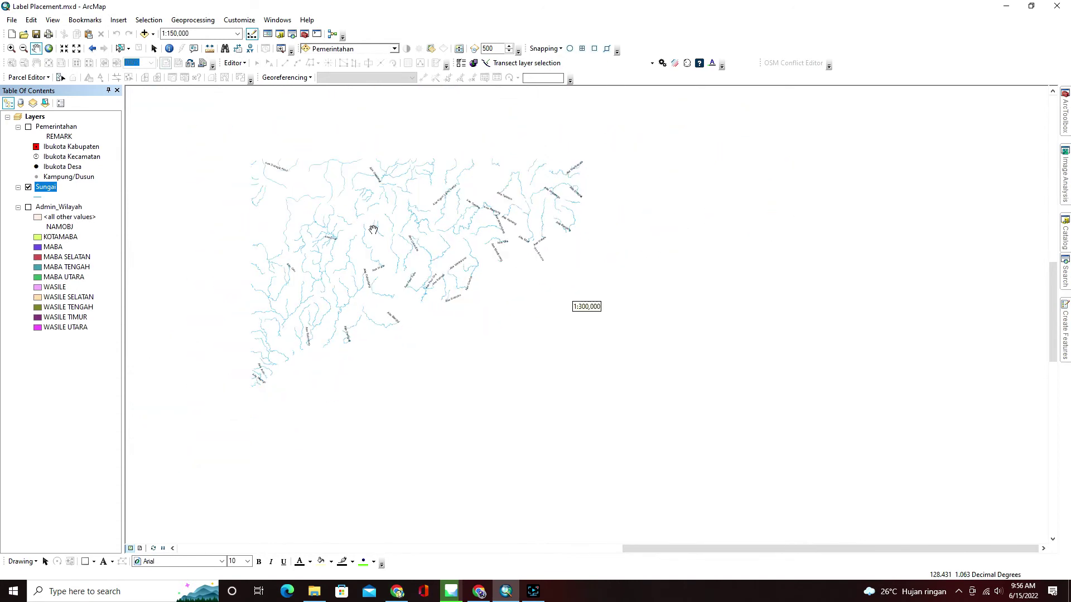
right_click(50, 189)
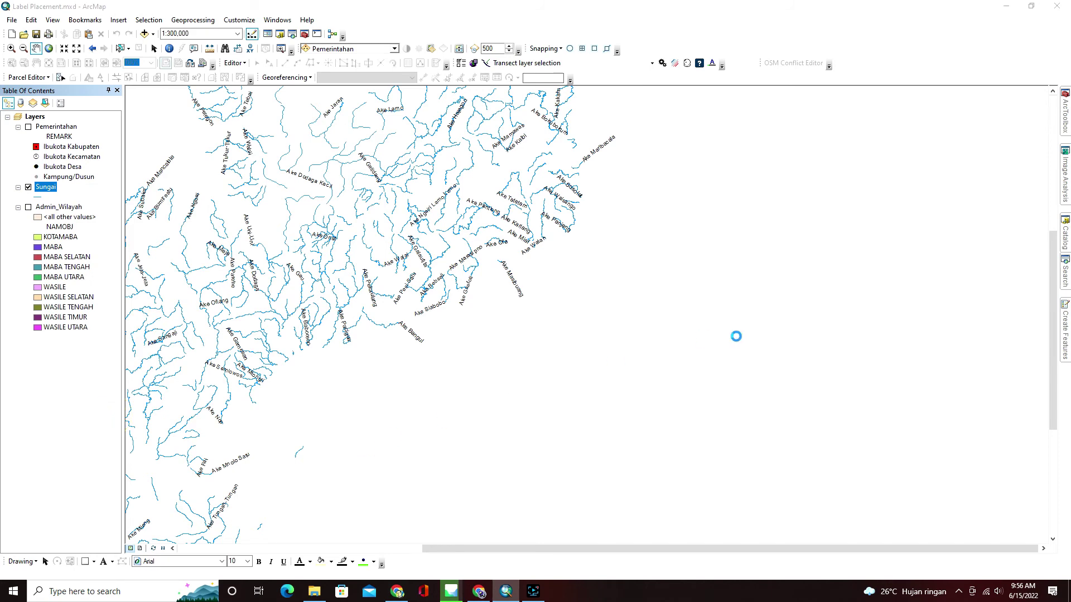
drag(614, 146, 871, 162)
click(669, 364)
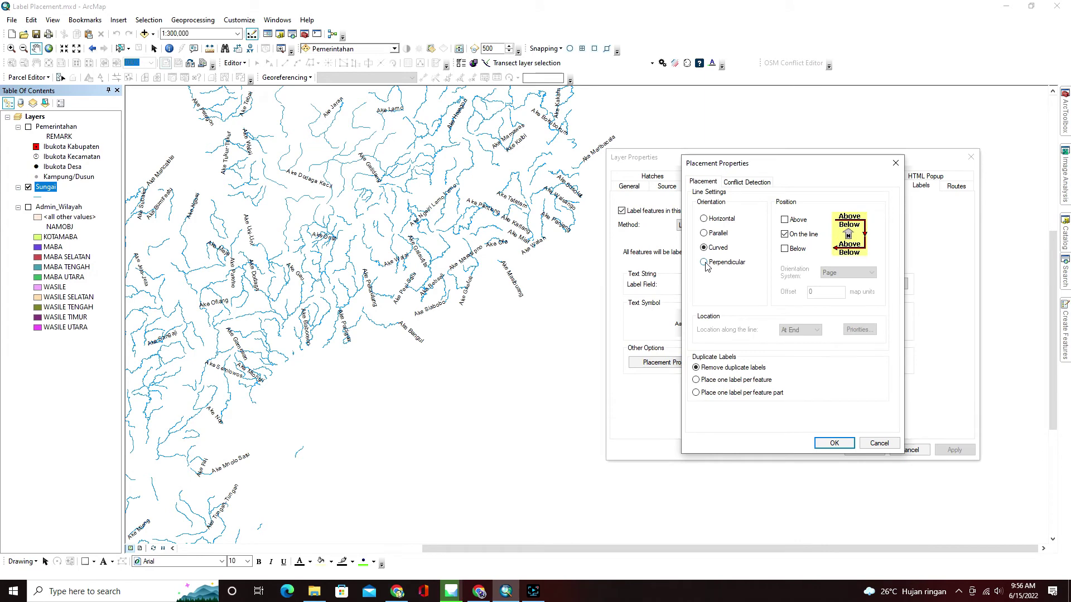
click(706, 264)
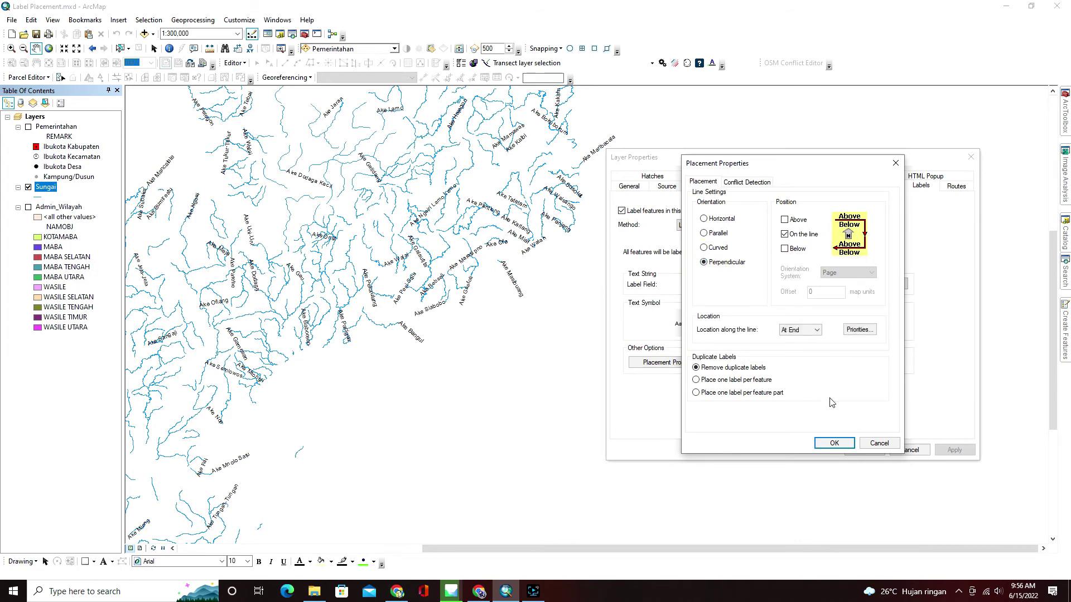
click(835, 444)
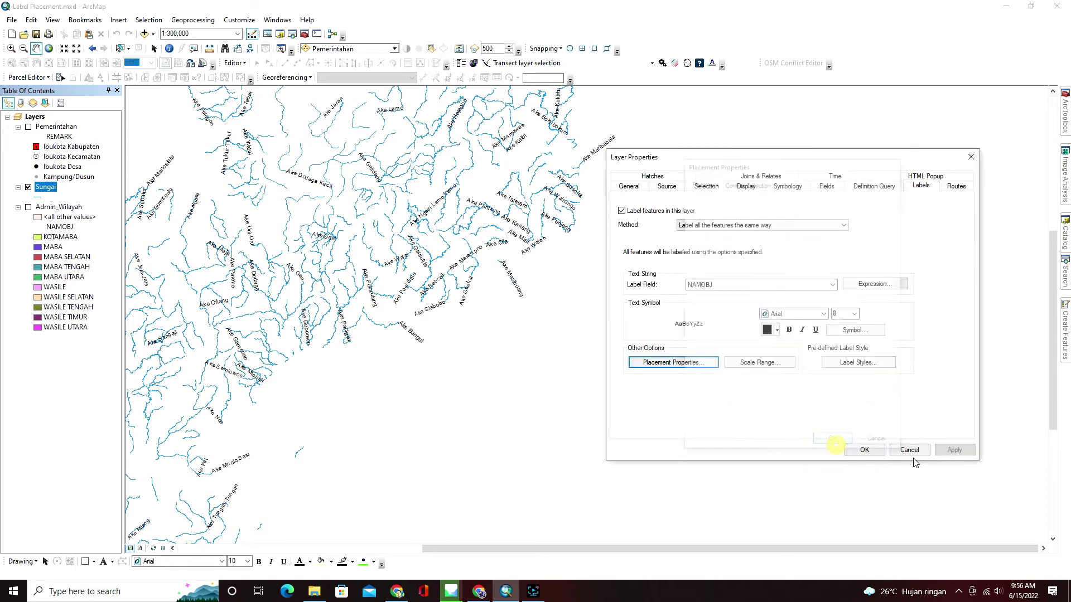
click(953, 451)
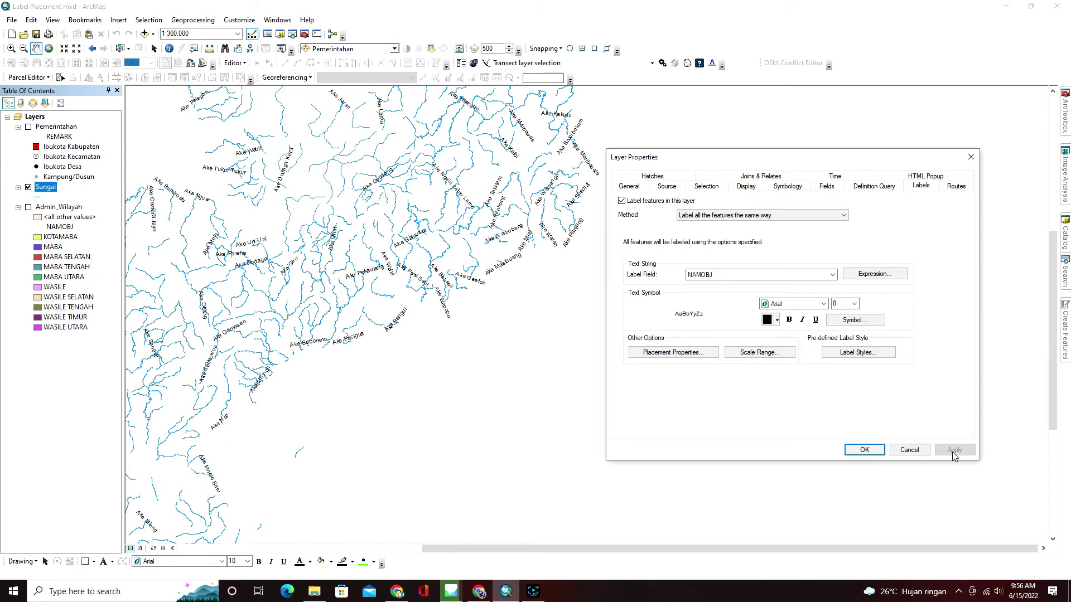
Step: Try At Start and At End for the perpendicular Sungai labels' location along the line, finally choosing and applying At Best
click(673, 351)
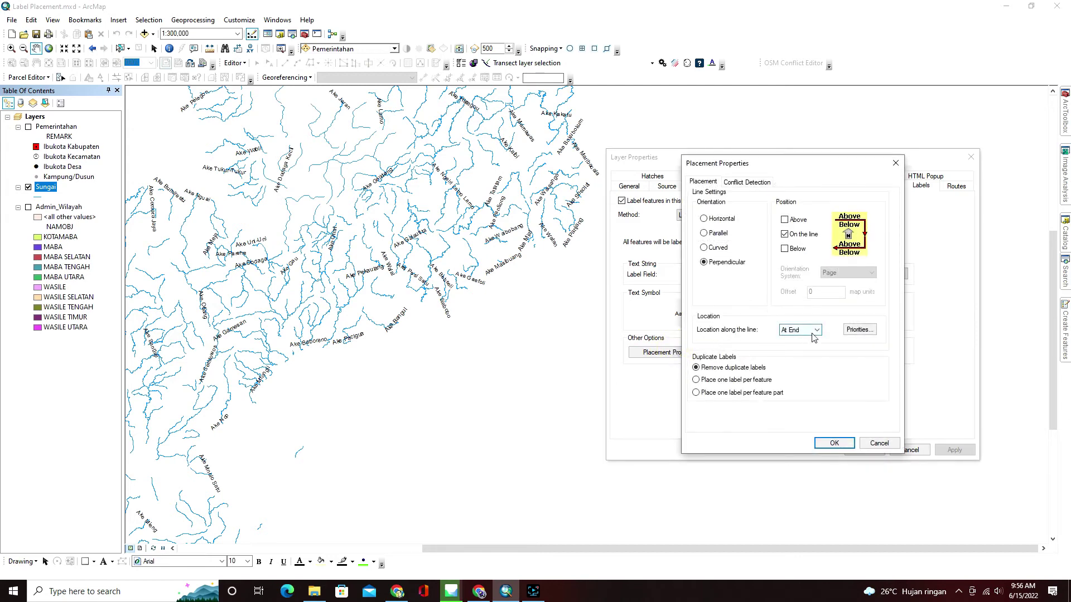
click(814, 332)
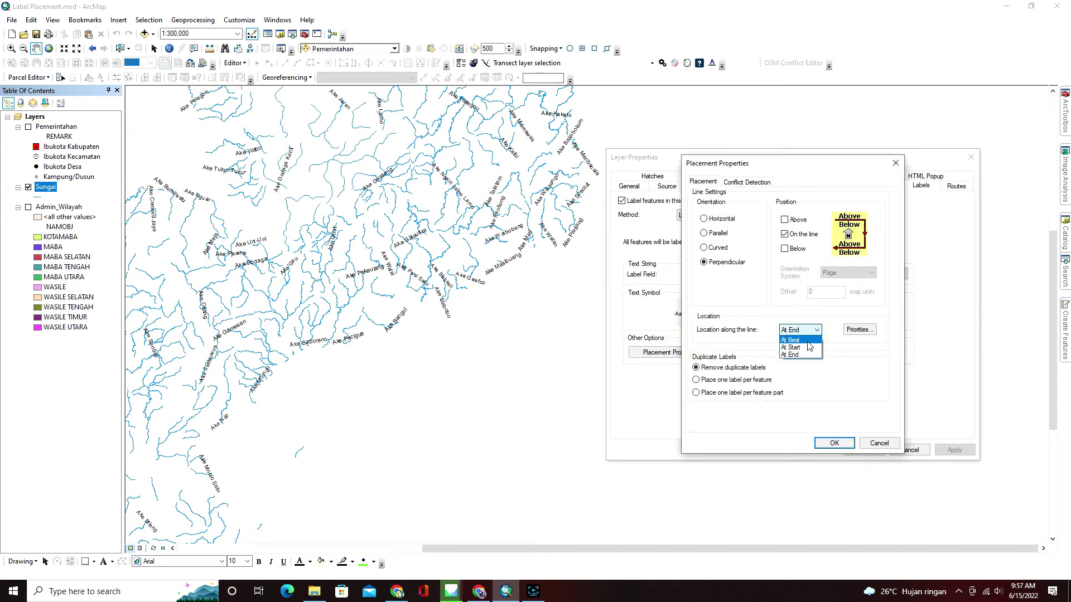
click(803, 347)
click(814, 331)
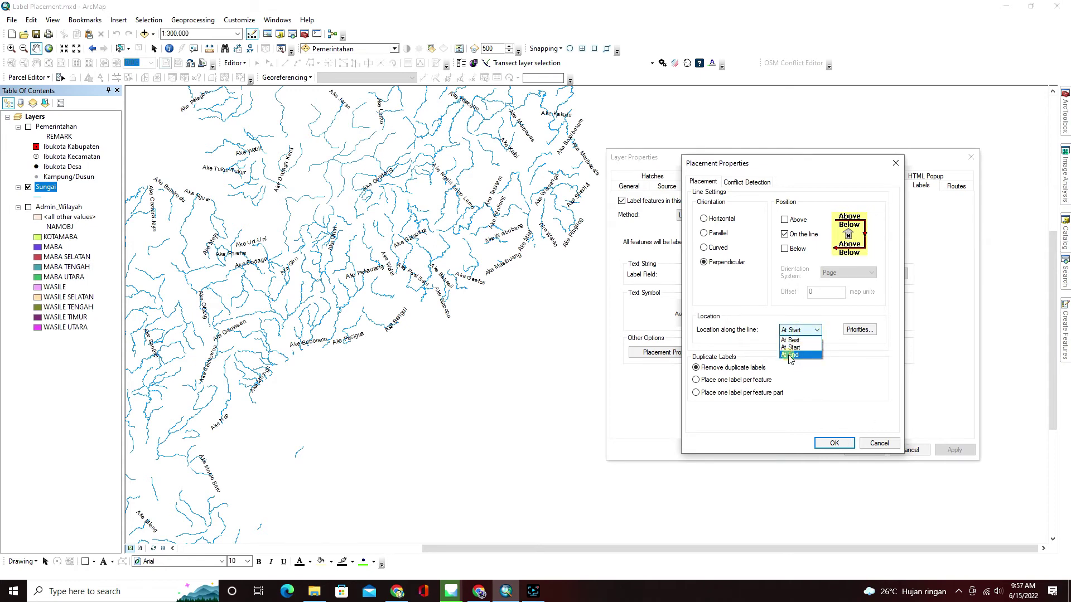
click(790, 355)
click(798, 330)
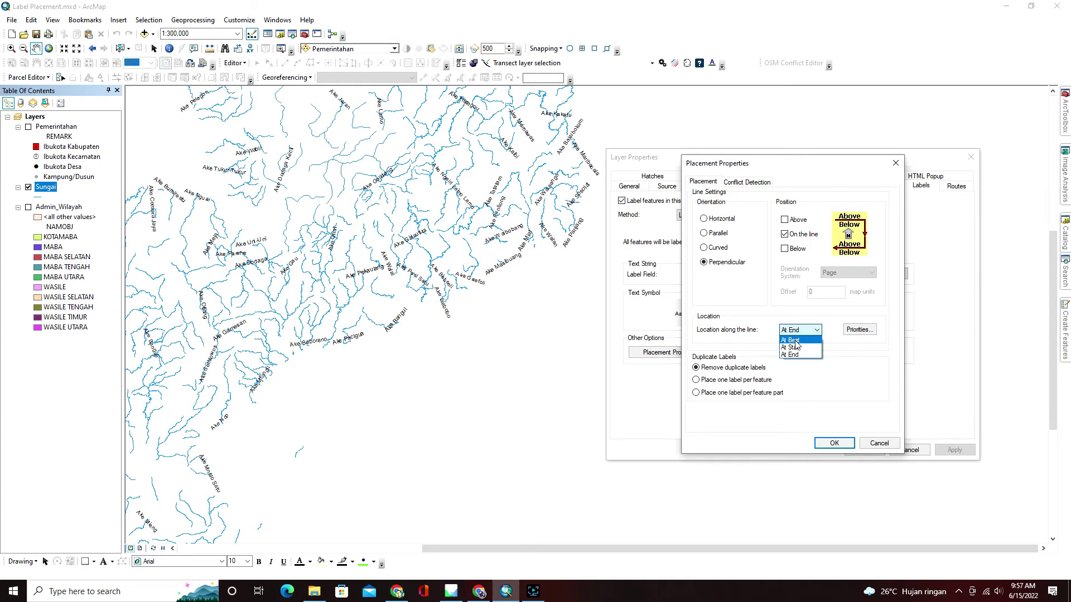
click(795, 341)
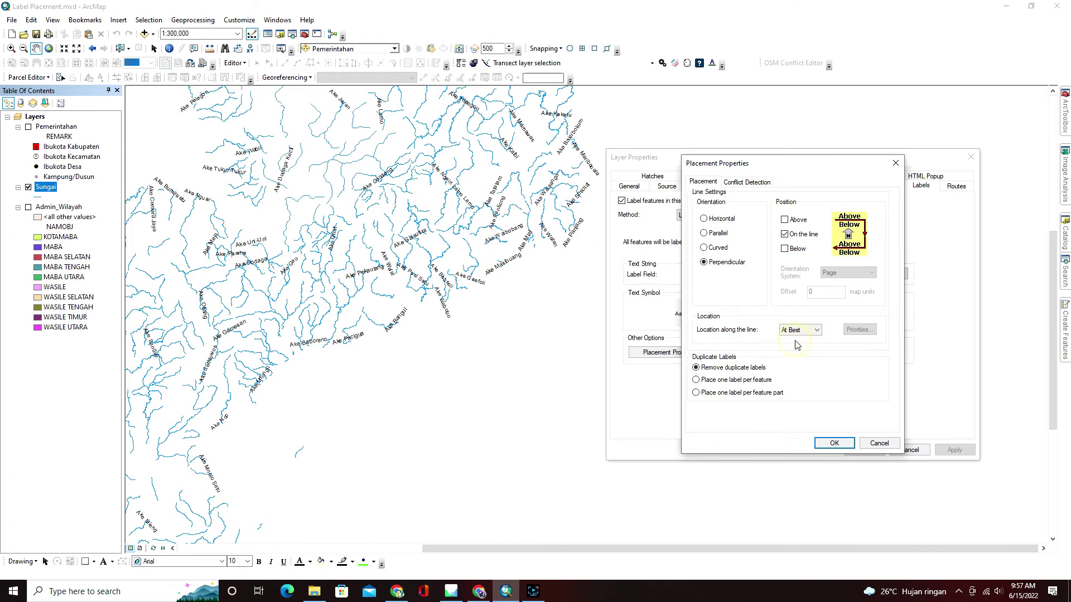
click(833, 442)
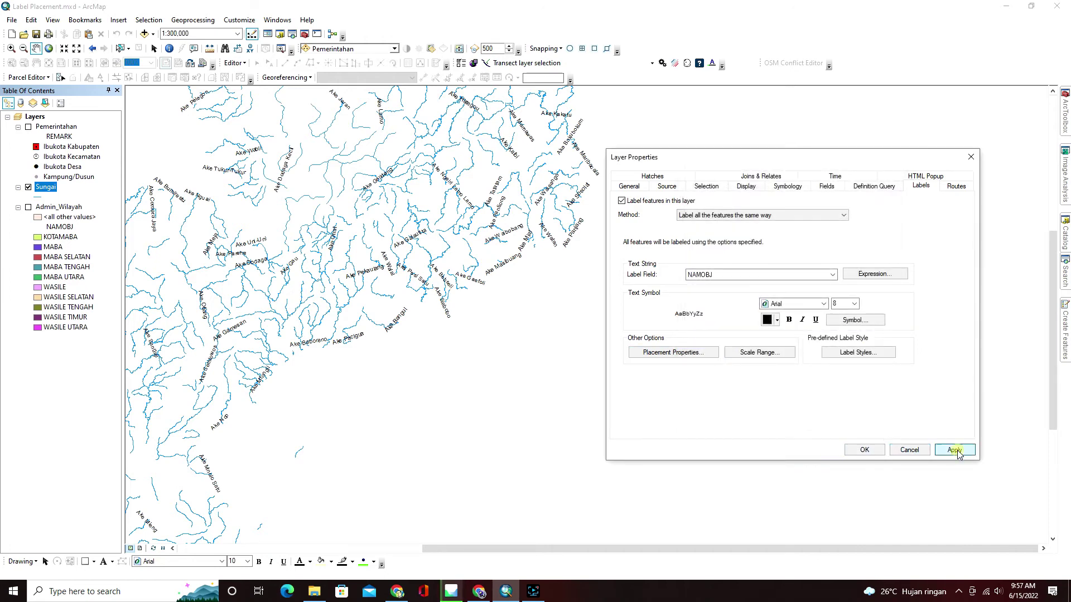
click(955, 451)
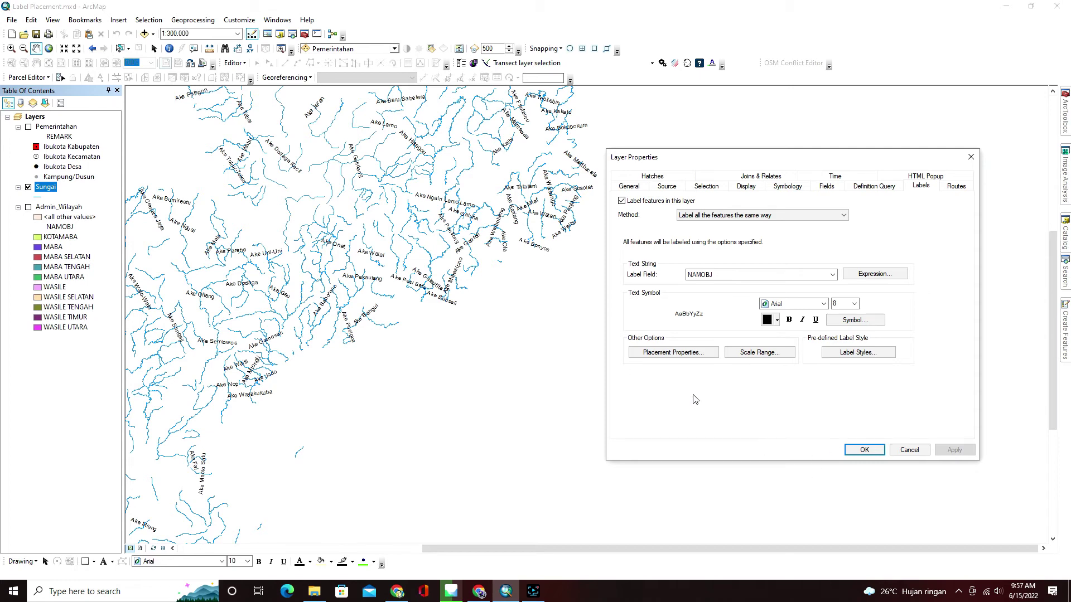
Step: Set the Sungai labels' location along the line to At Start, reviewing the start point priorities without editing them before accepting the layer properties
click(682, 353)
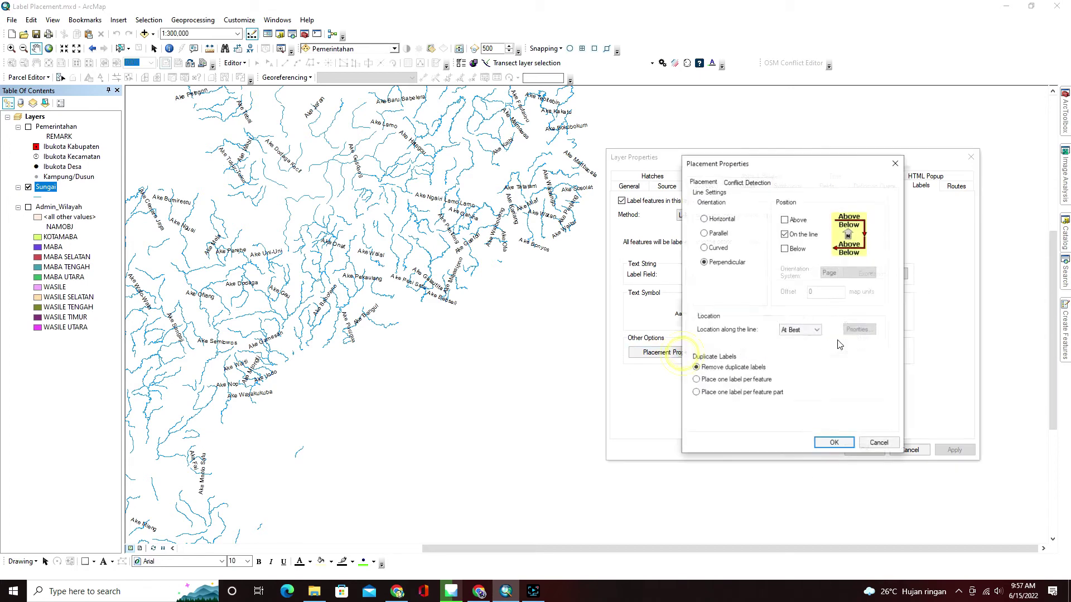
click(805, 332)
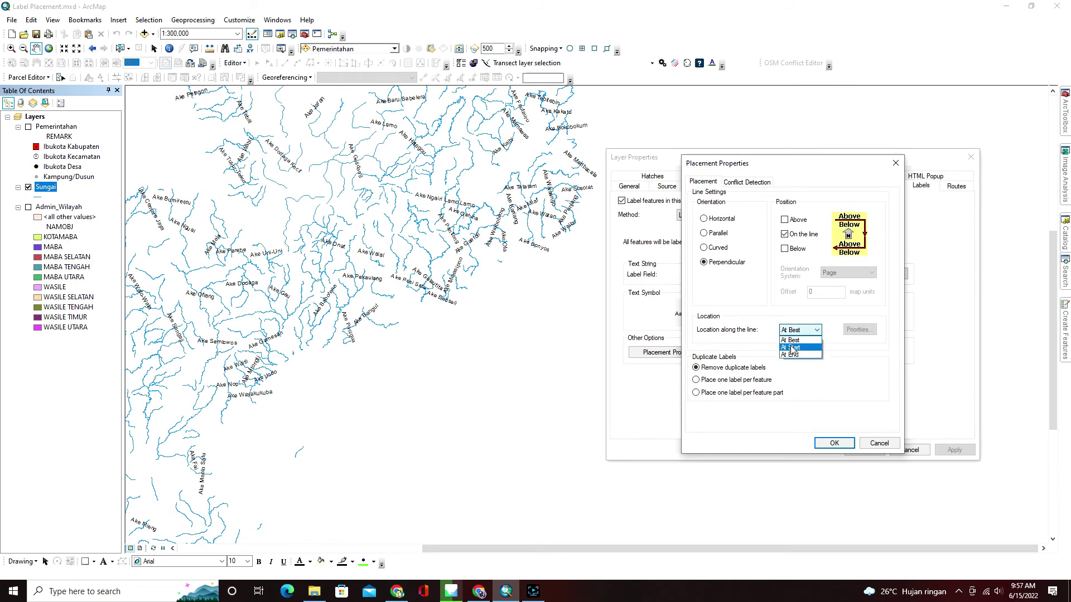
click(792, 348)
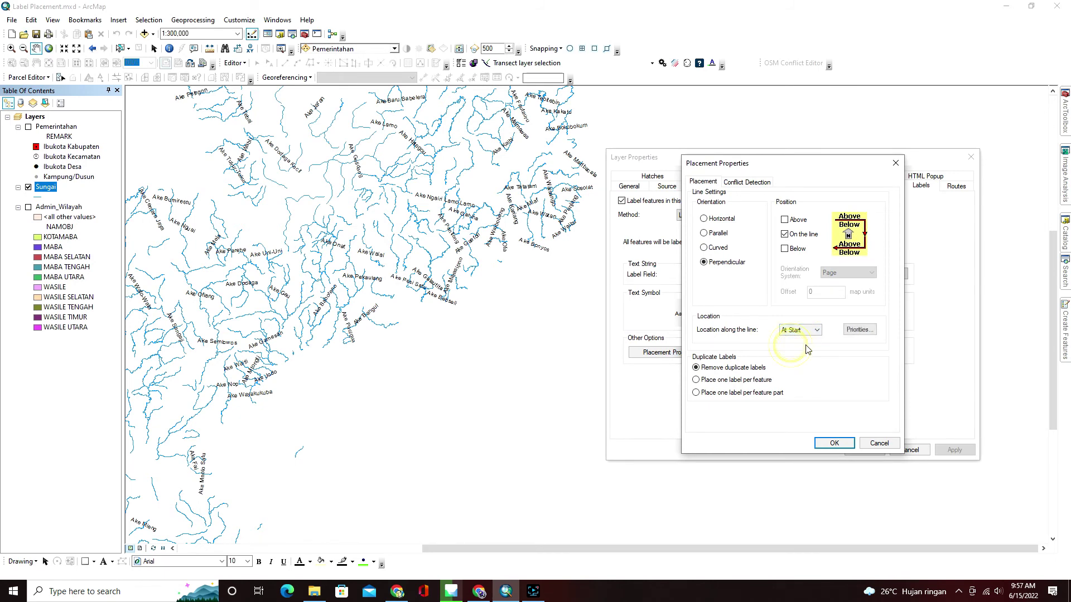
click(856, 331)
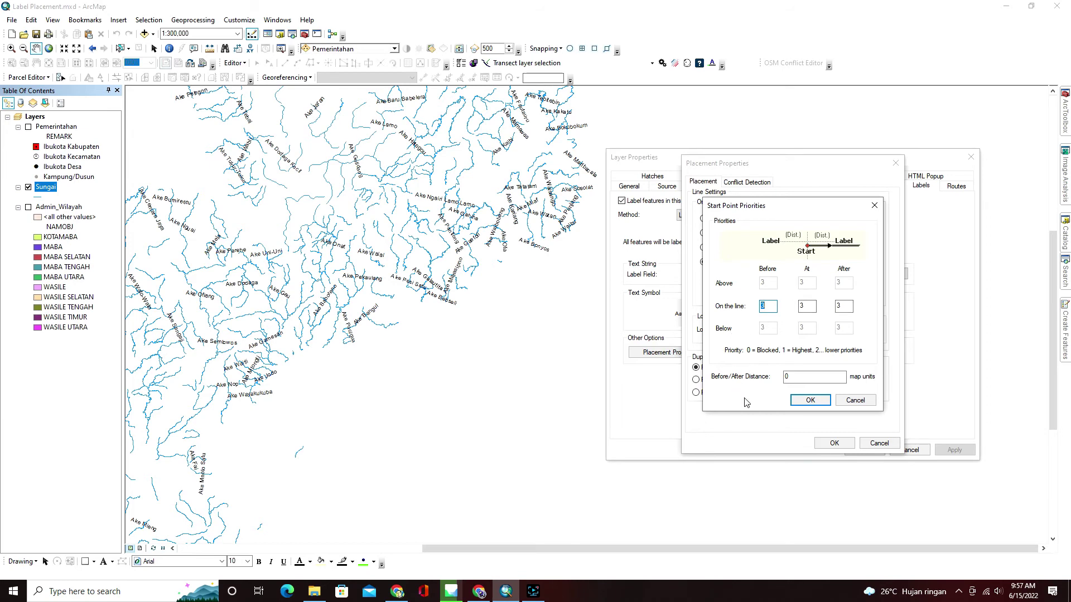
click(853, 402)
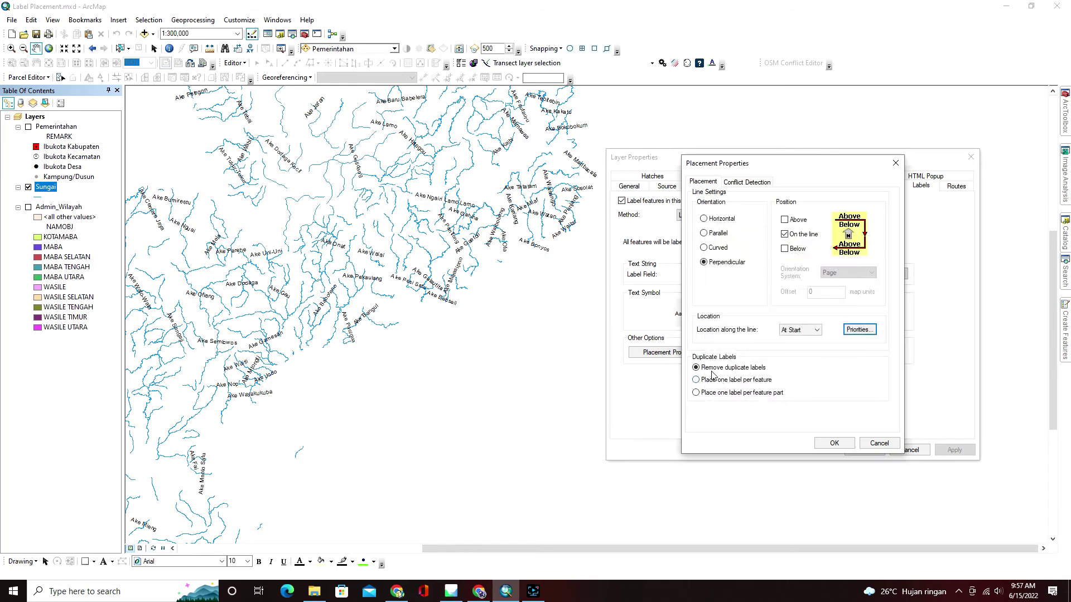
click(873, 444)
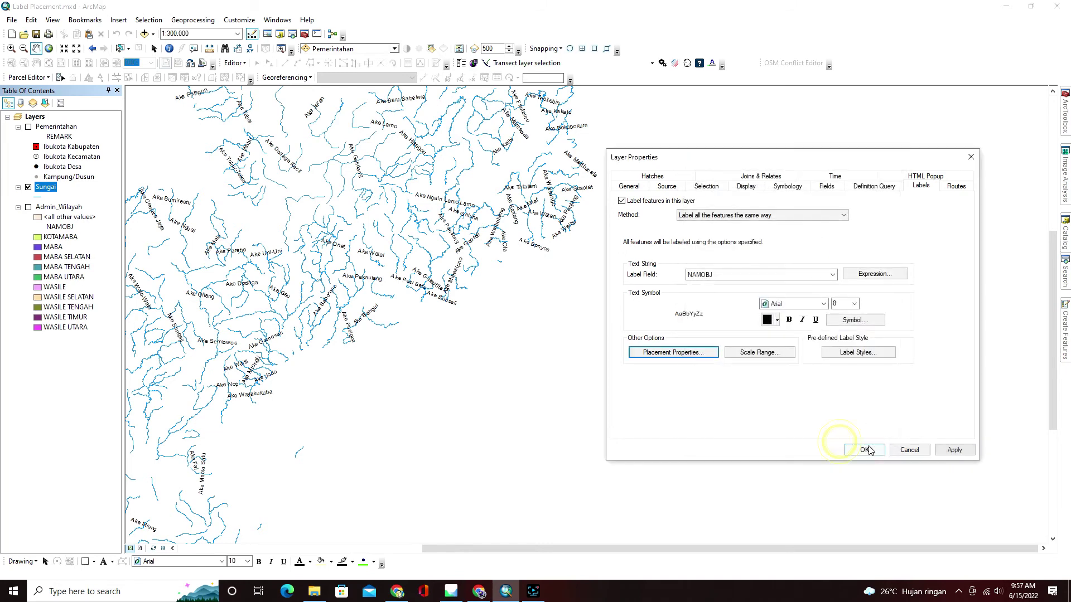
click(863, 449)
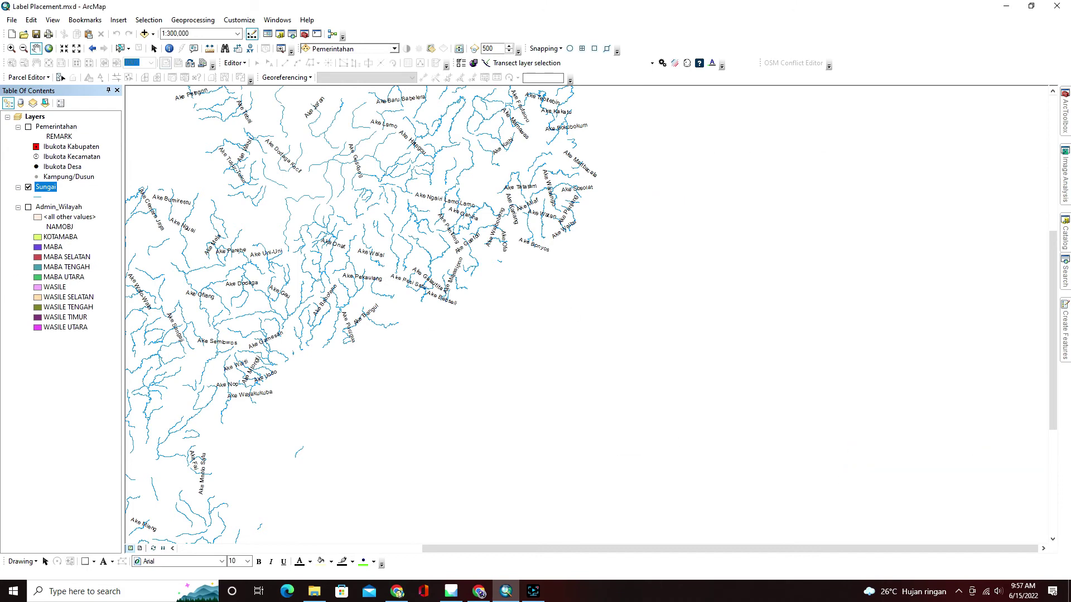
Step: Hide the Sungai layer and display Admin_Wilayah at its full extent
click(28, 188)
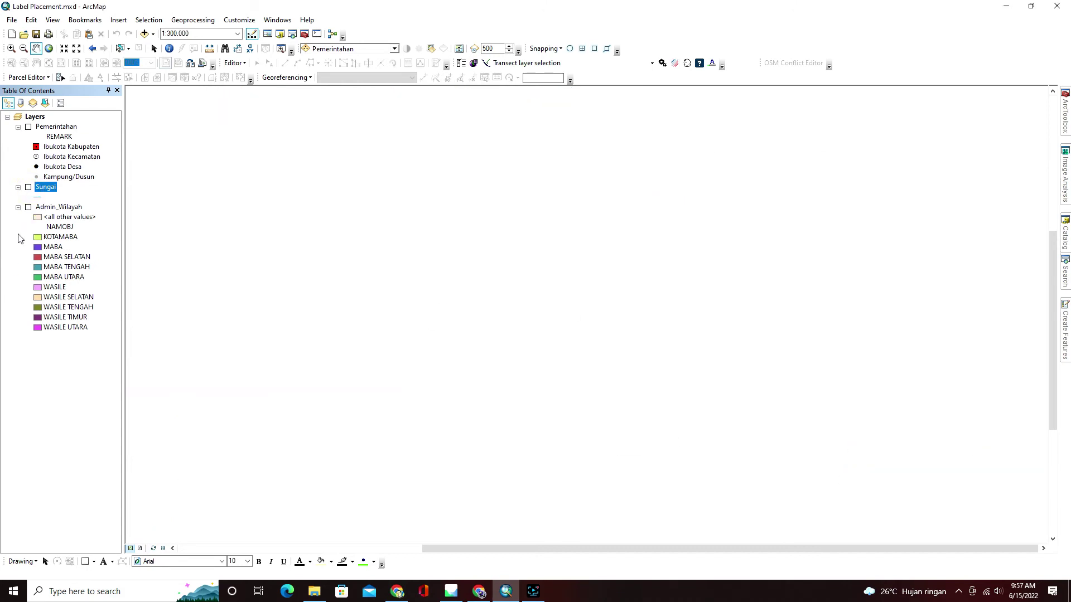
click(28, 207)
click(28, 208)
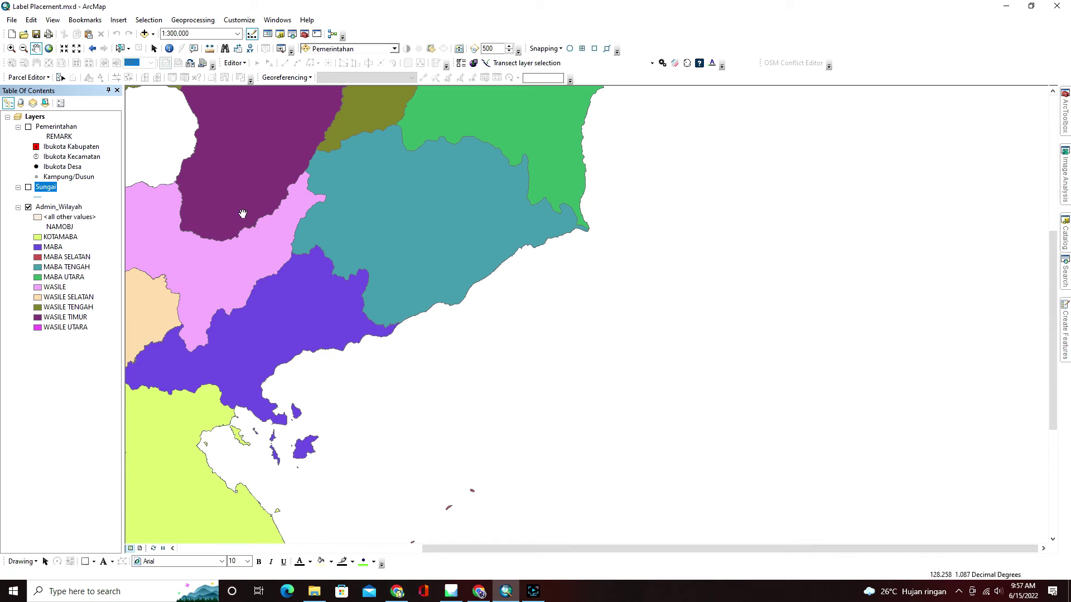
right_click(48, 209)
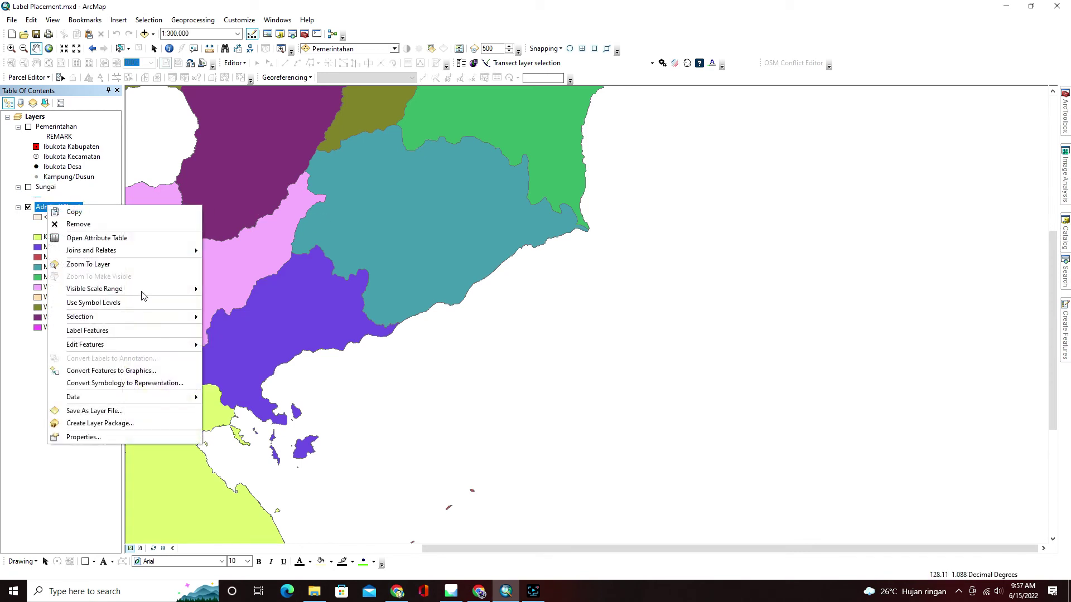
click(78, 263)
drag(688, 245, 421, 244)
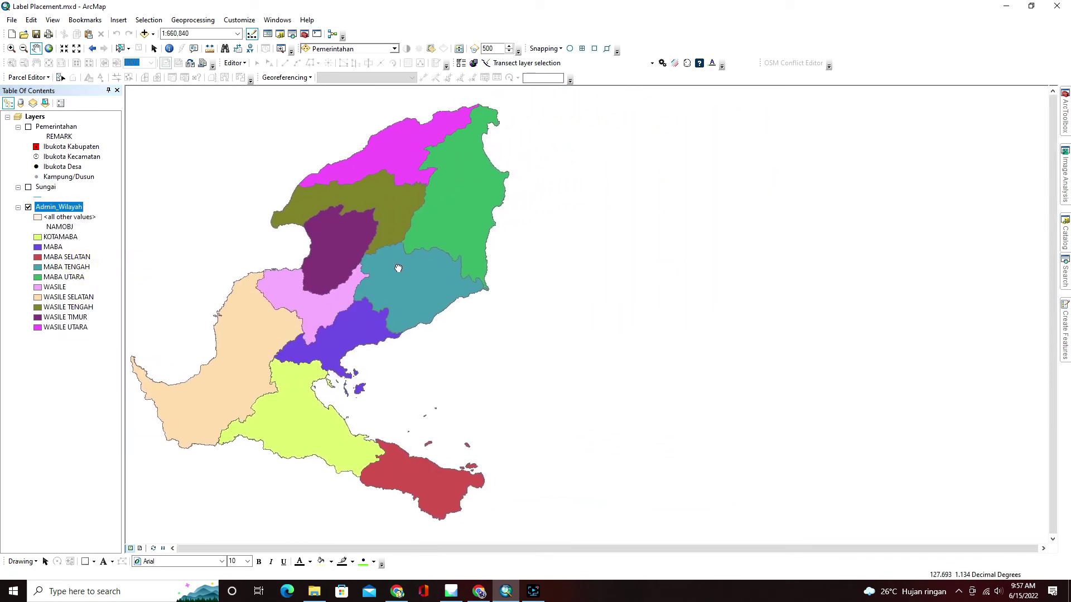
Step: Label the Admin_Wilayah polygons by NAMOBJ using Always horizontal placement, and apply the labels
right_click(60, 211)
click(103, 437)
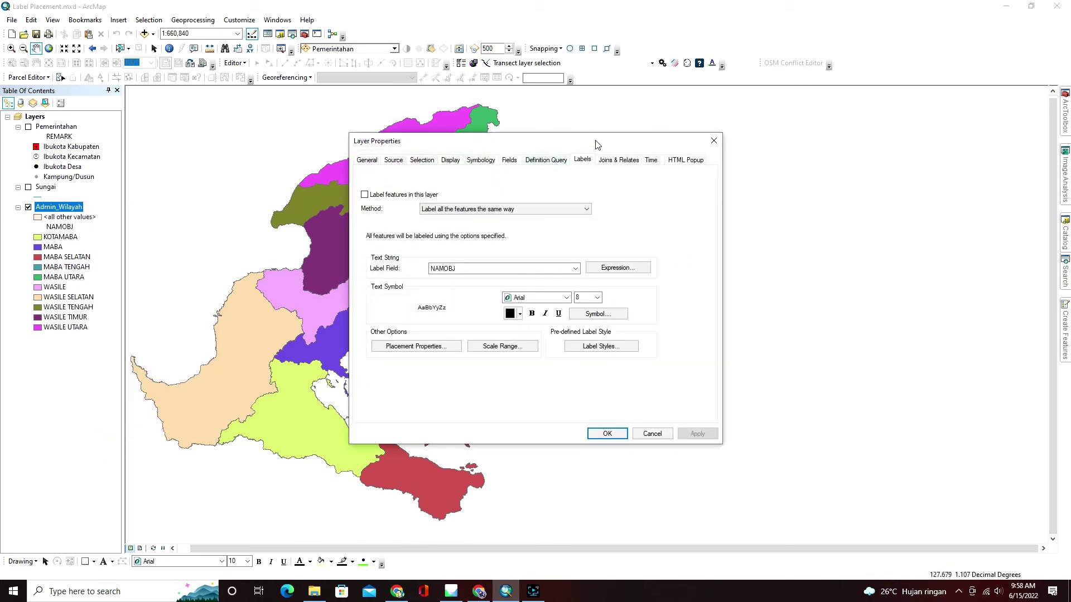
drag(594, 140, 842, 118)
click(667, 322)
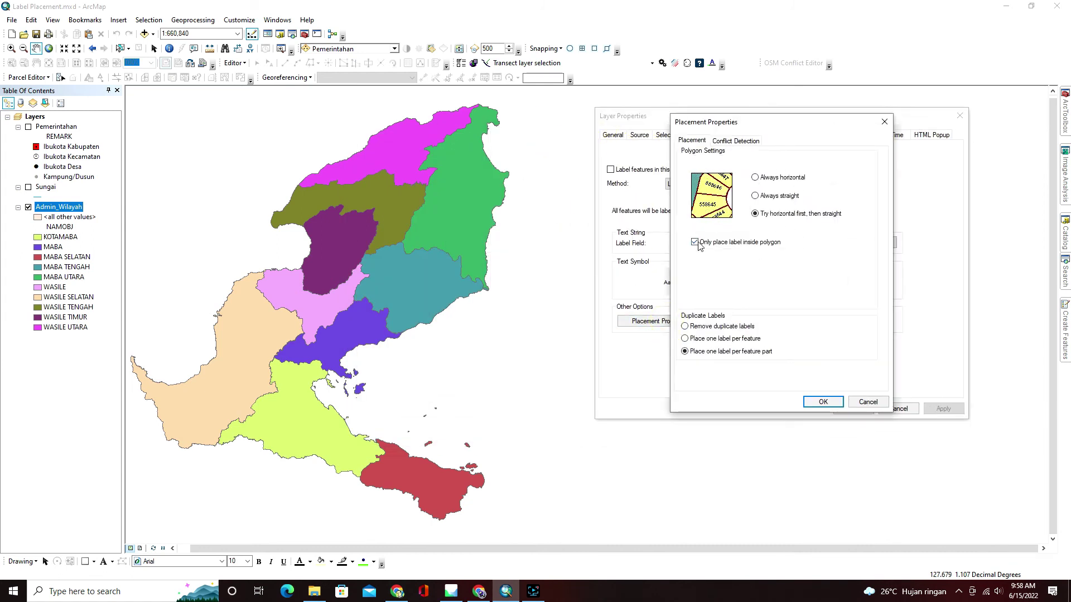
click(755, 178)
click(818, 400)
click(611, 170)
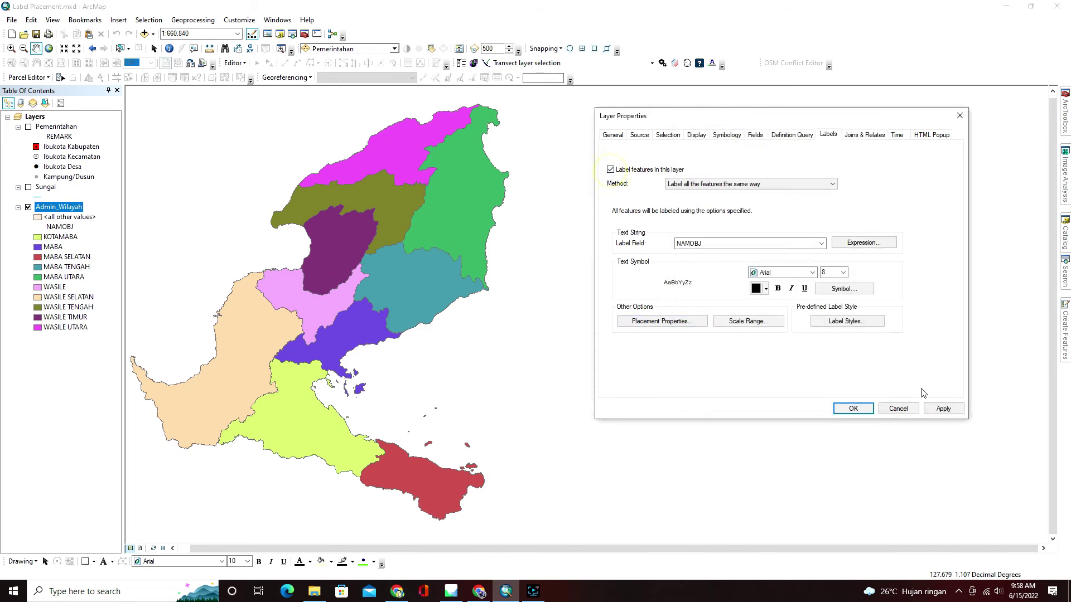
click(943, 409)
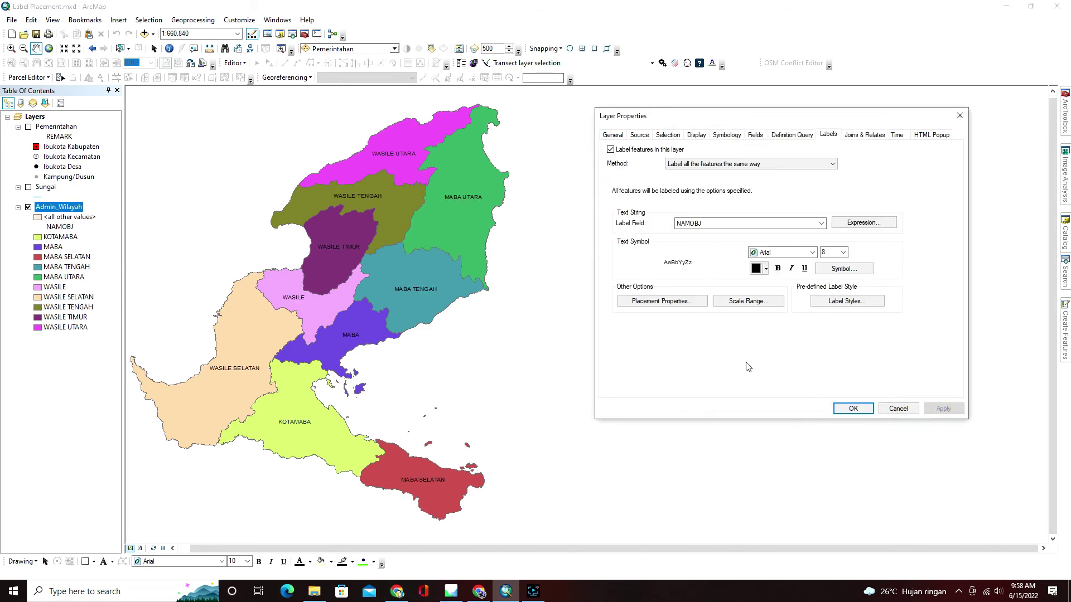
Step: Change the Admin_Wilayah polygon label placement to Always straight and apply it
click(633, 301)
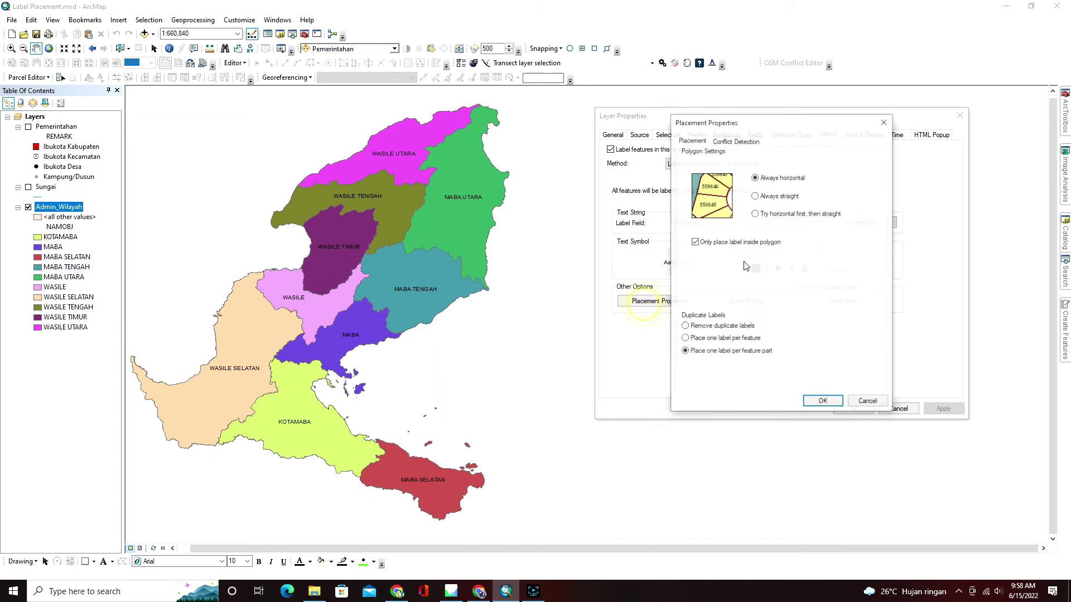
click(772, 201)
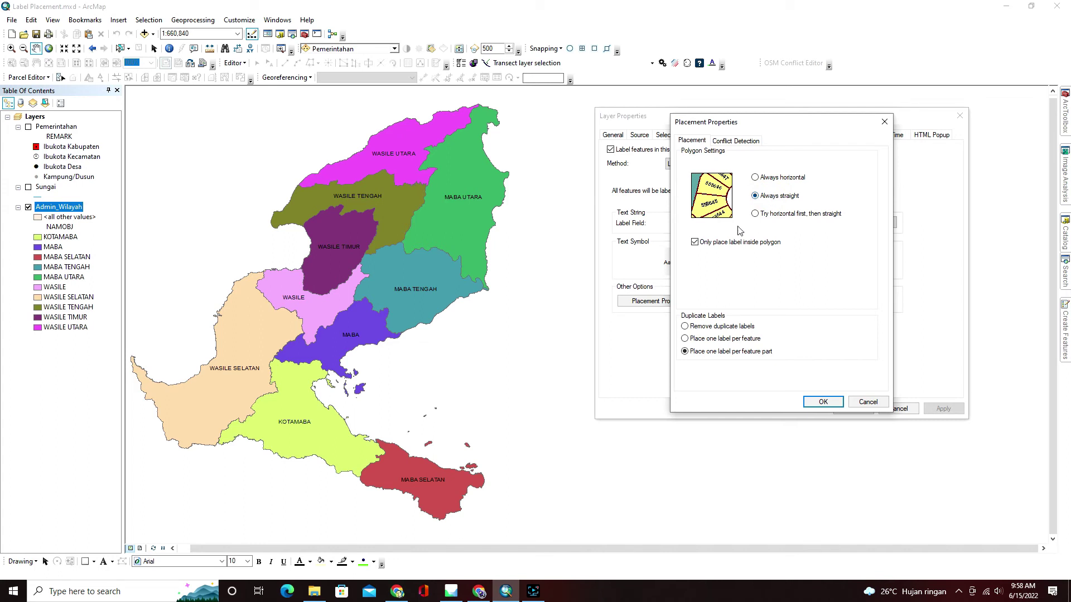
click(823, 403)
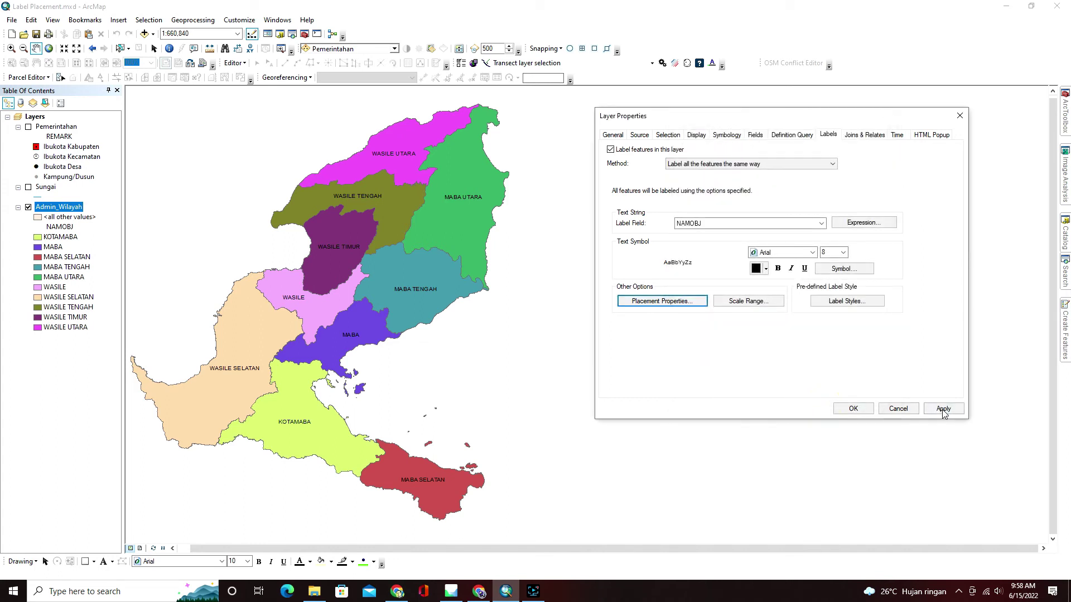
click(943, 409)
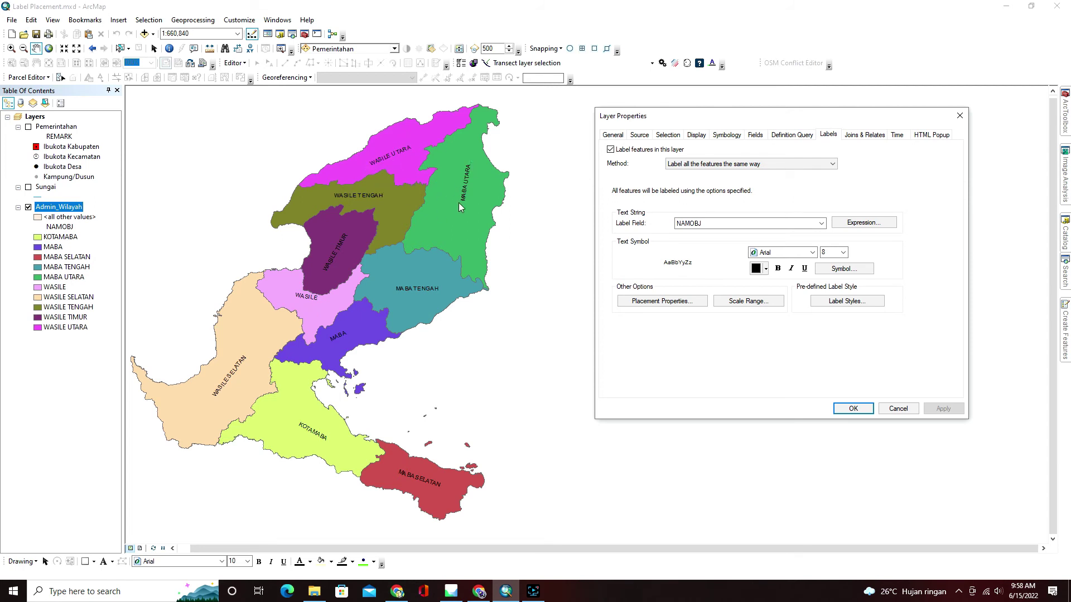
Step: Set the Admin_Wilayah polygon labels to Try horizontal first, then straight, disable Only place label inside polygon, and apply the changes
click(677, 304)
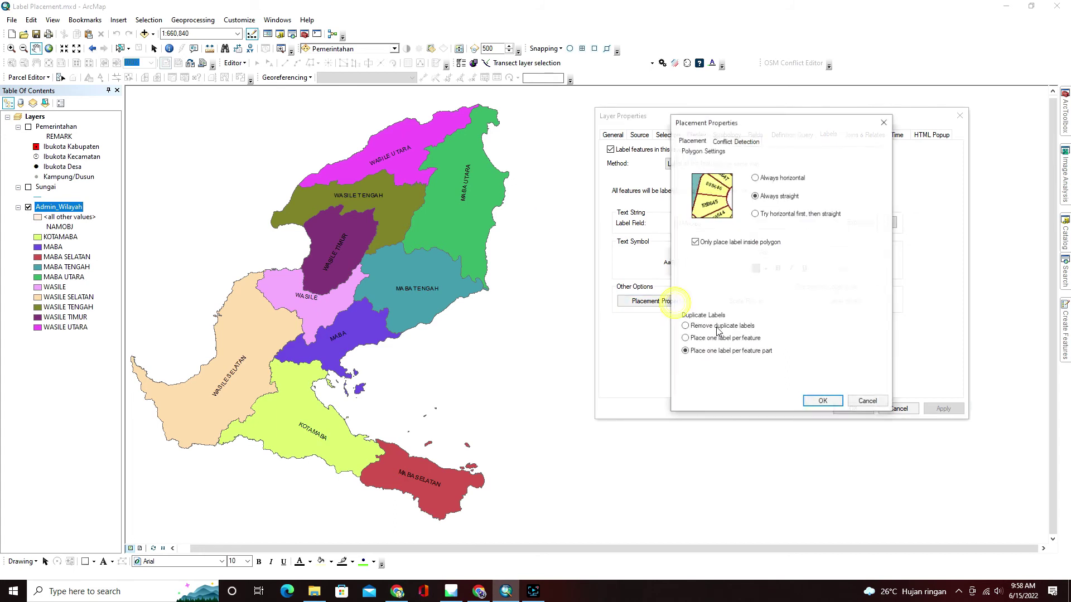
click(755, 215)
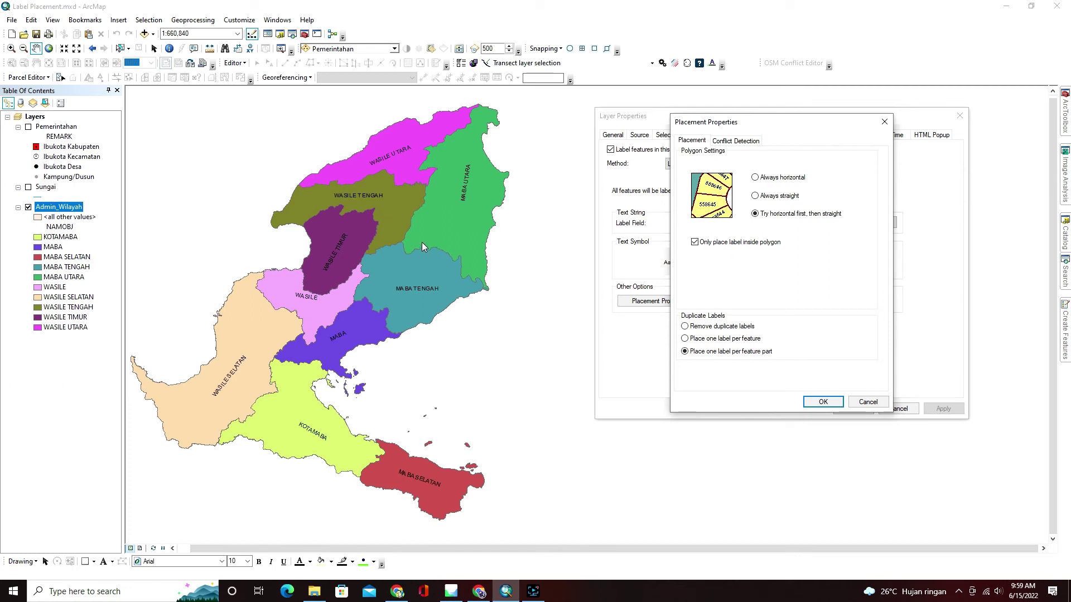
click(695, 243)
click(823, 401)
click(942, 409)
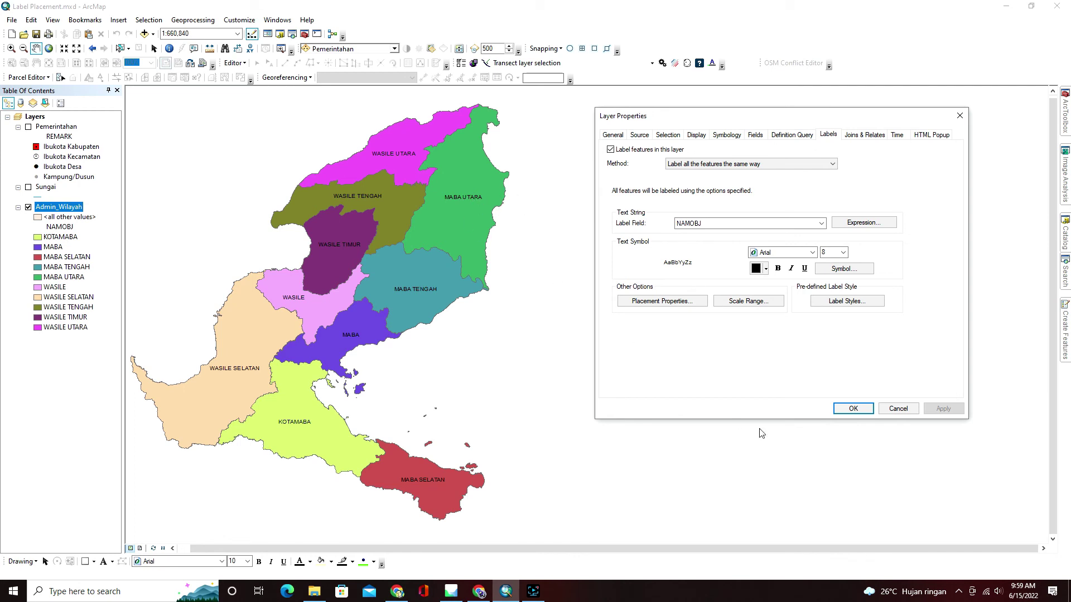
Step: Preview the Always straight and Always horizontal polygon placement options, discard the selection, and close the layer properties
click(673, 302)
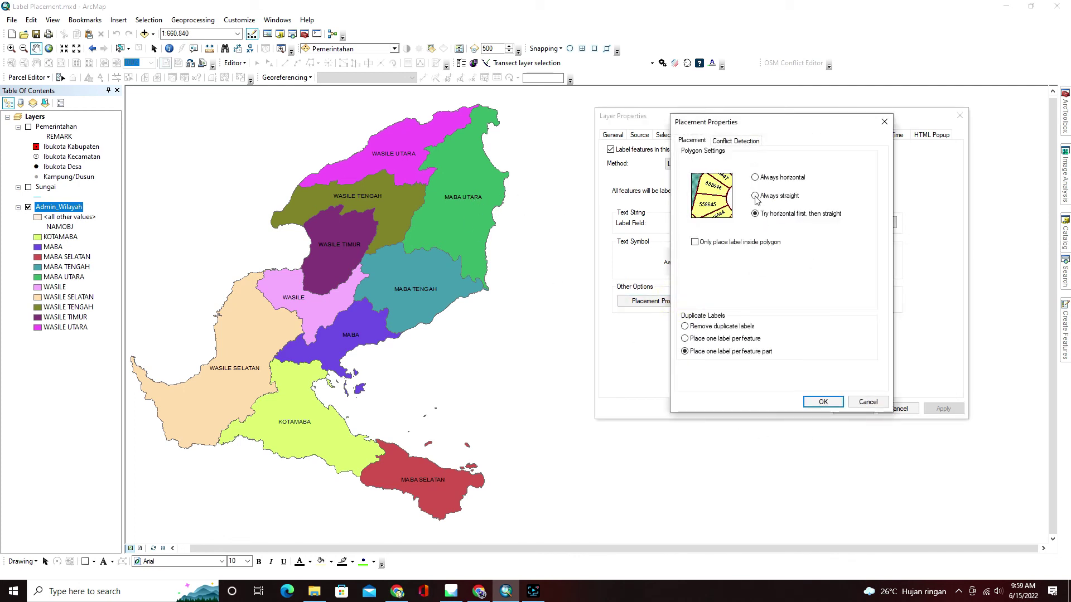
click(755, 196)
click(755, 178)
click(868, 401)
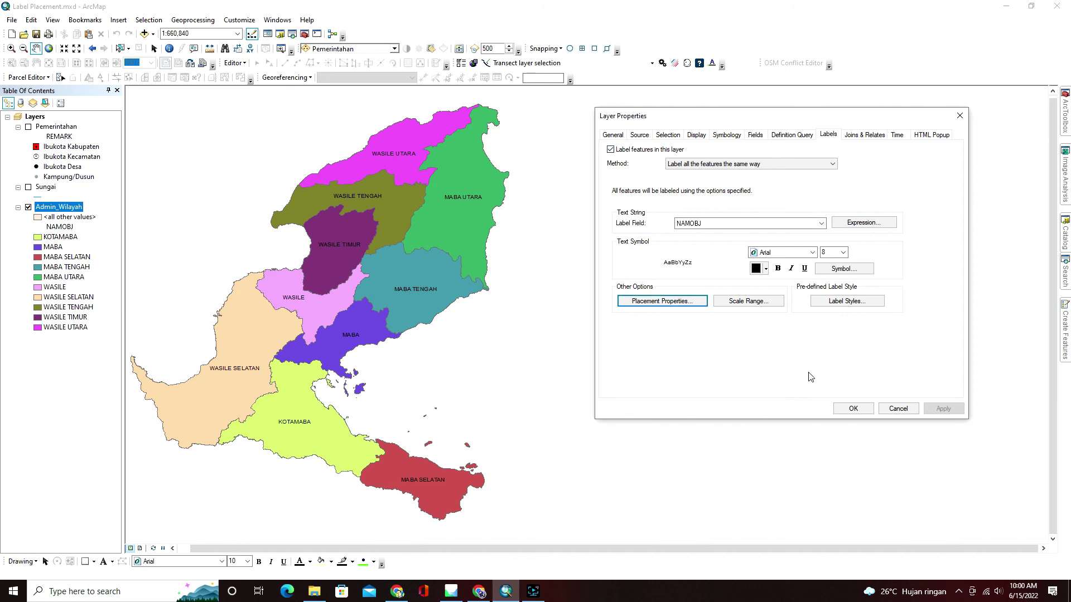
click(895, 410)
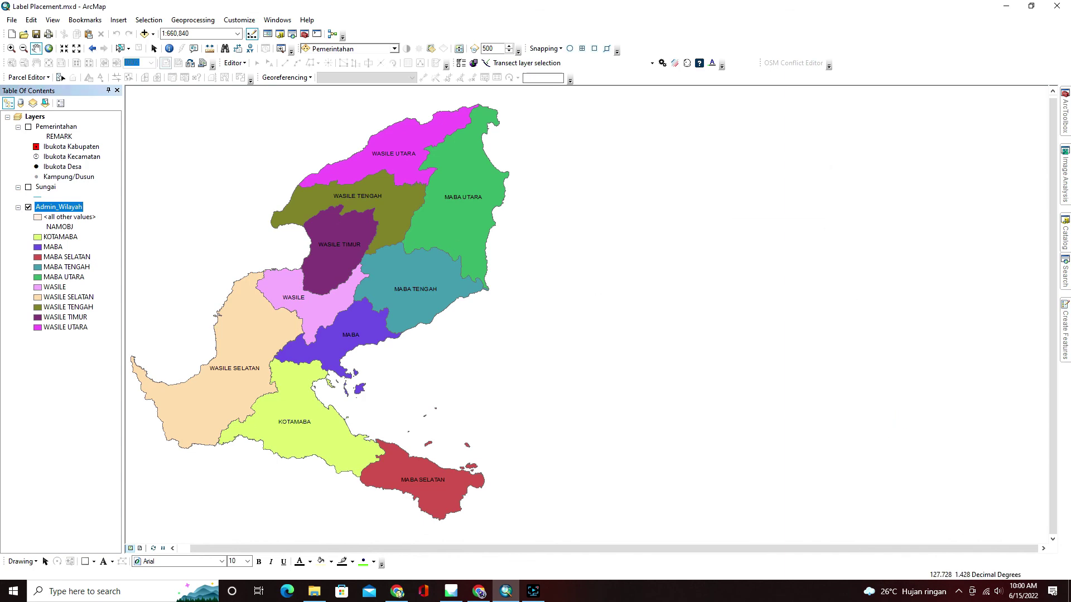
Step: Review the label engine choices in the properties of the Layers data frame, and close them without changing the engine
right_click(35, 117)
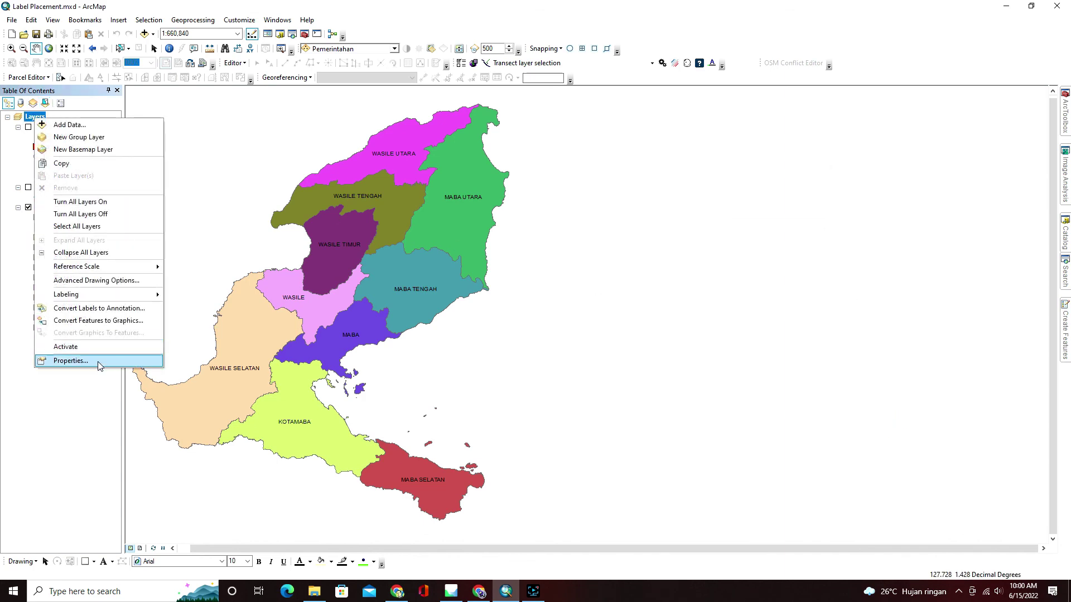
click(70, 361)
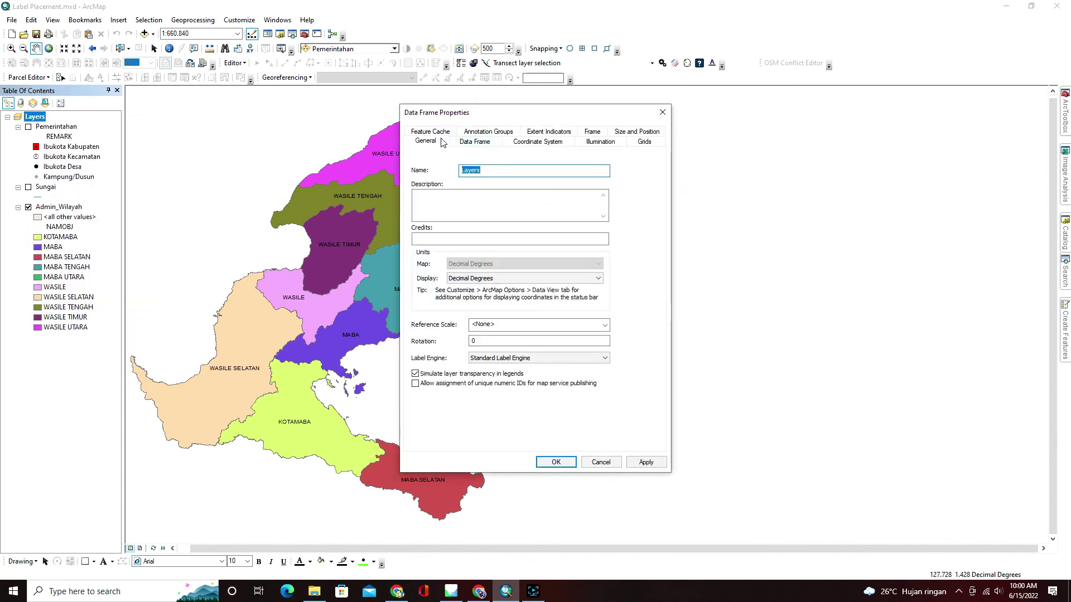
click(472, 360)
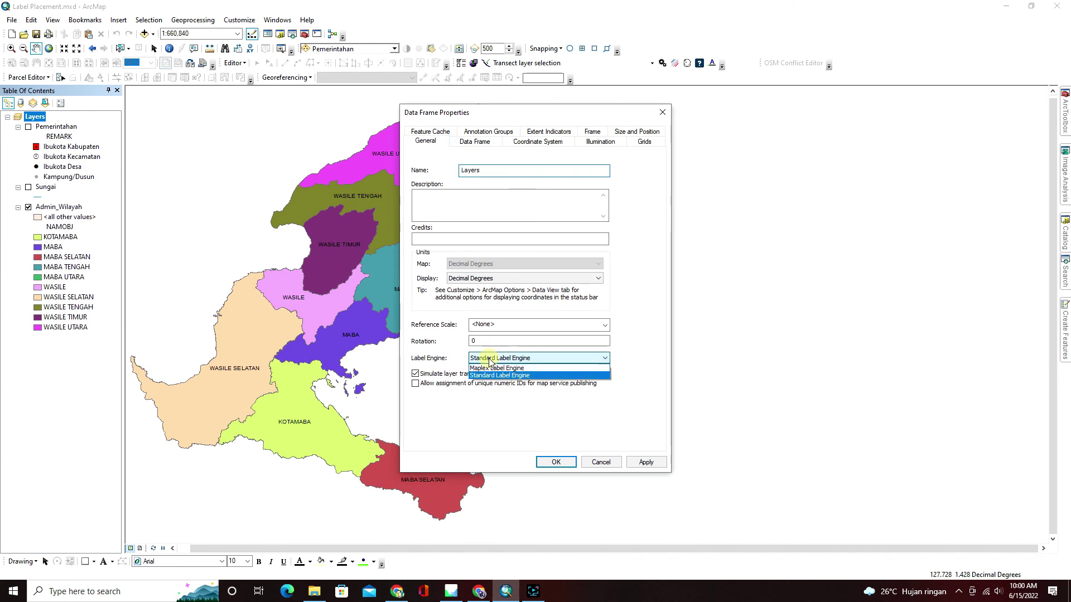
click(544, 360)
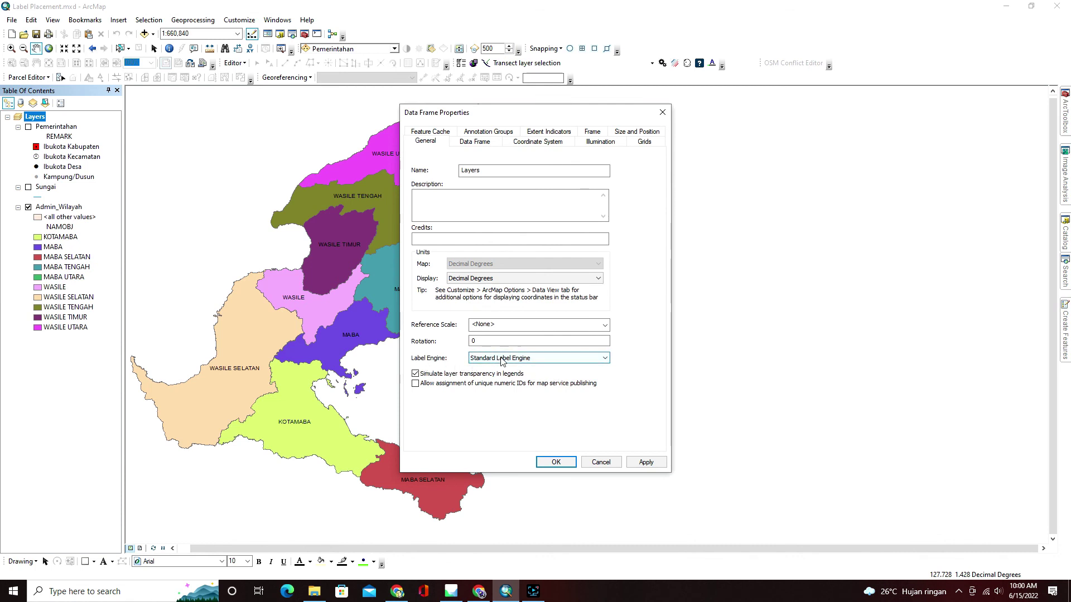
click(533, 359)
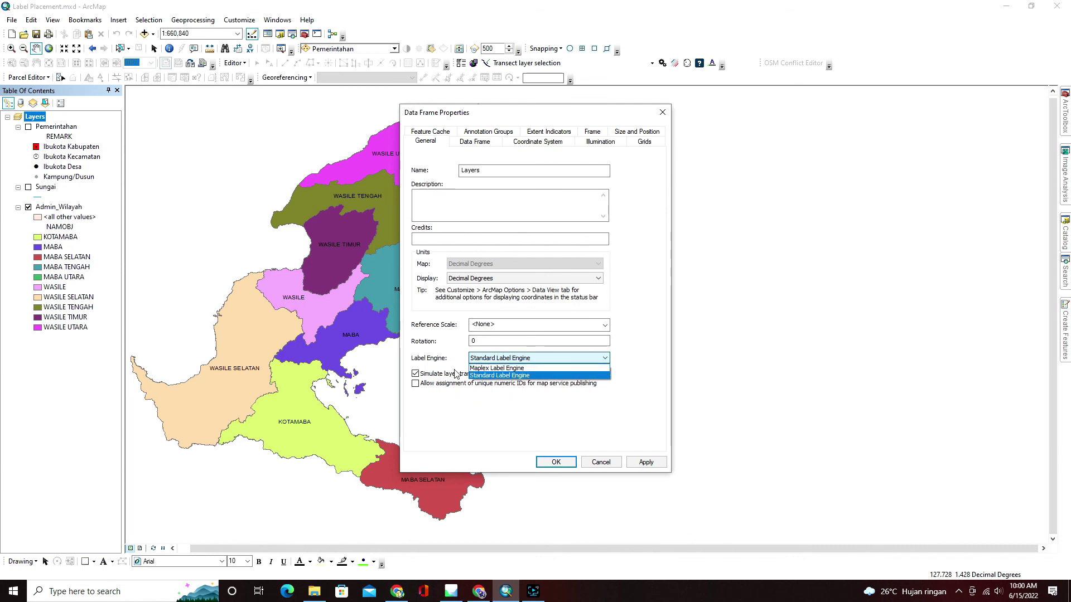
click(491, 402)
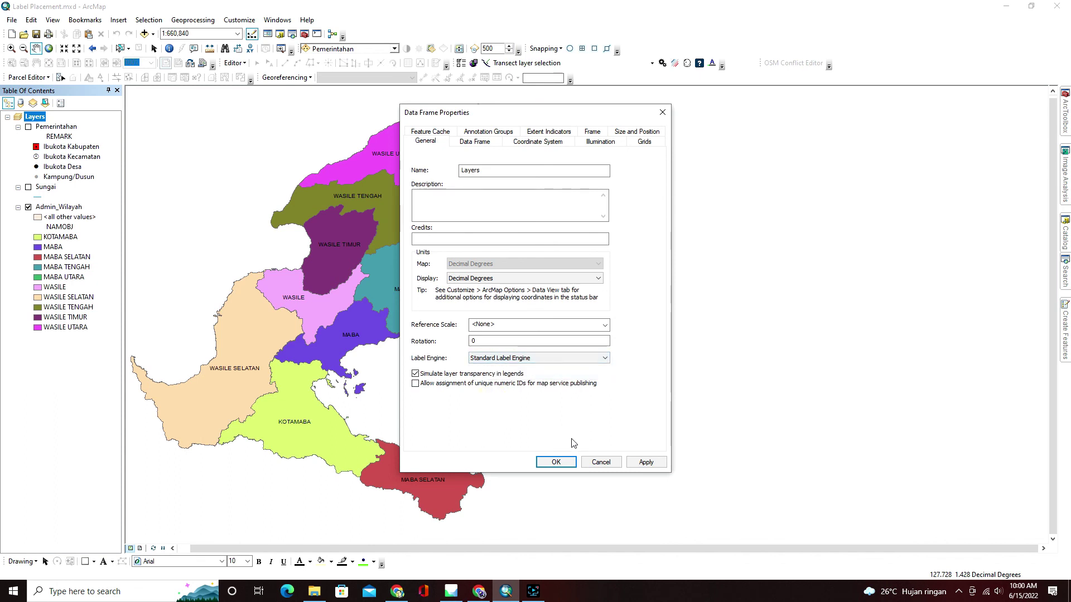
click(601, 463)
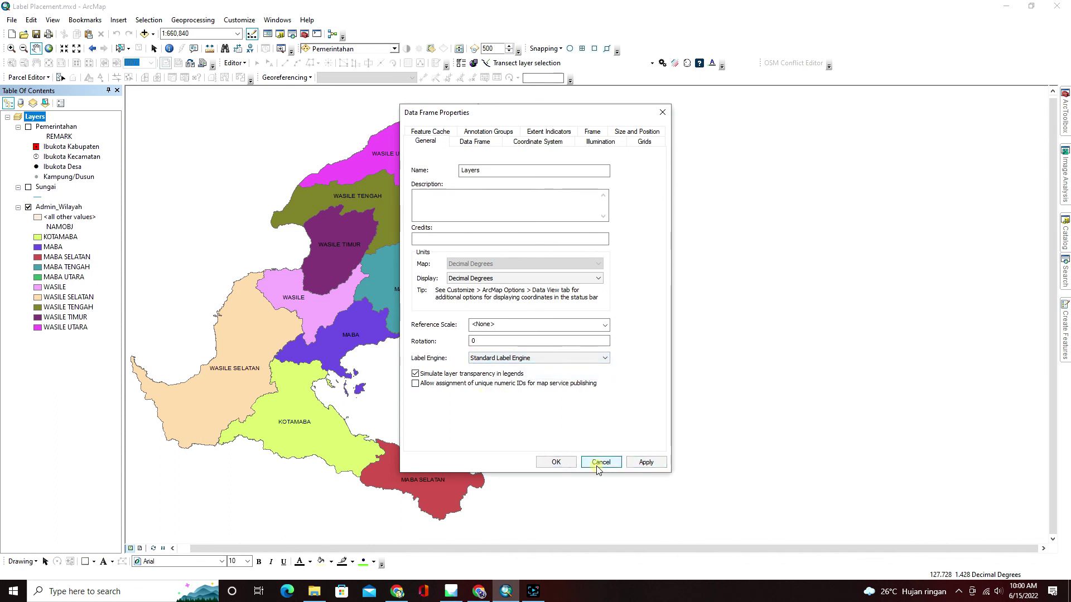